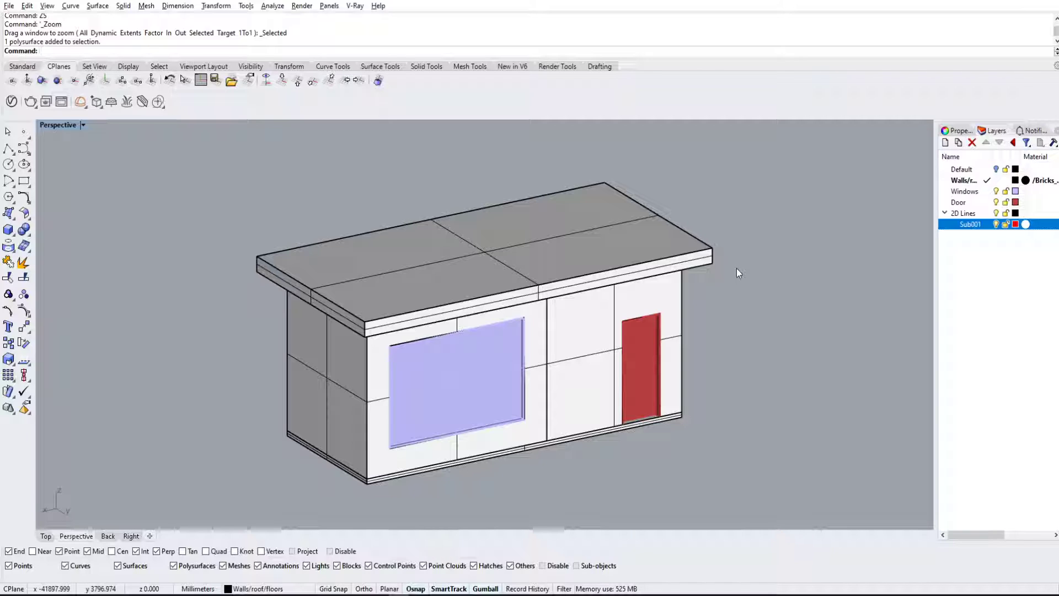
Step: Examine the finished house model from several sides in the Rendered and Shaded display modes
{"action": "left_click_drag", "start_coordinate": [450, 320], "coordinate": [756, 514]}
{"action": "left_click", "coordinate": [777, 460]}
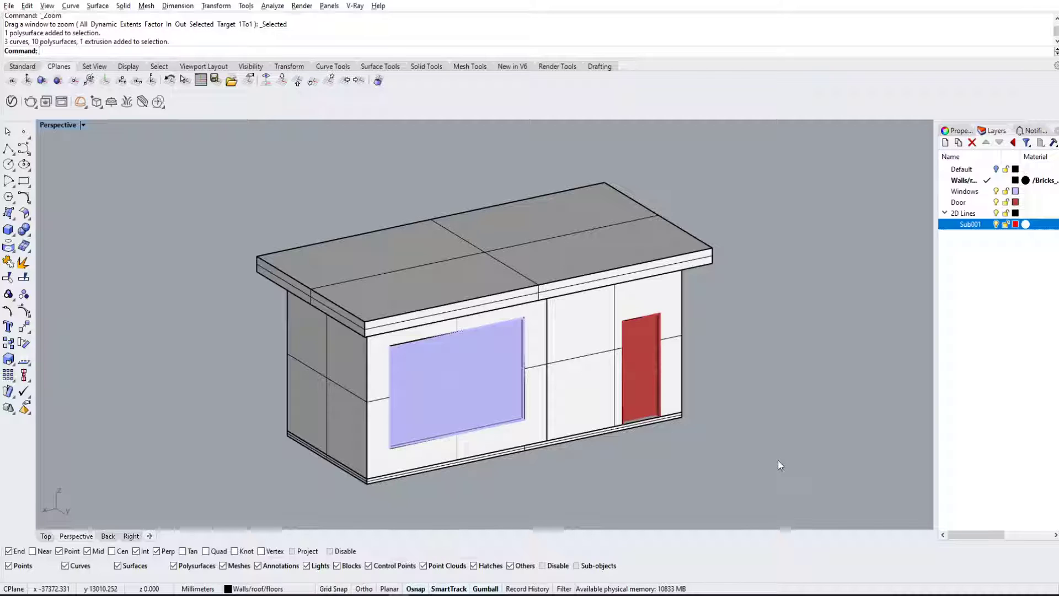
{"action": "key", "text": "ctrl+alt+r"}
{"action": "mouse_move", "coordinate": [766, 459]}
{"action": "right_mouse_down"}
{"action": "mouse_move", "coordinate": [635, 441]}
{"action": "mouse_move", "coordinate": [777, 419]}
{"action": "mouse_move", "coordinate": [611, 397]}
{"action": "mouse_move", "coordinate": [620, 379]}
{"action": "mouse_move", "coordinate": [583, 385]}
{"action": "right_mouse_up"}
{"action": "scroll", "coordinate": [611, 397], "scroll_direction": "down", "scroll_amount": 3}
{"action": "key", "text": "ctrl+alt+s"}
{"action": "right_click_drag", "start_coordinate": [642, 357], "coordinate": [429, 306]}
Step: Hide the whole finished house model and zoom to the 2D plan and elevation drawings
{"action": "left_click_drag", "start_coordinate": [287, 229], "coordinate": [640, 461]}
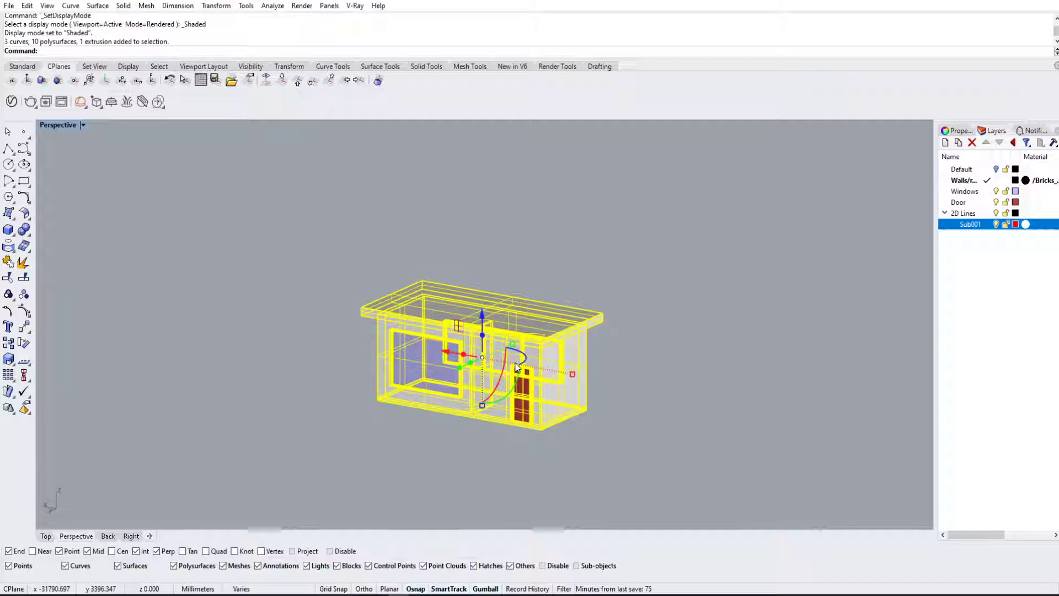
{"action": "key", "text": "Return"}
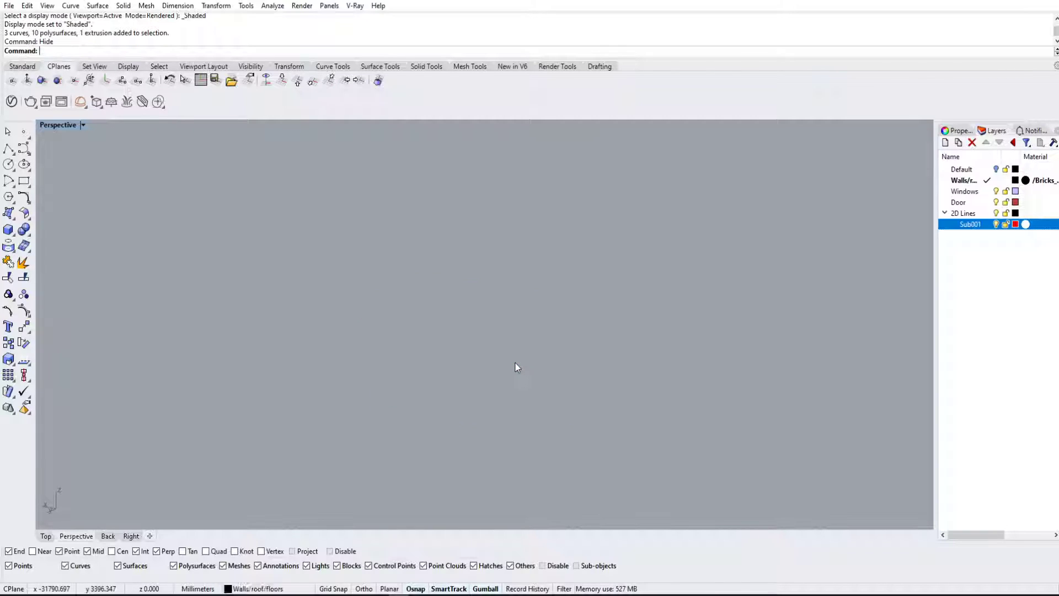
{"action": "scroll", "coordinate": [518, 332], "scroll_direction": "down", "scroll_amount": 12}
{"action": "right_click_drag", "start_coordinate": [420, 319], "coordinate": [534, 322], "text": "shift"}
{"action": "left_click_drag", "start_coordinate": [427, 273], "coordinate": [658, 418]}
{"action": "type", "text": "zs"}
{"action": "key", "text": "Return"}
{"action": "left_click", "coordinate": [694, 255]}
{"action": "left_click", "coordinate": [608, 300]}
{"action": "left_click", "coordinate": [612, 286]}
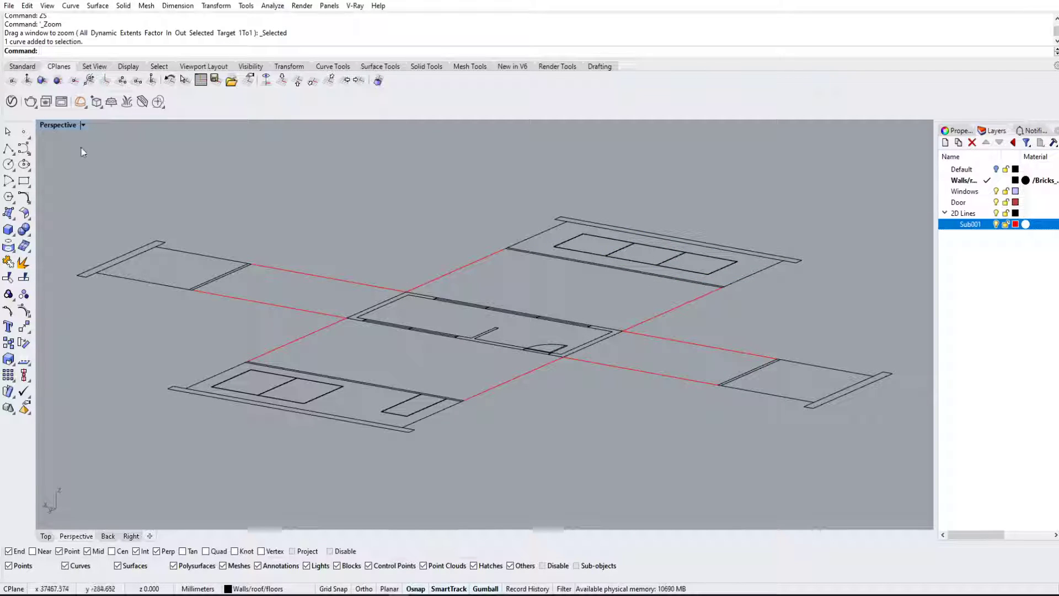
Step: Examine the floor plan, the surrounding elevations and the red projection lines between them in the Top view
{"action": "double_click", "coordinate": [48, 125]}
{"action": "double_click", "coordinate": [47, 126]}
{"action": "scroll", "coordinate": [386, 261], "scroll_direction": "down", "scroll_amount": 6}
{"action": "scroll", "coordinate": [390, 265], "scroll_direction": "down", "scroll_amount": 2}
{"action": "right_click_drag", "start_coordinate": [442, 292], "coordinate": [461, 300]}
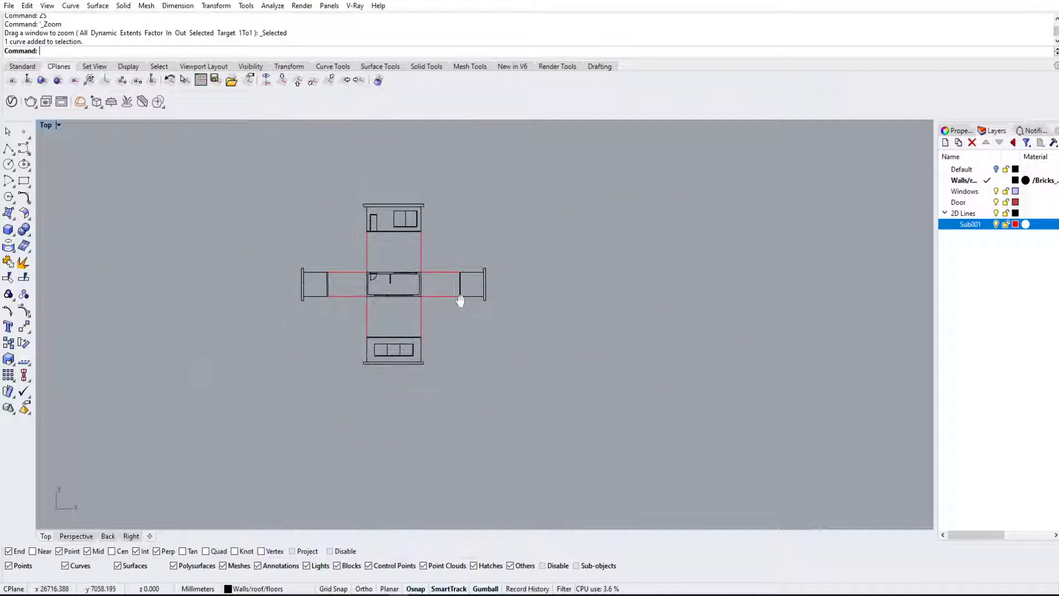
{"action": "scroll", "coordinate": [353, 234], "scroll_direction": "up", "scroll_amount": 6}
{"action": "left_click_drag", "start_coordinate": [331, 271], "coordinate": [523, 386]}
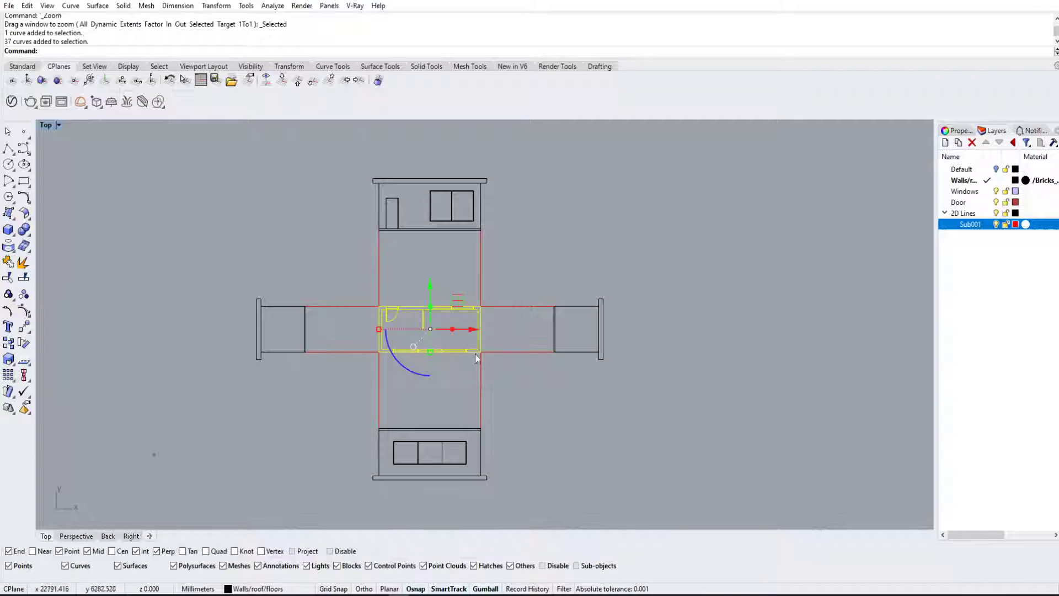
{"action": "left_click_drag", "start_coordinate": [331, 158], "coordinate": [647, 417]}
{"action": "left_click_drag", "start_coordinate": [193, 261], "coordinate": [333, 387]}
{"action": "left_click_drag", "start_coordinate": [264, 396], "coordinate": [548, 517]}
{"action": "left_click_drag", "start_coordinate": [349, 271], "coordinate": [531, 392]}
{"action": "left_click", "coordinate": [575, 422]}
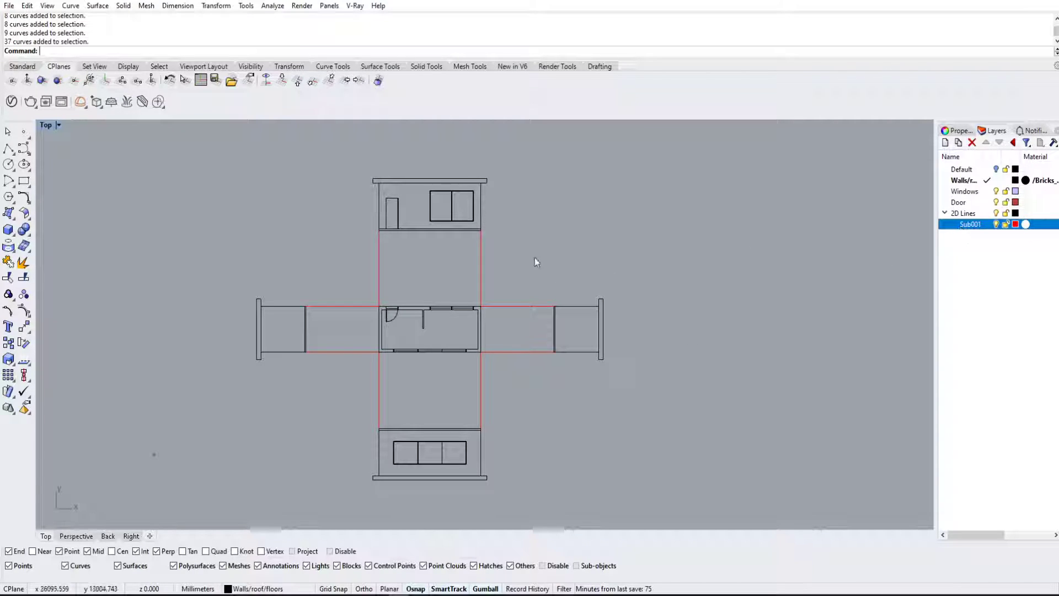
{"action": "left_click_drag", "start_coordinate": [356, 255], "coordinate": [354, 255]}
{"action": "left_click_drag", "start_coordinate": [534, 372], "coordinate": [496, 279]}
{"action": "left_click_drag", "start_coordinate": [354, 374], "coordinate": [319, 282]}
{"action": "left_click_drag", "start_coordinate": [510, 406], "coordinate": [339, 375]}
{"action": "scroll", "coordinate": [561, 243], "scroll_direction": "down", "scroll_amount": 3}
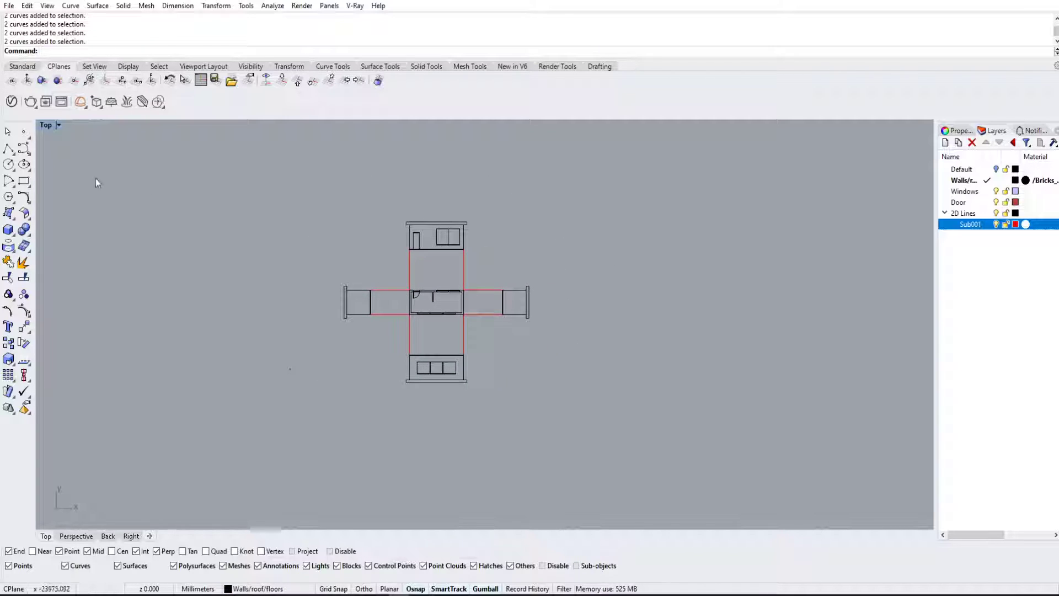
Step: Create a planar surface from the floor plan's wall outline curves in the Perspective view
{"action": "double_click", "coordinate": [46, 129]}
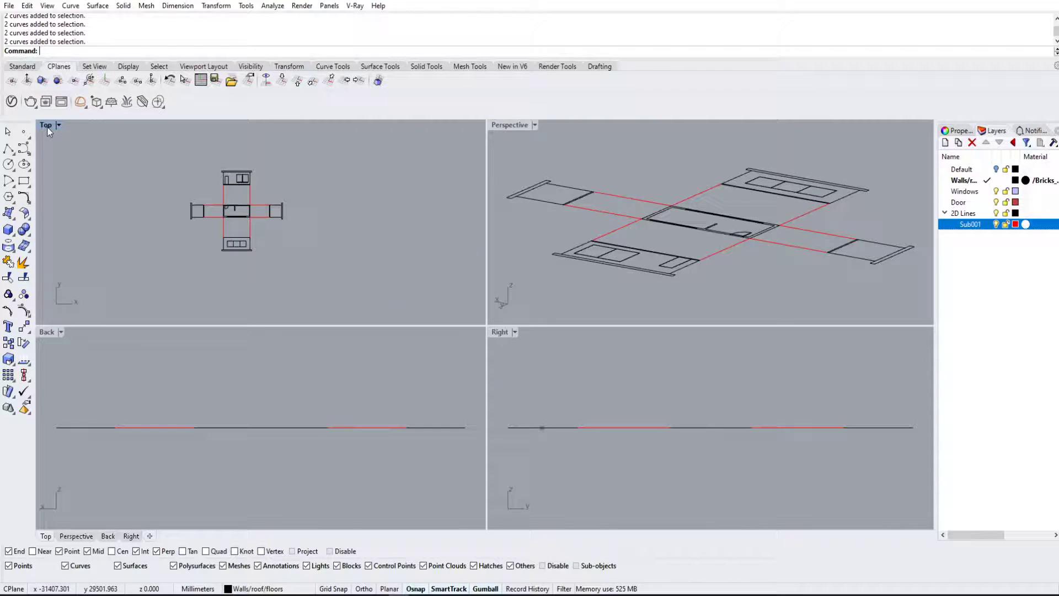
{"action": "double_click", "coordinate": [512, 125]}
{"action": "scroll", "coordinate": [507, 335], "scroll_direction": "up", "scroll_amount": 4}
{"action": "scroll", "coordinate": [557, 309], "scroll_direction": "up", "scroll_amount": 5}
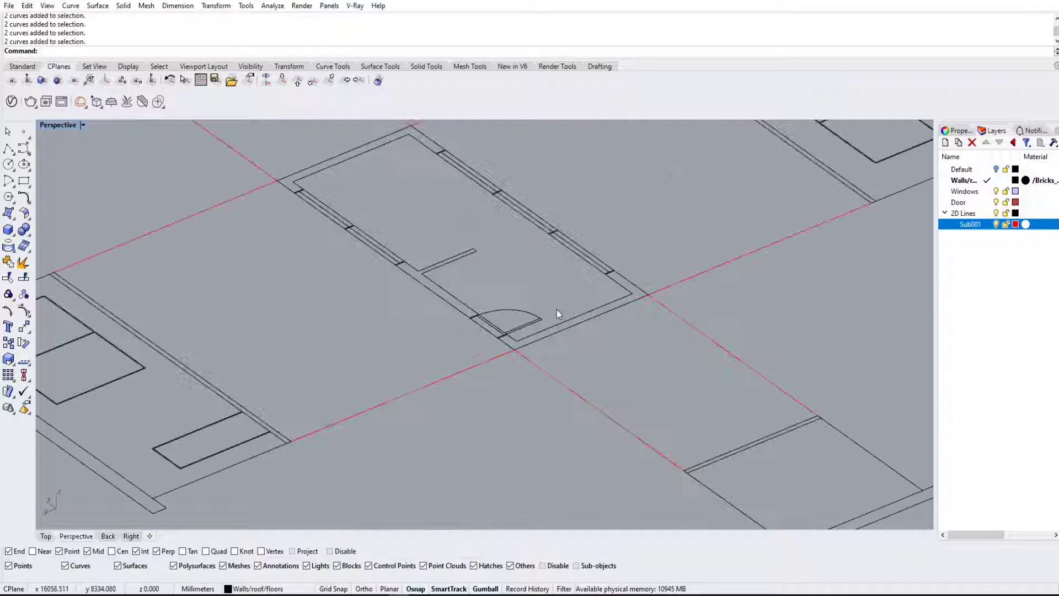
{"action": "left_click", "coordinate": [555, 340]}
{"action": "left_click", "coordinate": [383, 308], "text": "shift"}
{"action": "scroll", "coordinate": [408, 329], "scroll_direction": "down", "scroll_amount": 6}
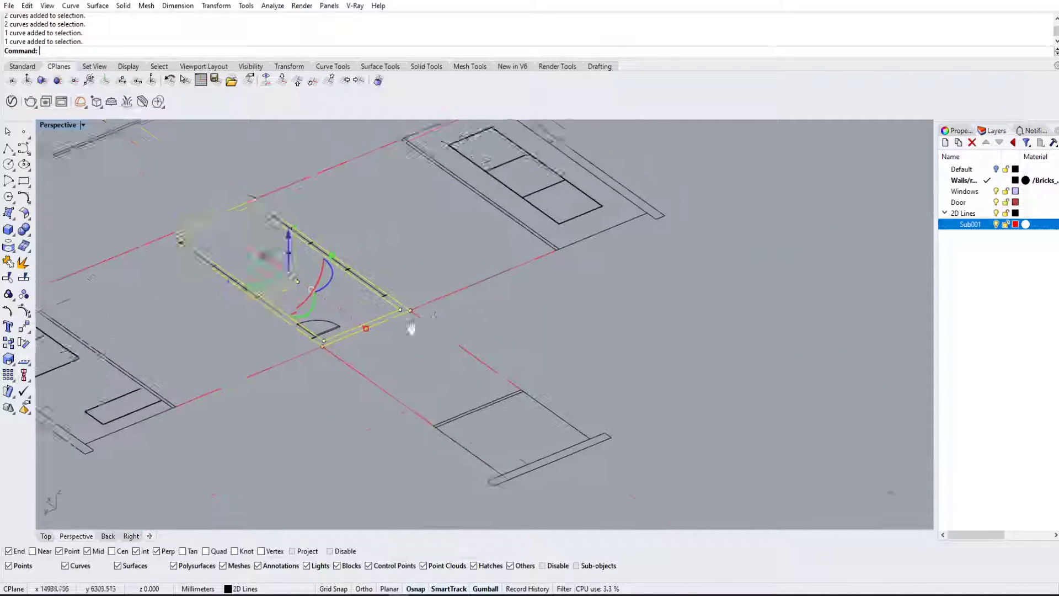
{"action": "scroll", "coordinate": [658, 361], "scroll_direction": "up", "scroll_amount": 1}
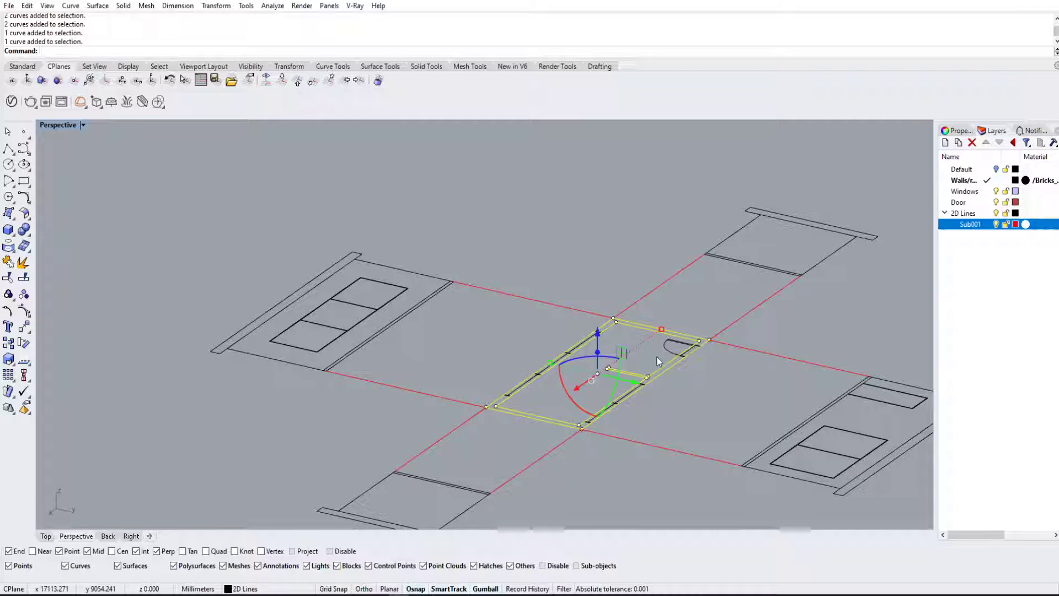
{"action": "scroll", "coordinate": [607, 365], "scroll_direction": "up", "scroll_amount": 3}
{"action": "type", "text": "PlanarSrf"}
{"action": "key", "text": "Return"}
{"action": "scroll", "coordinate": [597, 367], "scroll_direction": "down", "scroll_amount": 4}
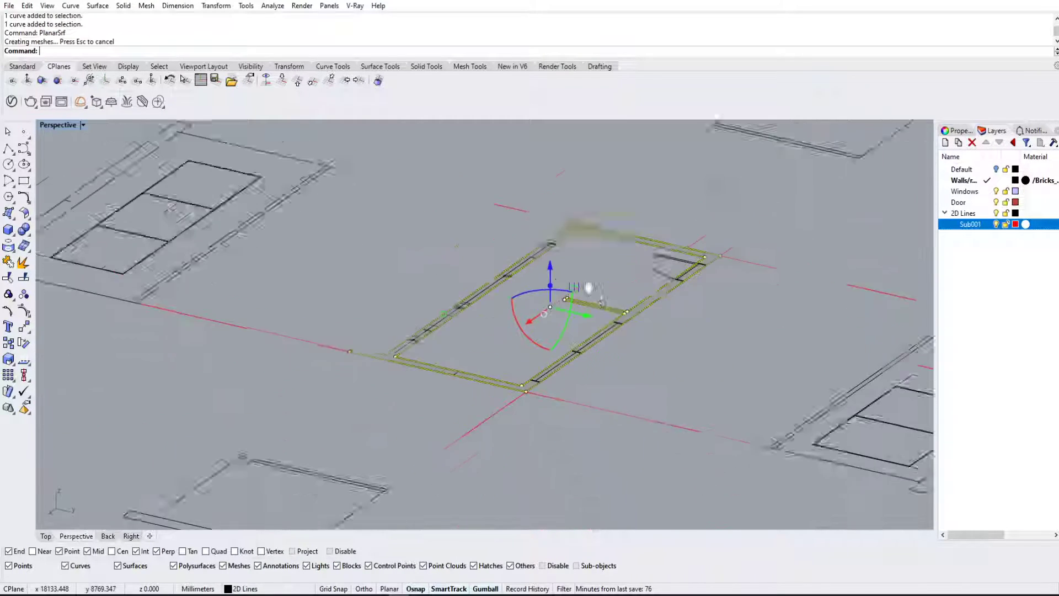
{"action": "scroll", "coordinate": [596, 340], "scroll_direction": "up", "scroll_amount": 2}
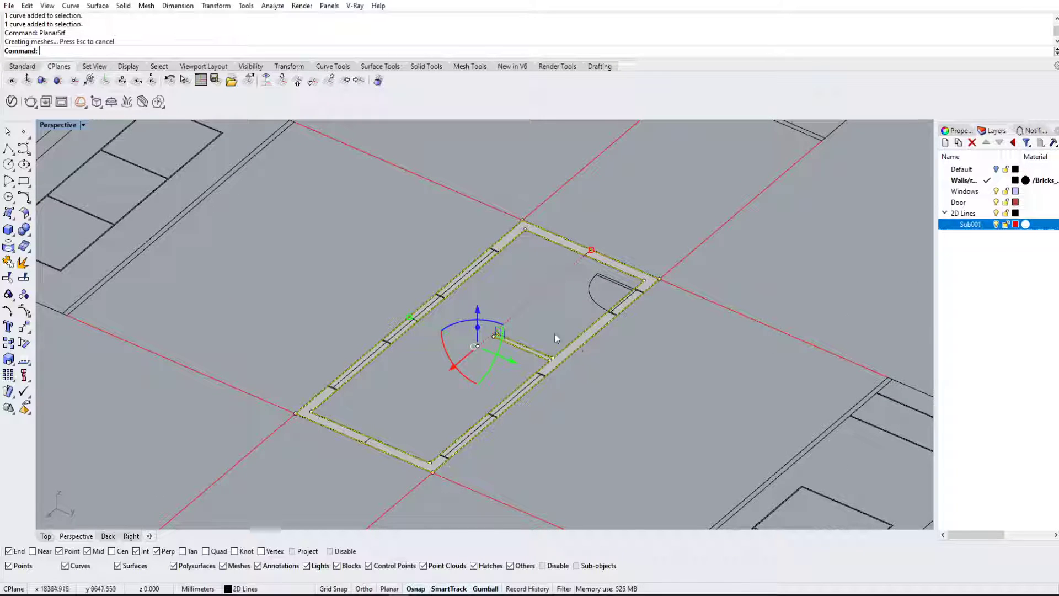
Step: Extrude the floor plan's wall surface upward by 3000 mm
{"action": "scroll", "coordinate": [335, 392], "scroll_direction": "up", "scroll_amount": 3}
{"action": "left_click", "coordinate": [348, 374]}
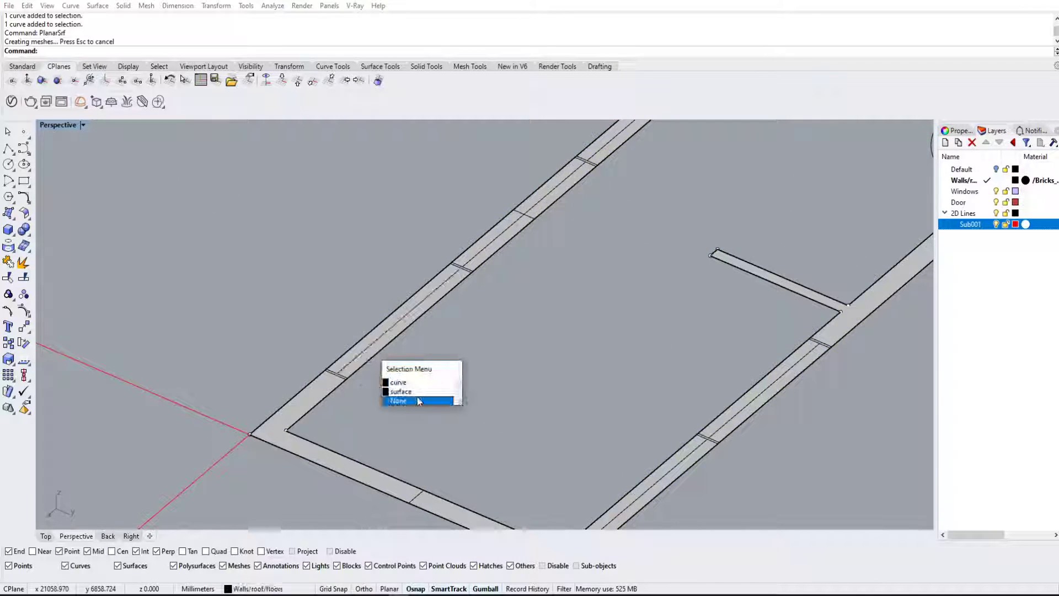
{"action": "left_click", "coordinate": [418, 393]}
{"action": "scroll", "coordinate": [419, 386], "scroll_direction": "down", "scroll_amount": 3}
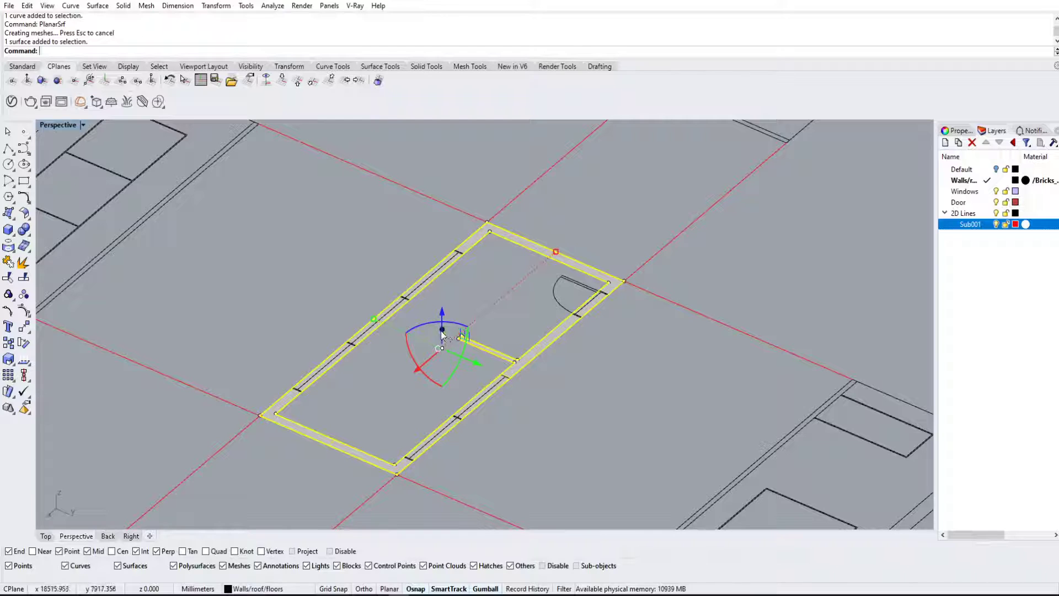
{"action": "left_click", "coordinate": [448, 330]}
{"action": "type", "text": "3000"}
{"action": "key", "text": "Return"}
{"action": "left_click", "coordinate": [700, 275]}
{"action": "scroll", "coordinate": [722, 253], "scroll_direction": "down", "scroll_amount": 7}
{"action": "right_click_drag", "start_coordinate": [616, 275], "coordinate": [672, 357], "text": "shift"}
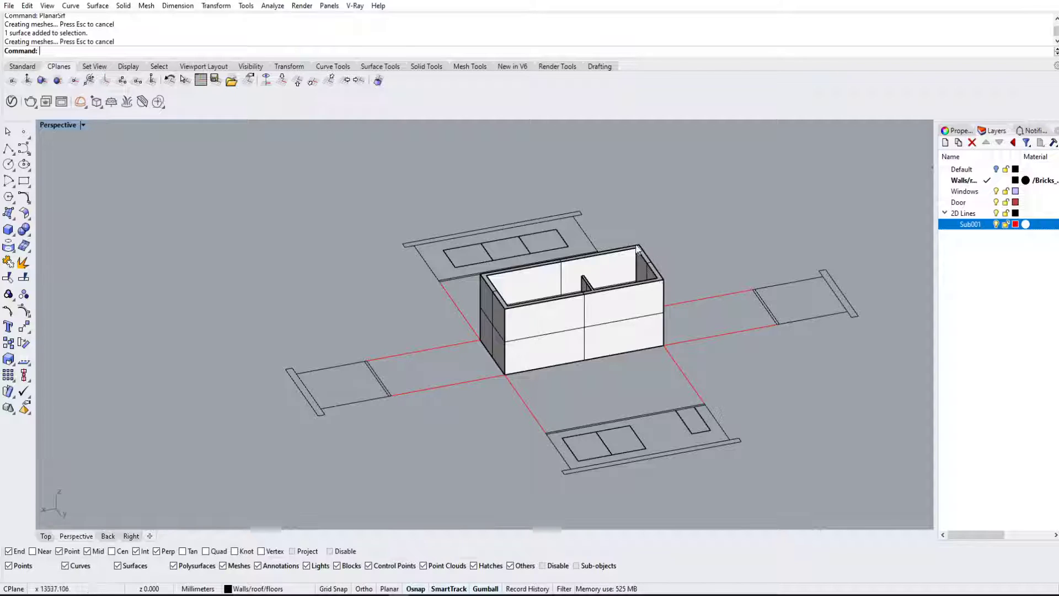
{"action": "right_click_drag", "start_coordinate": [482, 279], "coordinate": [614, 304]}
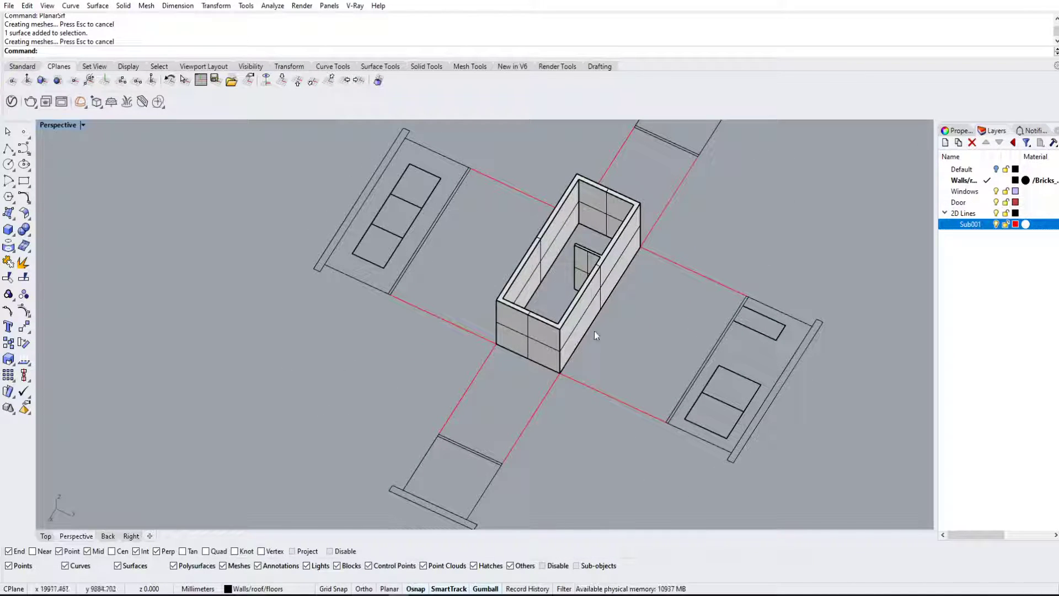
{"action": "right_click_drag", "start_coordinate": [678, 366], "coordinate": [654, 319]}
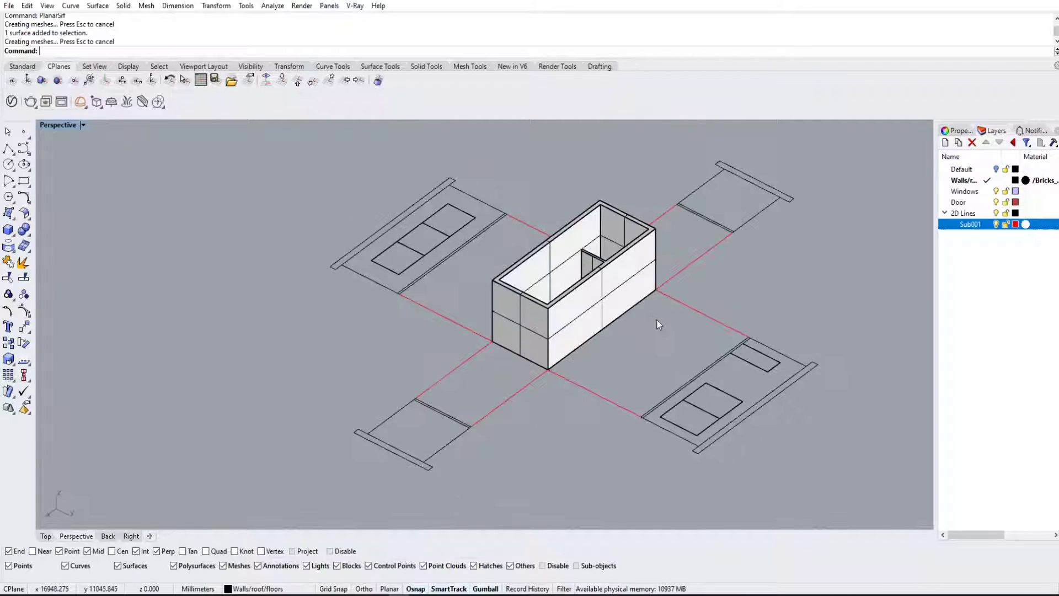
{"action": "right_click_drag", "start_coordinate": [690, 276], "coordinate": [730, 310]}
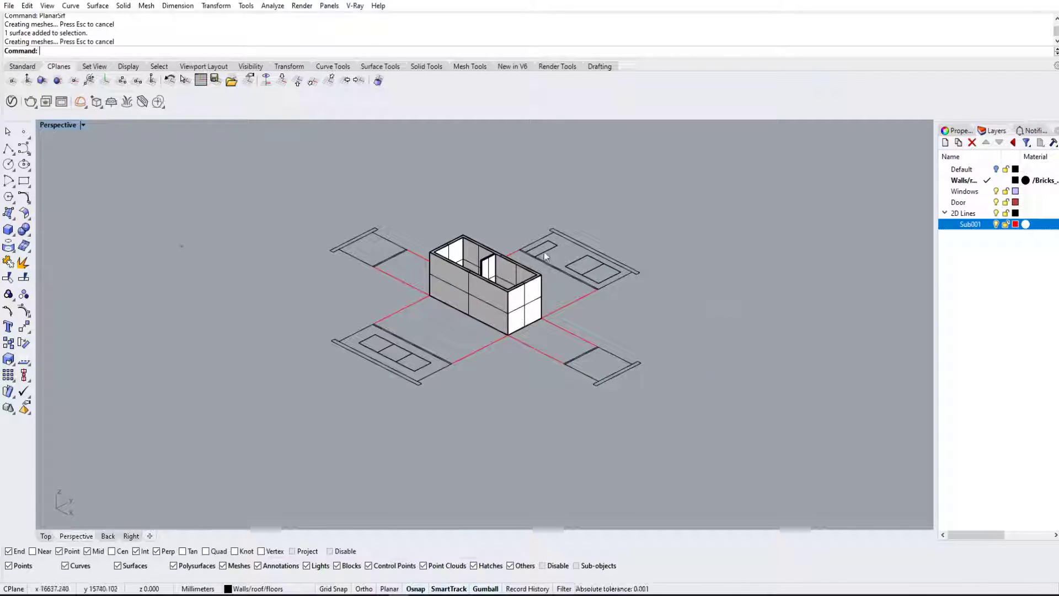
{"action": "scroll", "coordinate": [555, 249], "scroll_direction": "up", "scroll_amount": 3}
{"action": "scroll", "coordinate": [628, 330], "scroll_direction": "down", "scroll_amount": 2}
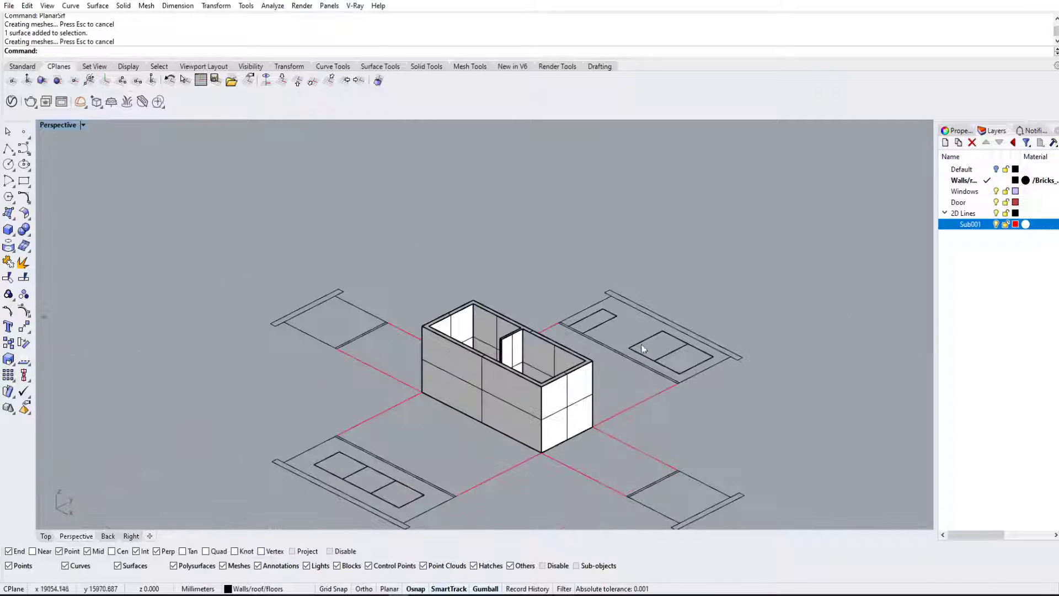
{"action": "right_click_drag", "start_coordinate": [641, 348], "coordinate": [593, 375]}
Step: Loft a surface between the outer and inner door frame curves on the elevation with the door, using the Normal style without simplifying
{"action": "double_click", "coordinate": [57, 126]}
{"action": "double_click", "coordinate": [46, 126]}
{"action": "scroll", "coordinate": [416, 251], "scroll_direction": "up", "scroll_amount": 10}
{"action": "right_click_drag", "start_coordinate": [376, 242], "coordinate": [374, 255]}
{"action": "scroll", "coordinate": [343, 251], "scroll_direction": "up", "scroll_amount": 4}
{"action": "scroll", "coordinate": [350, 428], "scroll_direction": "up", "scroll_amount": 3}
{"action": "left_click", "coordinate": [350, 426]}
{"action": "left_click", "coordinate": [351, 424]}
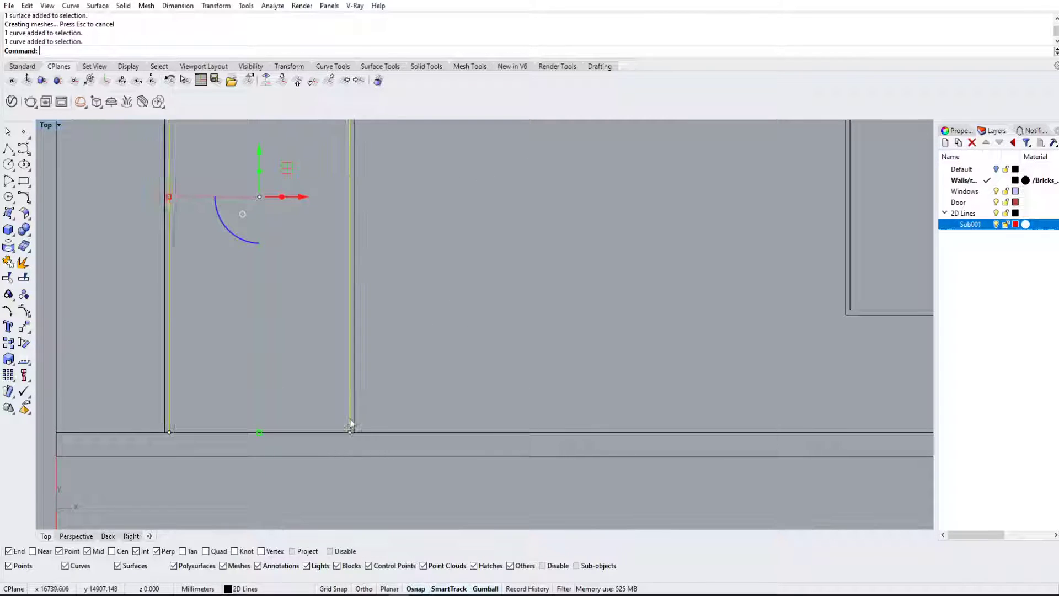
{"action": "scroll", "coordinate": [349, 422], "scroll_direction": "up", "scroll_amount": 6}
{"action": "scroll", "coordinate": [317, 441], "scroll_direction": "down", "scroll_amount": 5}
{"action": "right_click_drag", "start_coordinate": [310, 433], "coordinate": [415, 429]}
{"action": "left_click", "coordinate": [211, 425]}
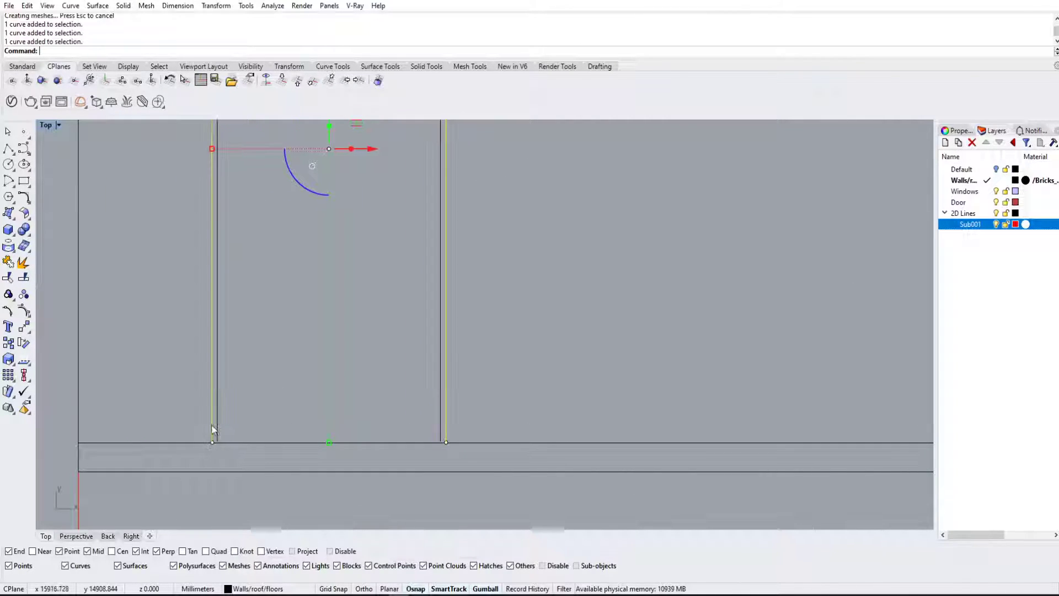
{"action": "left_click", "coordinate": [447, 441]}
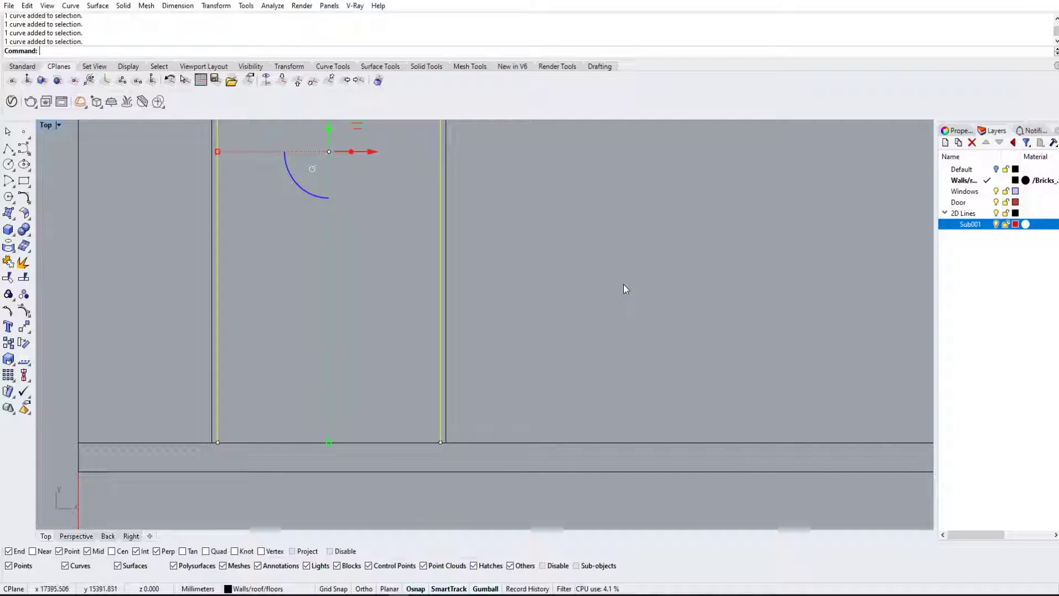
{"action": "scroll", "coordinate": [574, 298], "scroll_direction": "down", "scroll_amount": 5}
{"action": "left_click", "coordinate": [481, 287], "text": "shift"}
{"action": "type", "text": "loft"}
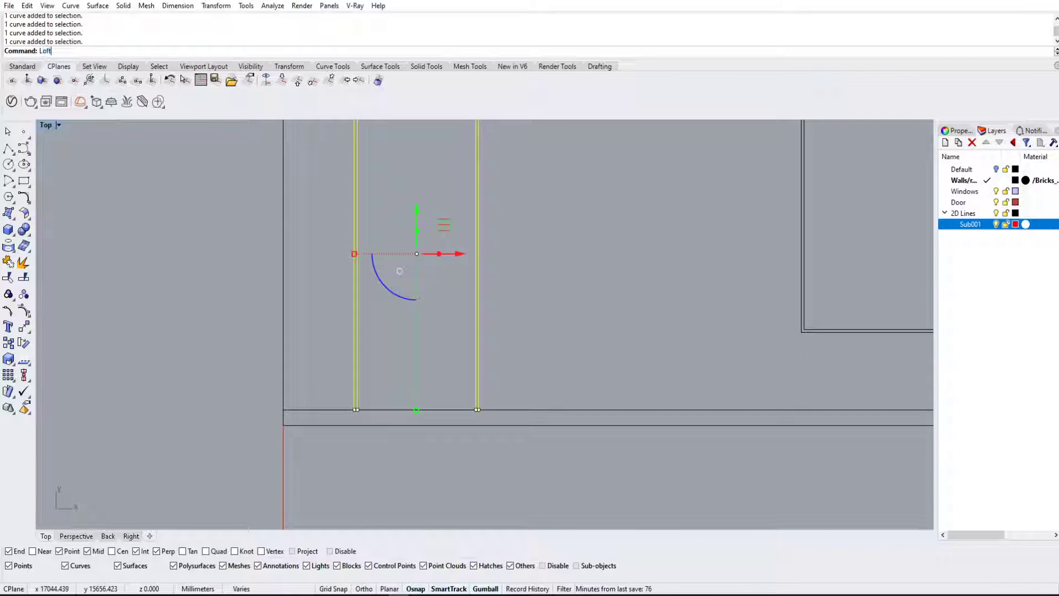
{"action": "key", "text": "Return"}
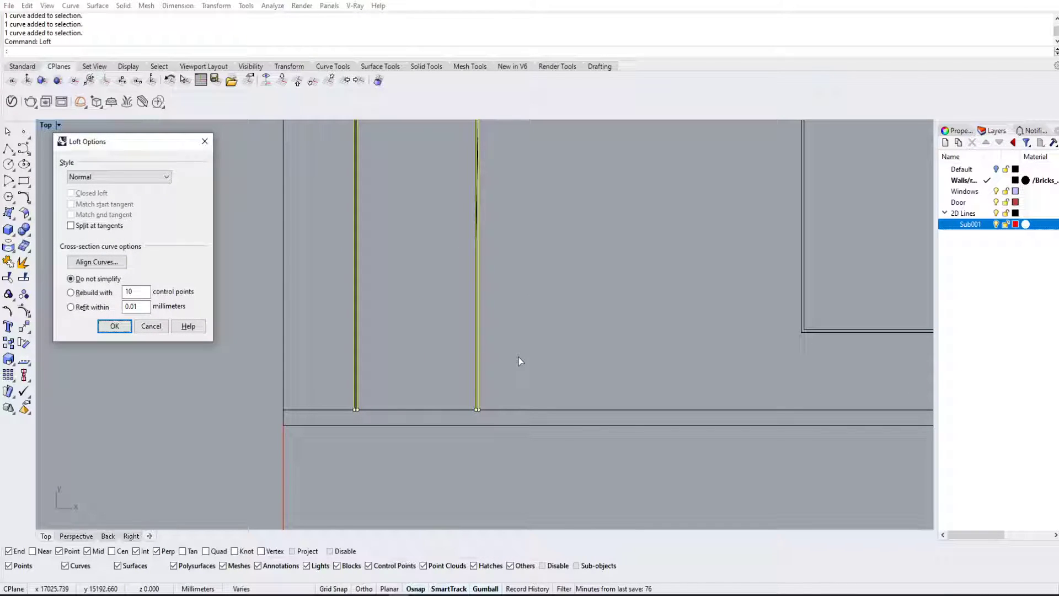
{"action": "scroll", "coordinate": [491, 375], "scroll_direction": "up", "scroll_amount": 3}
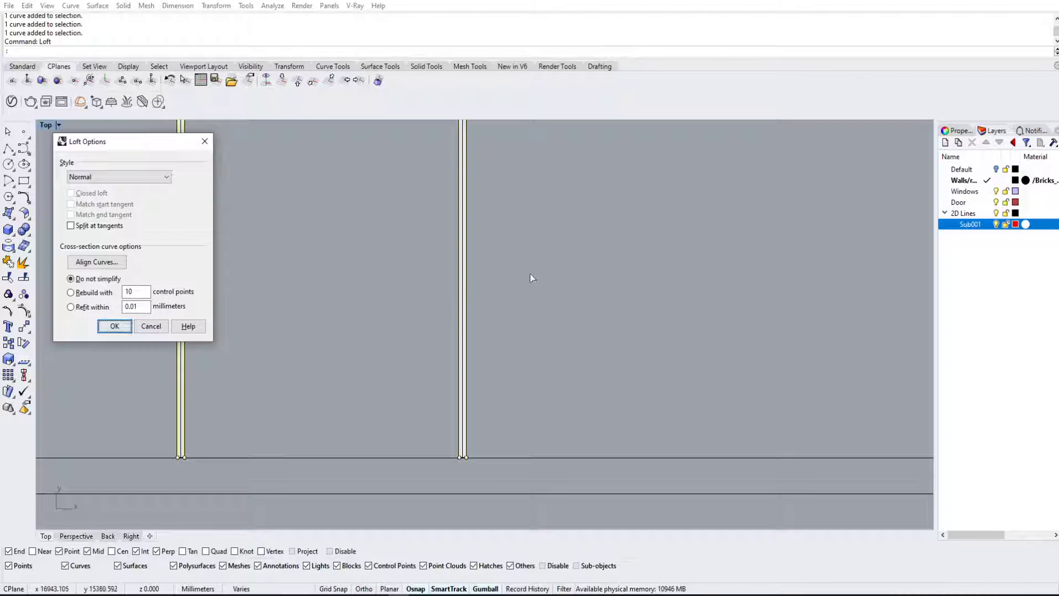
{"action": "left_click", "coordinate": [115, 330]}
{"action": "left_click", "coordinate": [590, 265]}
Step: Create a planar frame surface from the three window curves on the elevation with the door
{"action": "scroll", "coordinate": [590, 265], "scroll_direction": "down", "scroll_amount": 10}
{"action": "right_click_drag", "start_coordinate": [623, 277], "coordinate": [466, 453]}
{"action": "scroll", "coordinate": [388, 259], "scroll_direction": "up", "scroll_amount": 10}
{"action": "right_click_drag", "start_coordinate": [388, 259], "coordinate": [417, 292]}
{"action": "scroll", "coordinate": [422, 302], "scroll_direction": "down", "scroll_amount": 5}
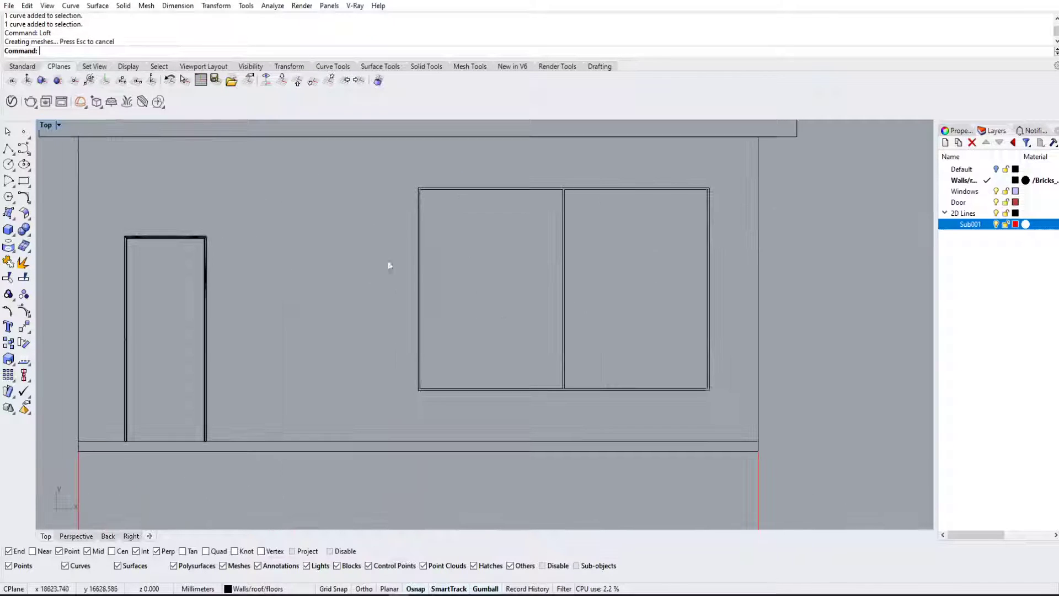
{"action": "left_click_drag", "start_coordinate": [353, 153], "coordinate": [720, 412]}
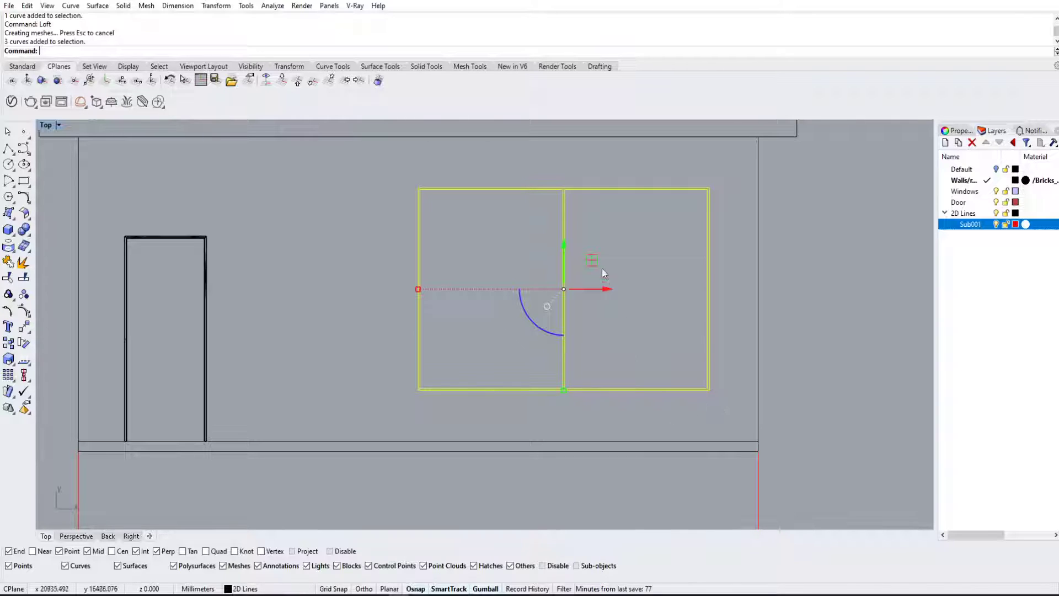
{"action": "key", "text": "Return"}
{"action": "key", "text": "Escape"}
Step: Rotate the door frame and window frame surfaces together so they stand upright in the Perspective view
{"action": "scroll", "coordinate": [574, 404], "scroll_direction": "up", "scroll_amount": 6}
{"action": "left_click", "coordinate": [574, 404]}
{"action": "scroll", "coordinate": [497, 350], "scroll_direction": "down", "scroll_amount": 6}
{"action": "scroll", "coordinate": [454, 354], "scroll_direction": "up", "scroll_amount": 8}
{"action": "left_click", "coordinate": [568, 328]}
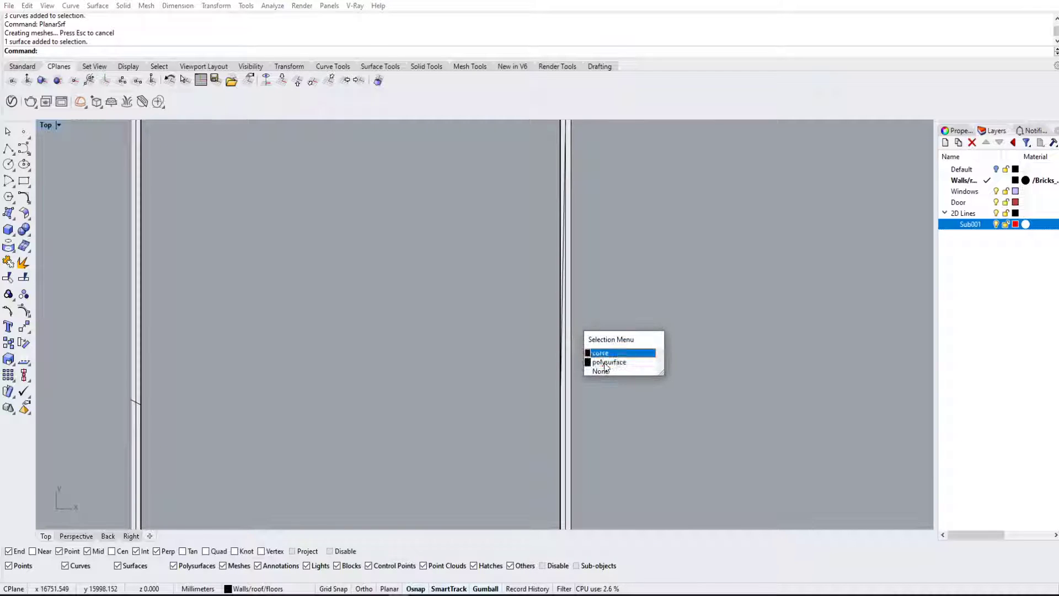
{"action": "left_click", "coordinate": [604, 360]}
{"action": "scroll", "coordinate": [370, 297], "scroll_direction": "down", "scroll_amount": 3}
{"action": "scroll", "coordinate": [370, 296], "scroll_direction": "down", "scroll_amount": 3}
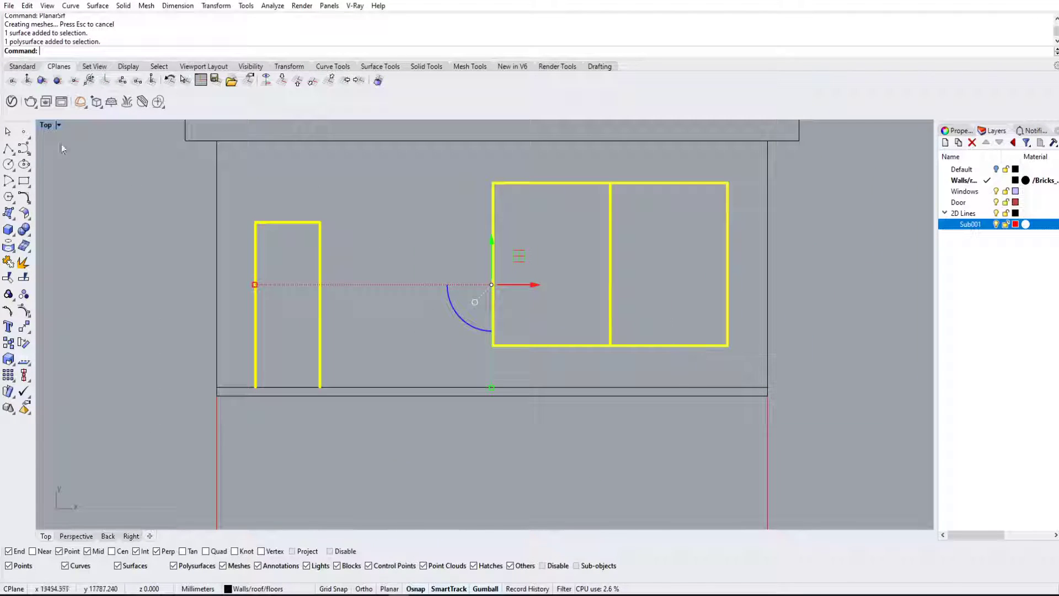
{"action": "key", "text": "ctrl+m"}
{"action": "right_click_drag", "start_coordinate": [849, 255], "coordinate": [722, 278], "text": "shift"}
{"action": "double_click", "coordinate": [515, 129]}
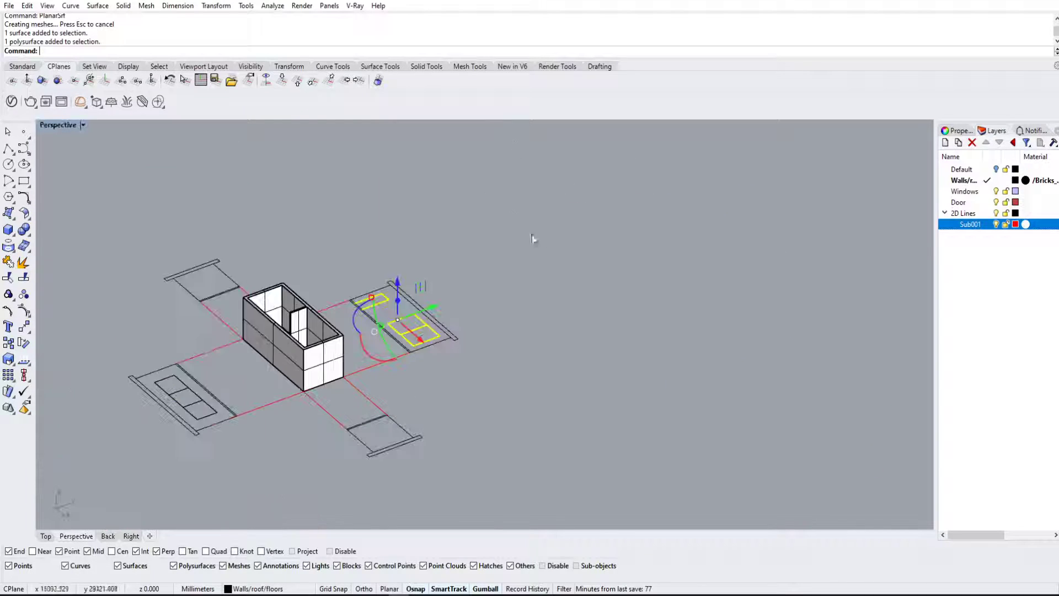
{"action": "right_click_drag", "start_coordinate": [656, 333], "coordinate": [627, 319]}
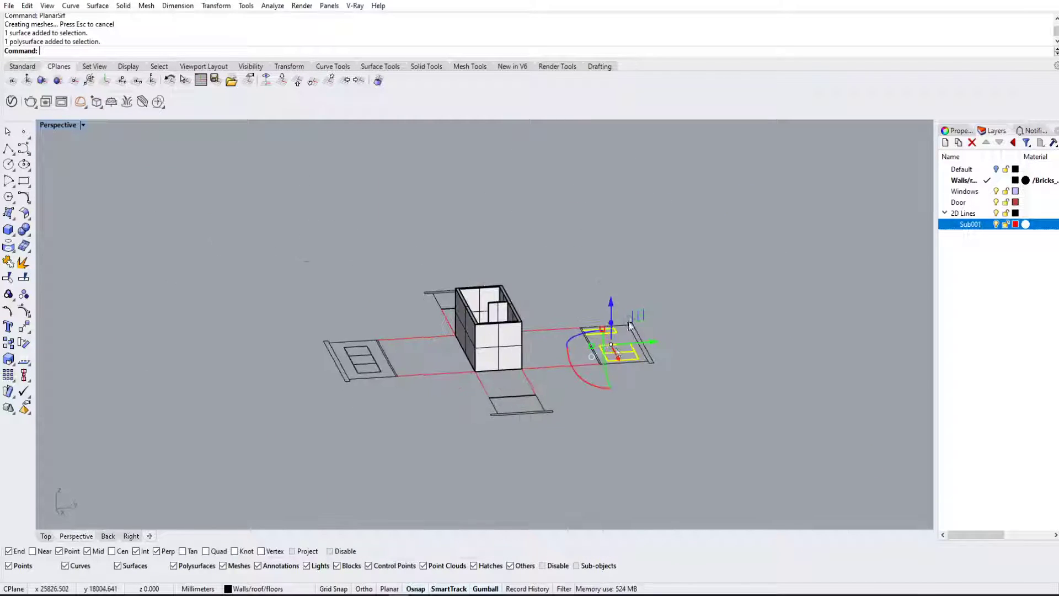
{"action": "left_click", "coordinate": [567, 356]}
{"action": "left_click_drag", "start_coordinate": [567, 359], "coordinate": [616, 415]}
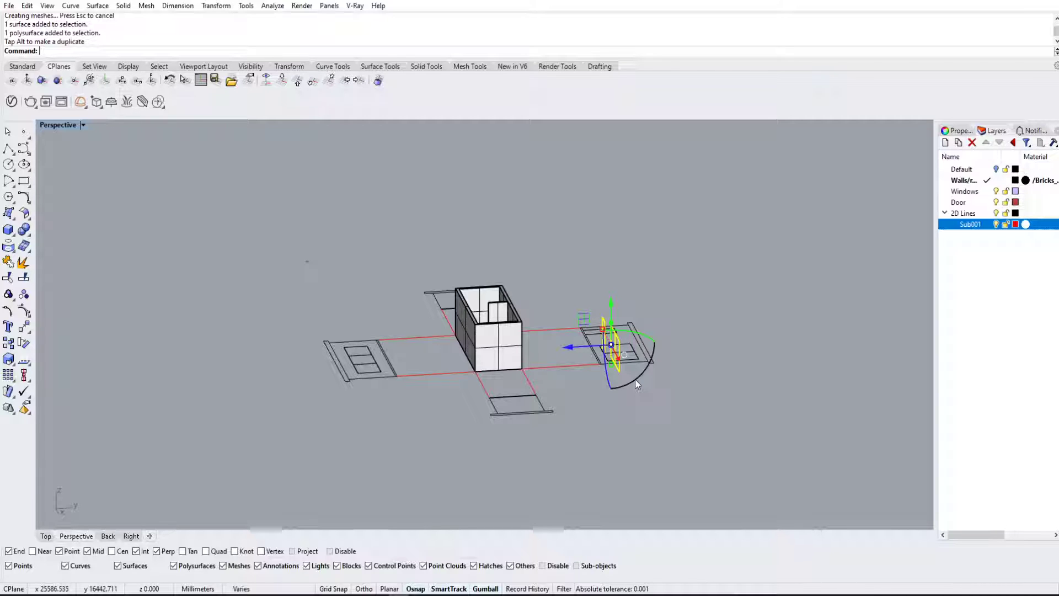
{"action": "scroll", "coordinate": [635, 378], "scroll_direction": "up", "scroll_amount": 6}
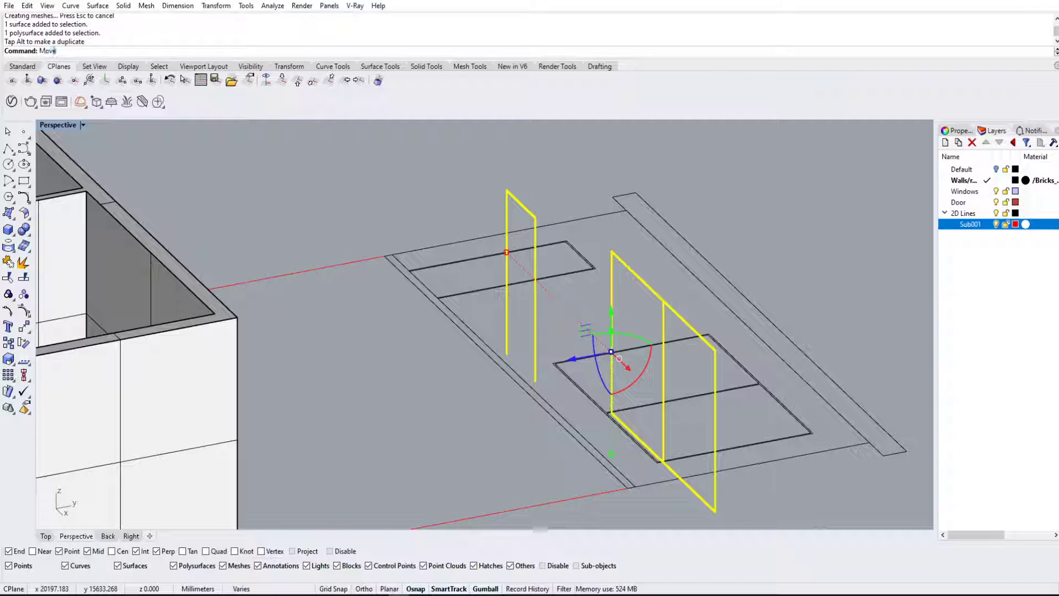
Step: Move the upright door and window frames together from the door frame's lower corner to the matching base corner of the door drawn on the elevation
{"action": "key", "text": "Return"}
{"action": "scroll", "coordinate": [475, 357], "scroll_direction": "up", "scroll_amount": 6}
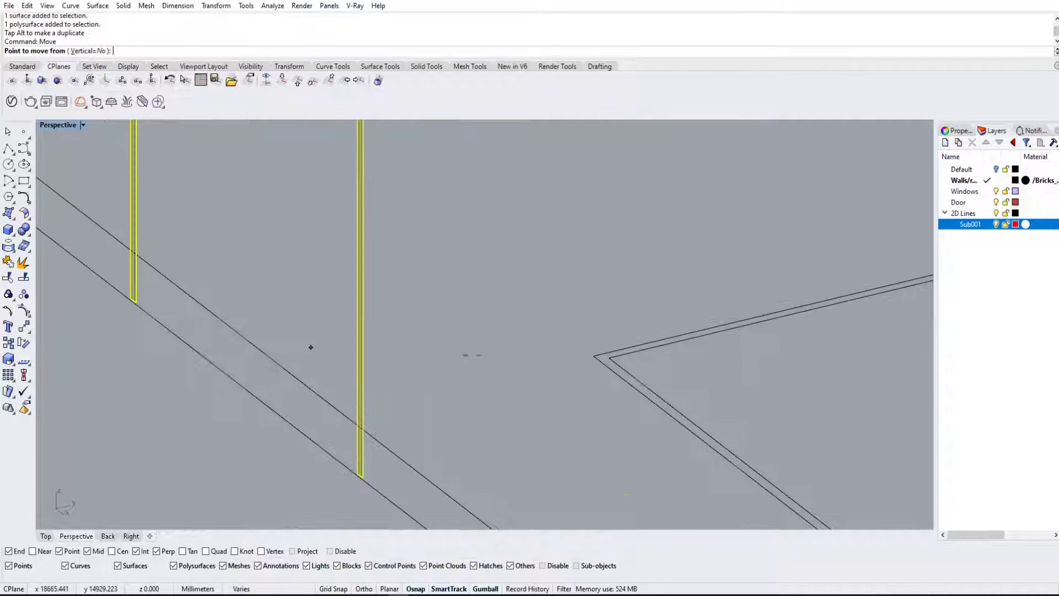
{"action": "left_click", "coordinate": [131, 299]}
{"action": "scroll", "coordinate": [129, 298], "scroll_direction": "down", "scroll_amount": 5}
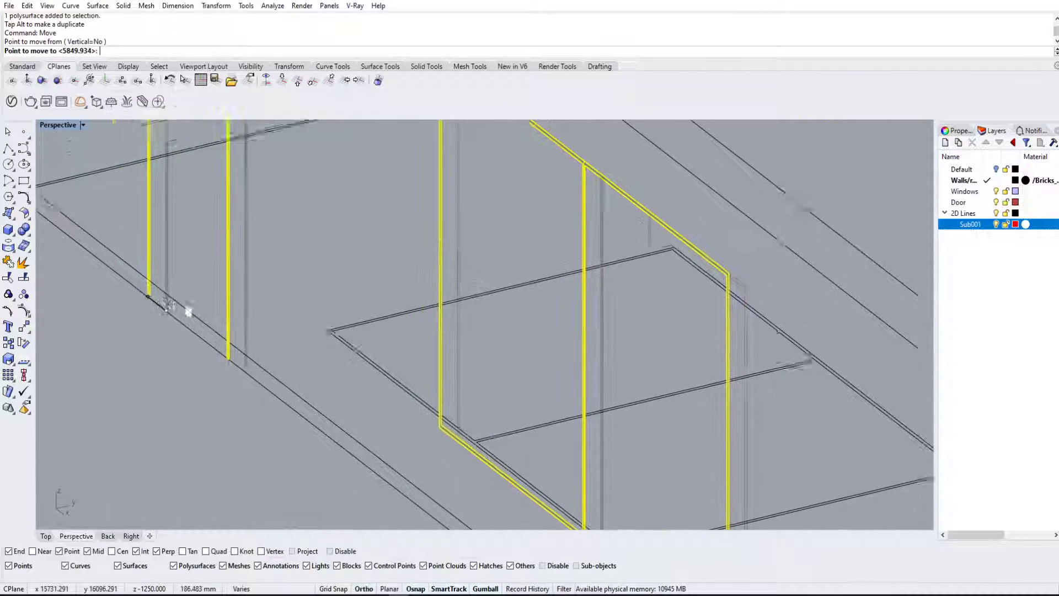
{"action": "scroll", "coordinate": [386, 331], "scroll_direction": "up", "scroll_amount": 5}
{"action": "scroll", "coordinate": [320, 288], "scroll_direction": "up", "scroll_amount": 6}
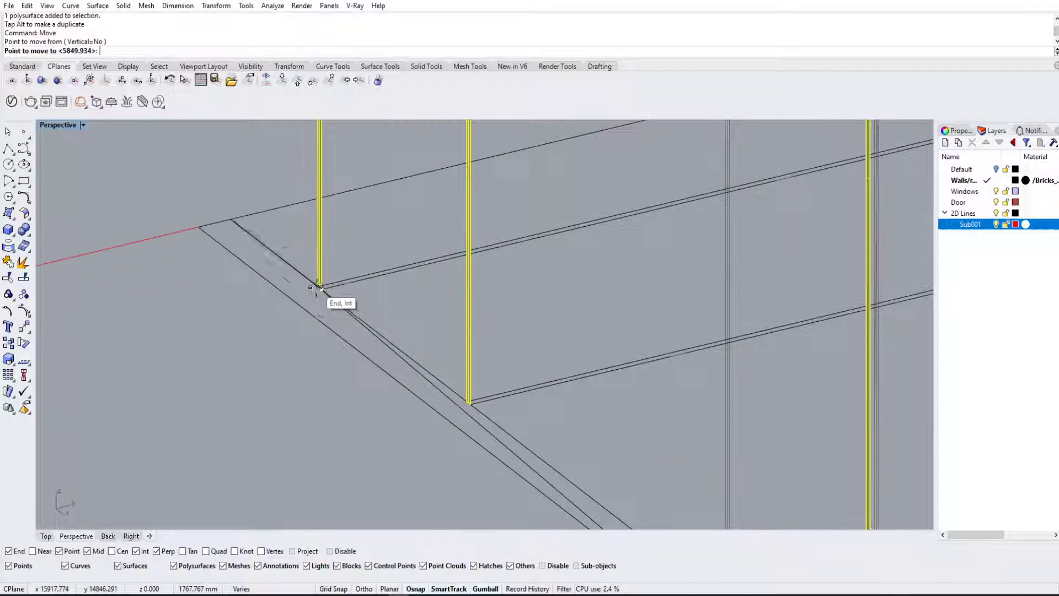
{"action": "left_click", "coordinate": [327, 272]}
{"action": "scroll", "coordinate": [334, 325], "scroll_direction": "down", "scroll_amount": 10}
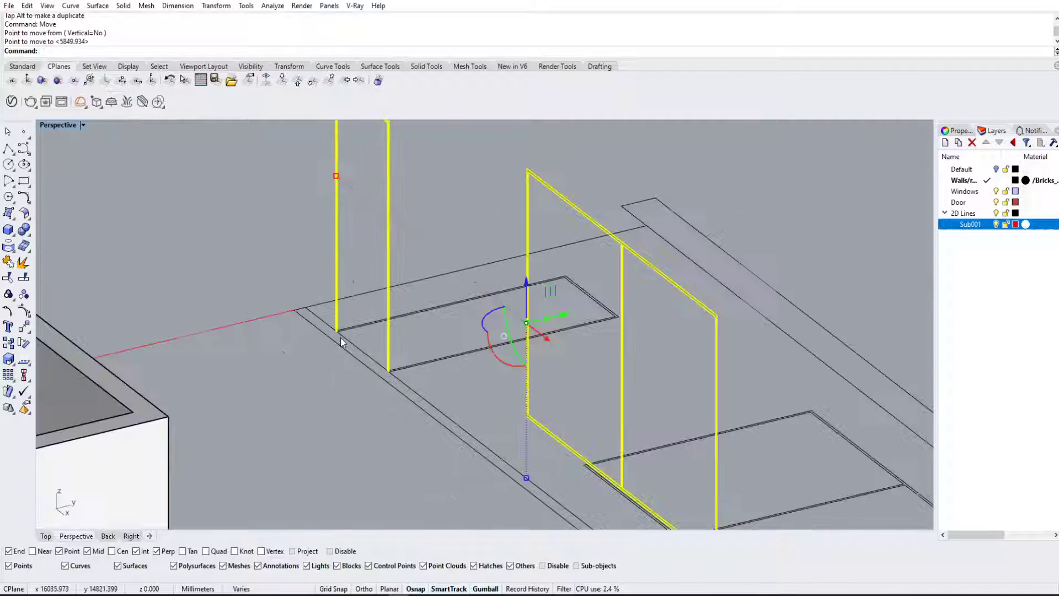
Step: Move both frames from the end of the elevation's floor line to the matching base corner of the extruded house walls
{"action": "right_click_drag", "start_coordinate": [422, 320], "coordinate": [291, 310]}
{"action": "right_click_drag", "start_coordinate": [698, 370], "coordinate": [460, 379], "text": "shift"}
{"action": "scroll", "coordinate": [436, 337], "scroll_direction": "up", "scroll_amount": 8}
{"action": "scroll", "coordinate": [437, 338], "scroll_direction": "up", "scroll_amount": 4}
{"action": "right_click_drag", "start_coordinate": [436, 338], "coordinate": [571, 395]}
{"action": "key", "text": "Return"}
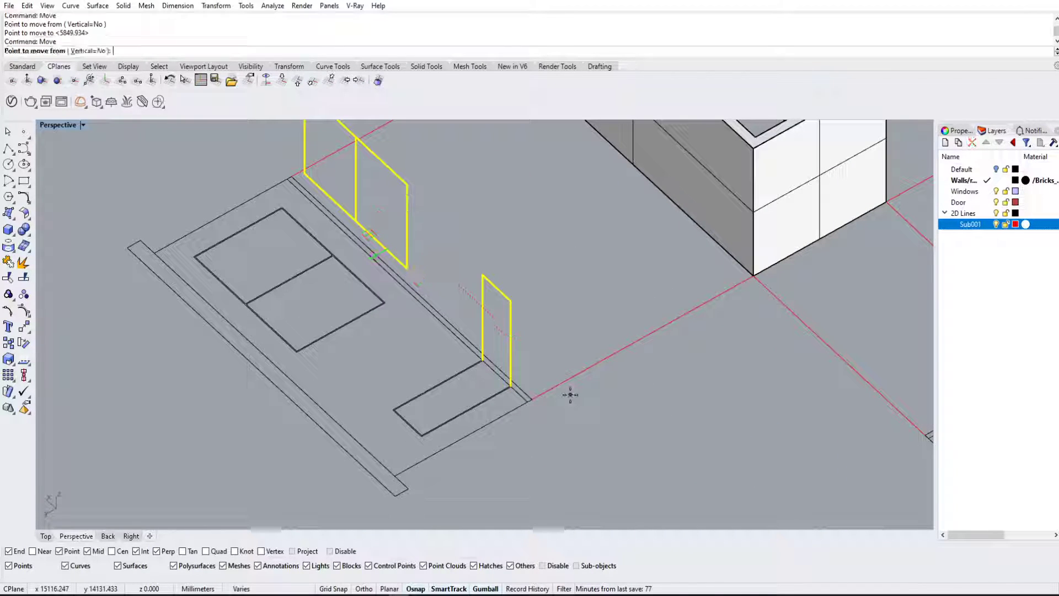
{"action": "scroll", "coordinate": [548, 406], "scroll_direction": "up", "scroll_amount": 3}
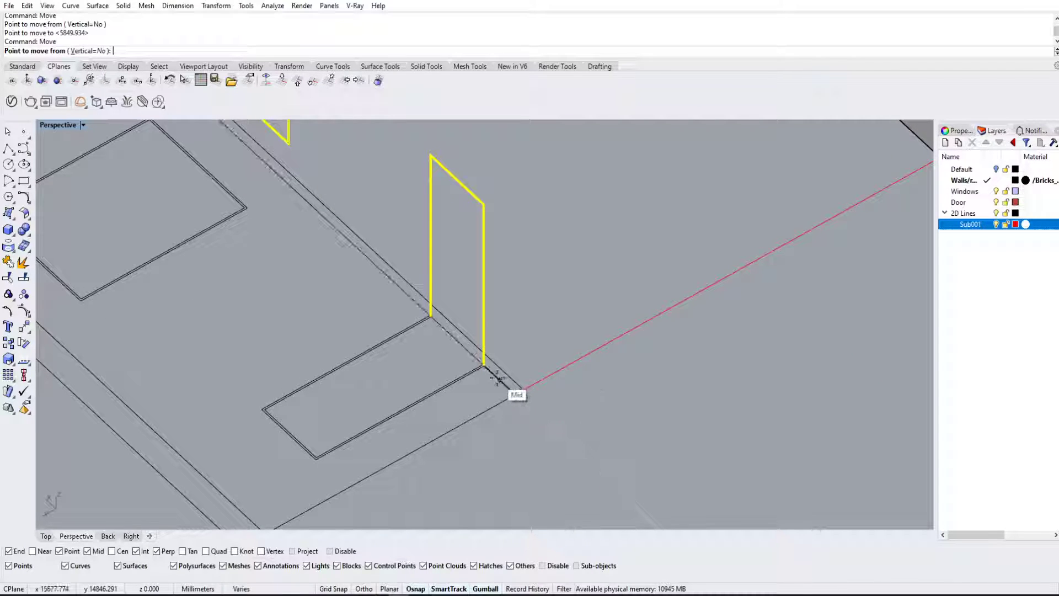
{"action": "scroll", "coordinate": [514, 379], "scroll_direction": "down", "scroll_amount": 4}
{"action": "right_click_drag", "start_coordinate": [585, 378], "coordinate": [428, 374], "text": "shift"}
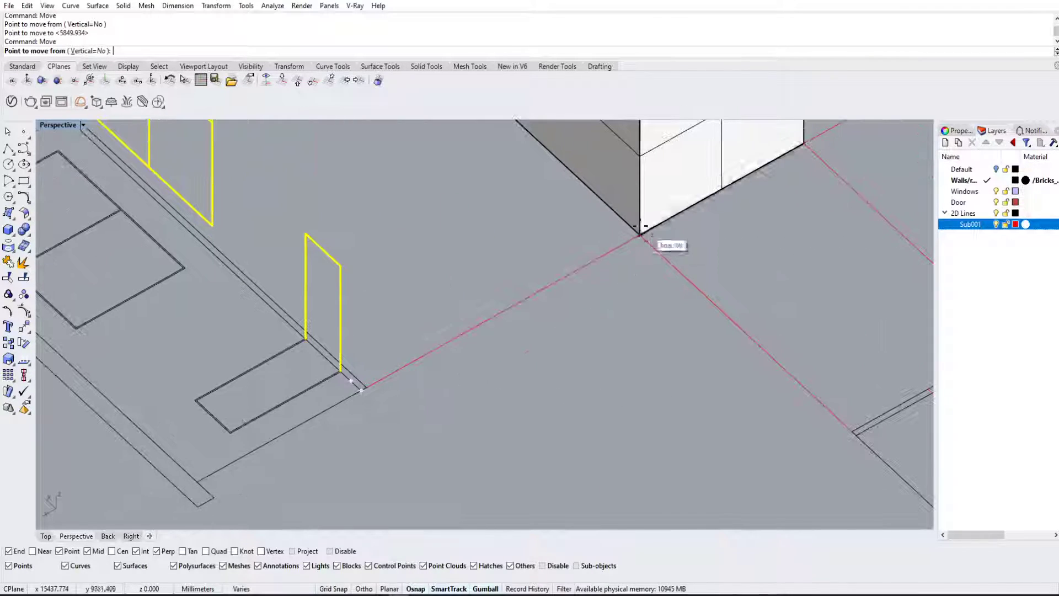
{"action": "scroll", "coordinate": [356, 386], "scroll_direction": "up", "scroll_amount": 3}
{"action": "left_click", "coordinate": [366, 387]}
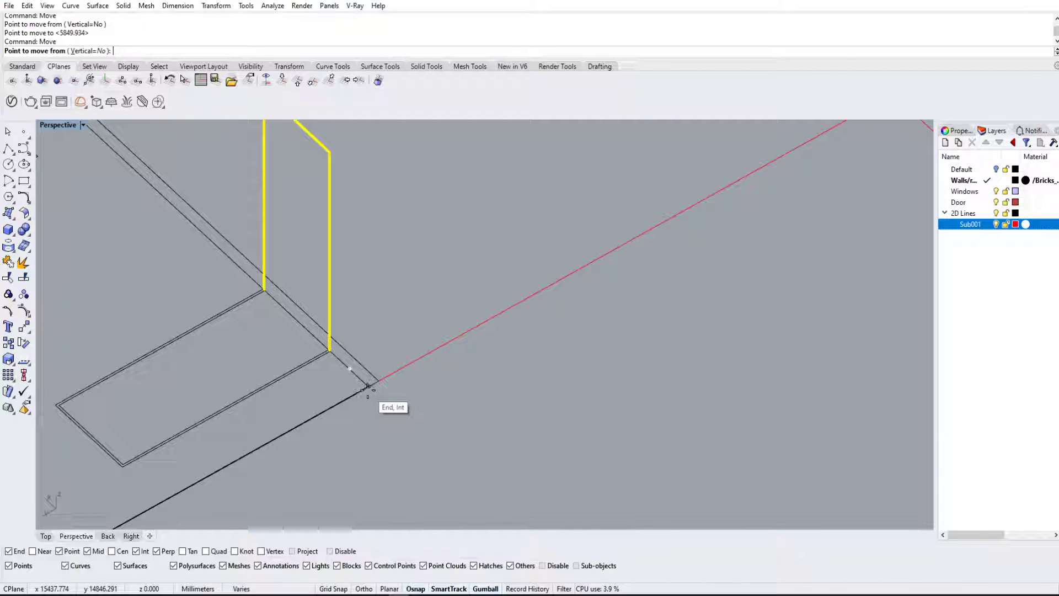
{"action": "scroll", "coordinate": [367, 386], "scroll_direction": "down", "scroll_amount": 3}
{"action": "scroll", "coordinate": [552, 292], "scroll_direction": "up", "scroll_amount": 5}
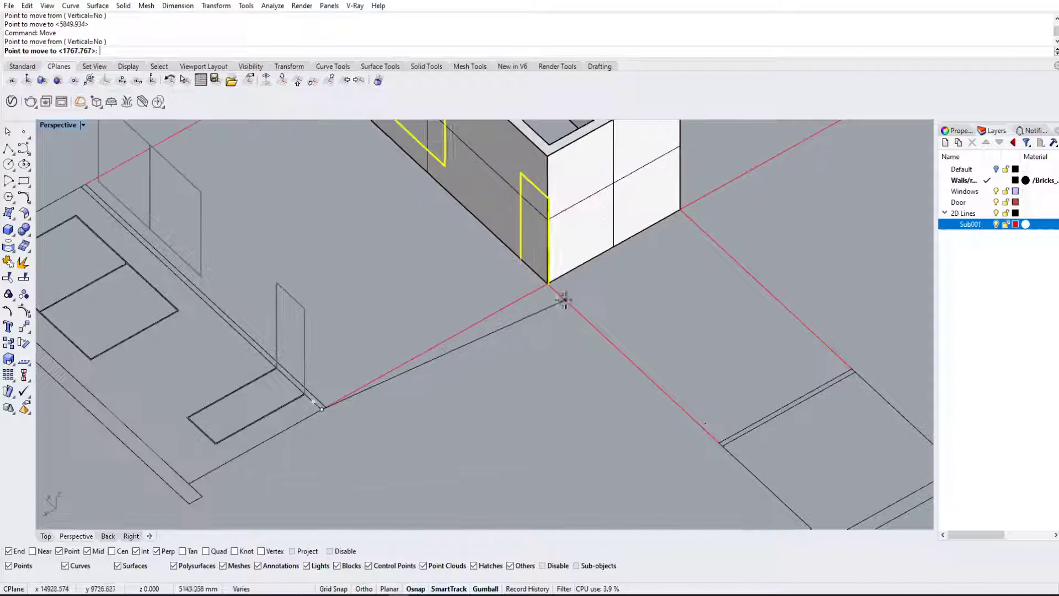
{"action": "left_click", "coordinate": [537, 272]}
Step: Extrude the door and window frame surfaces along the wall's thickness direction to give them depth
{"action": "scroll", "coordinate": [537, 283], "scroll_direction": "down", "scroll_amount": 5}
{"action": "right_click_drag", "start_coordinate": [627, 315], "coordinate": [681, 295]}
{"action": "right_click_drag", "start_coordinate": [475, 397], "coordinate": [663, 395]}
{"action": "right_click_drag", "start_coordinate": [663, 395], "coordinate": [637, 354], "text": "shift"}
{"action": "scroll", "coordinate": [572, 386], "scroll_direction": "up", "scroll_amount": 5}
{"action": "right_click_drag", "start_coordinate": [634, 390], "coordinate": [611, 408]}
{"action": "scroll", "coordinate": [552, 393], "scroll_direction": "down", "scroll_amount": 4}
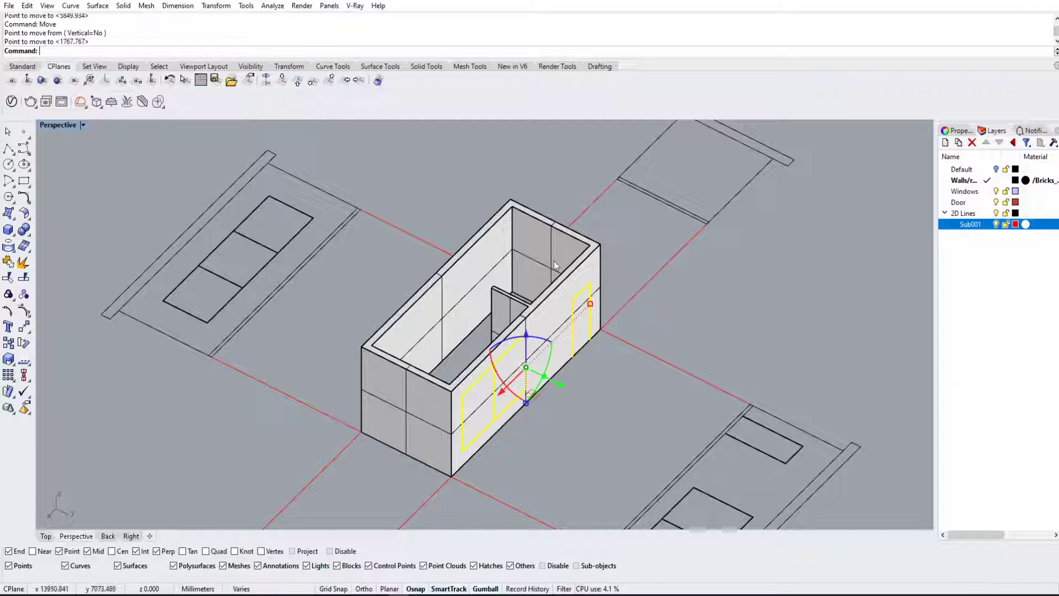
{"action": "right_click_drag", "start_coordinate": [667, 432], "coordinate": [727, 447]}
{"action": "scroll", "coordinate": [618, 363], "scroll_direction": "up", "scroll_amount": 5}
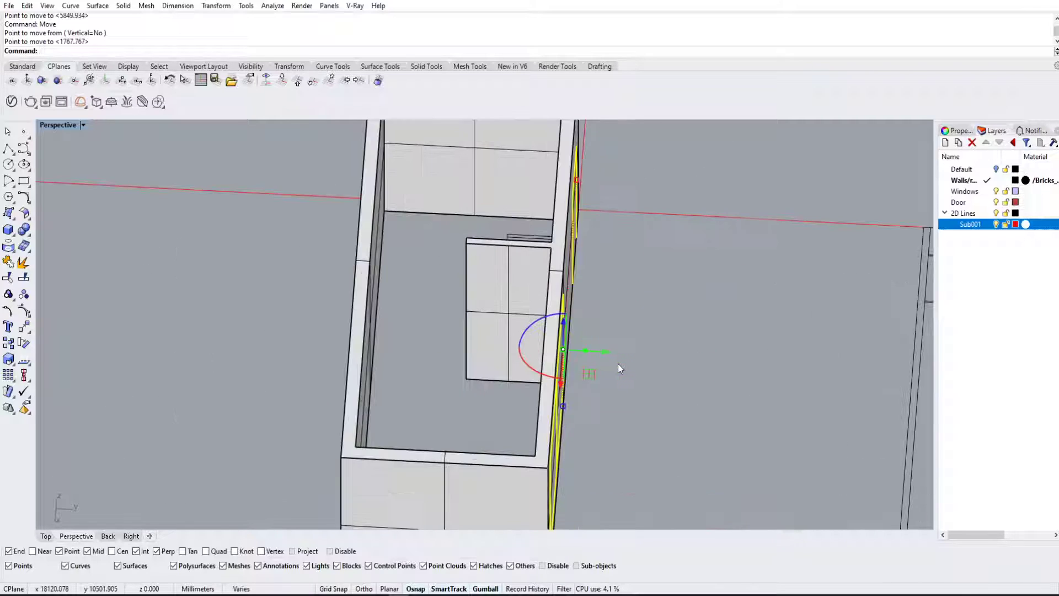
{"action": "left_click", "coordinate": [583, 350]}
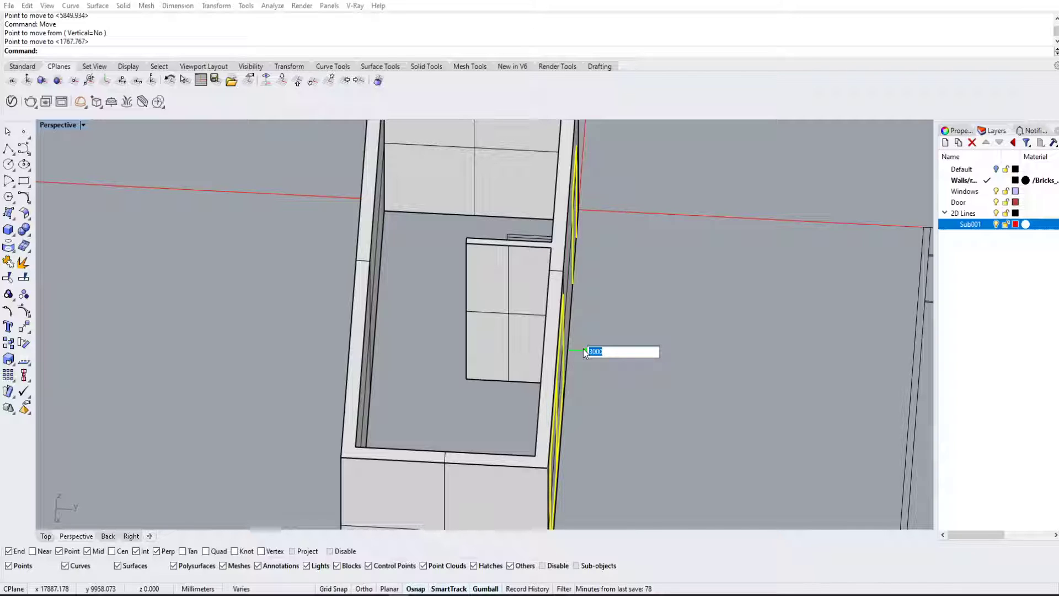
{"action": "key", "text": "Return"}
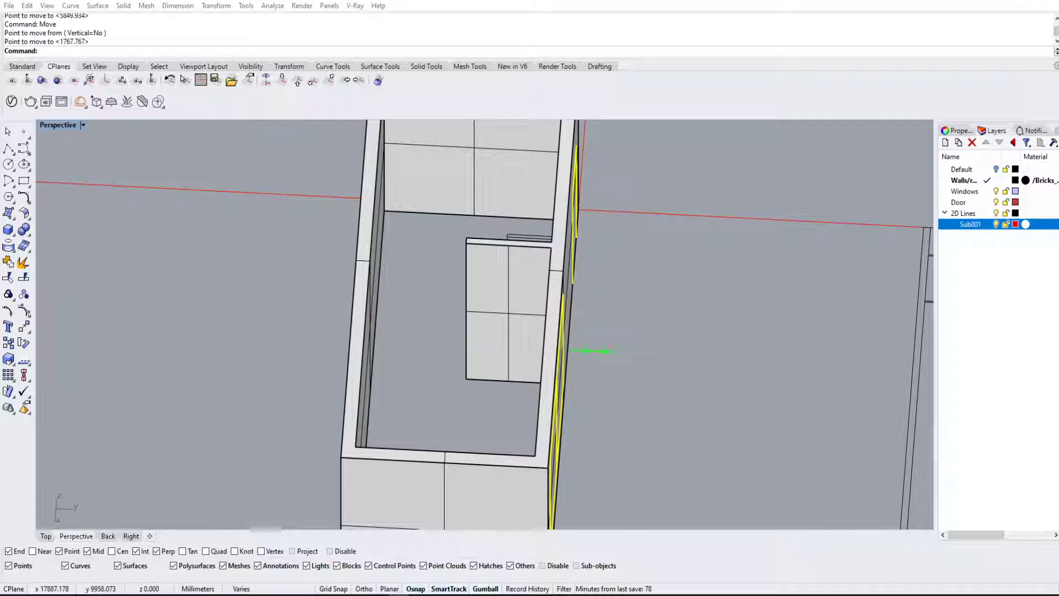
{"action": "right_click_drag", "start_coordinate": [662, 366], "coordinate": [611, 355]}
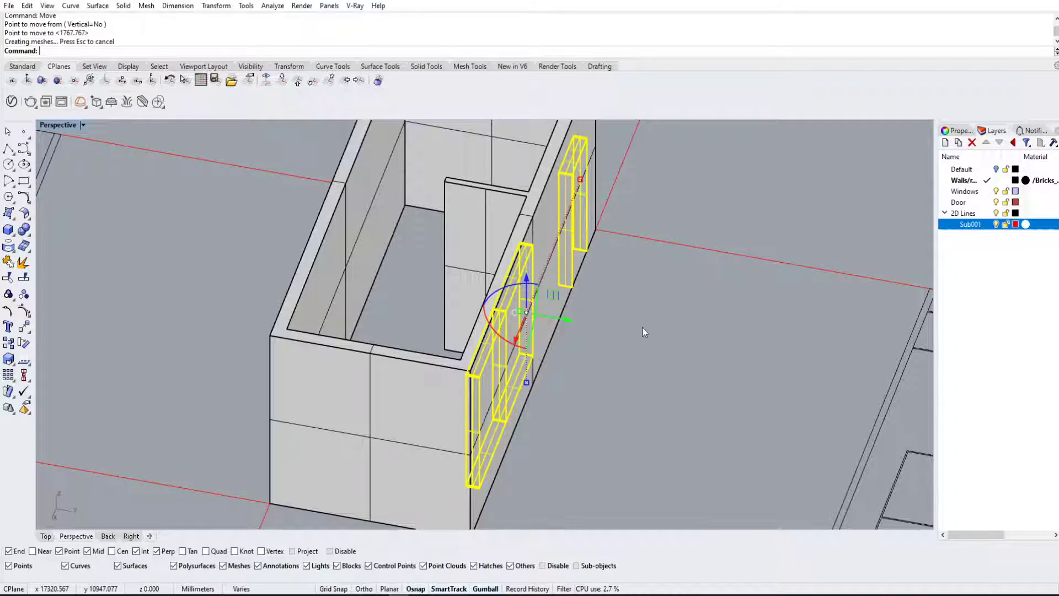
Step: Trim the door opening and the two window pane openings out of the long wall, using the extruded frames as cutting objects
{"action": "right_click_drag", "start_coordinate": [647, 297], "coordinate": [546, 362], "text": "shift"}
{"action": "right_click_drag", "start_coordinate": [463, 331], "coordinate": [739, 349]}
{"action": "right_click_drag", "start_coordinate": [607, 279], "coordinate": [590, 305]}
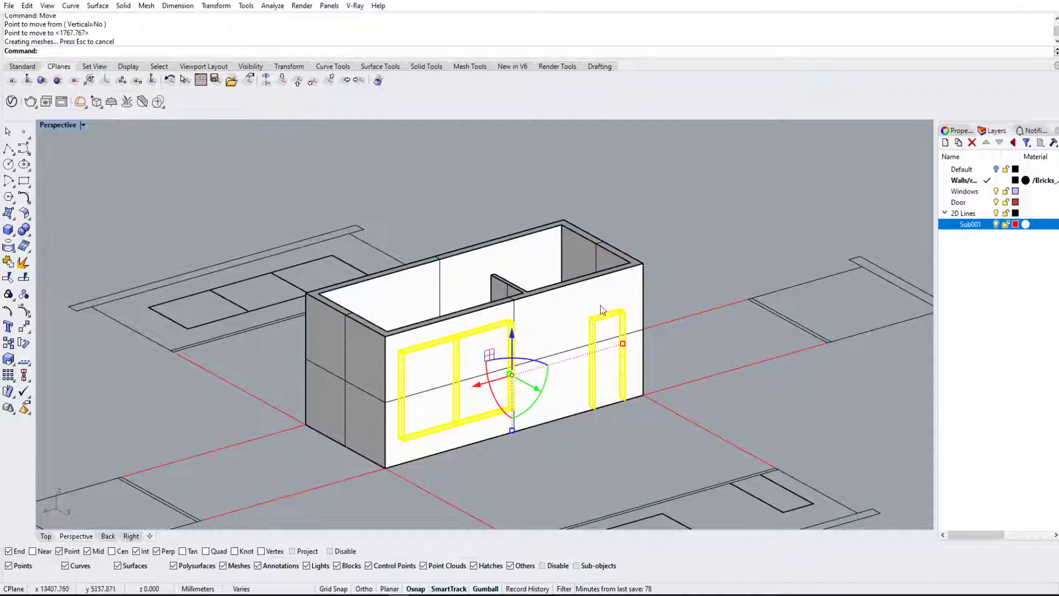
{"action": "type", "text": "trim"}
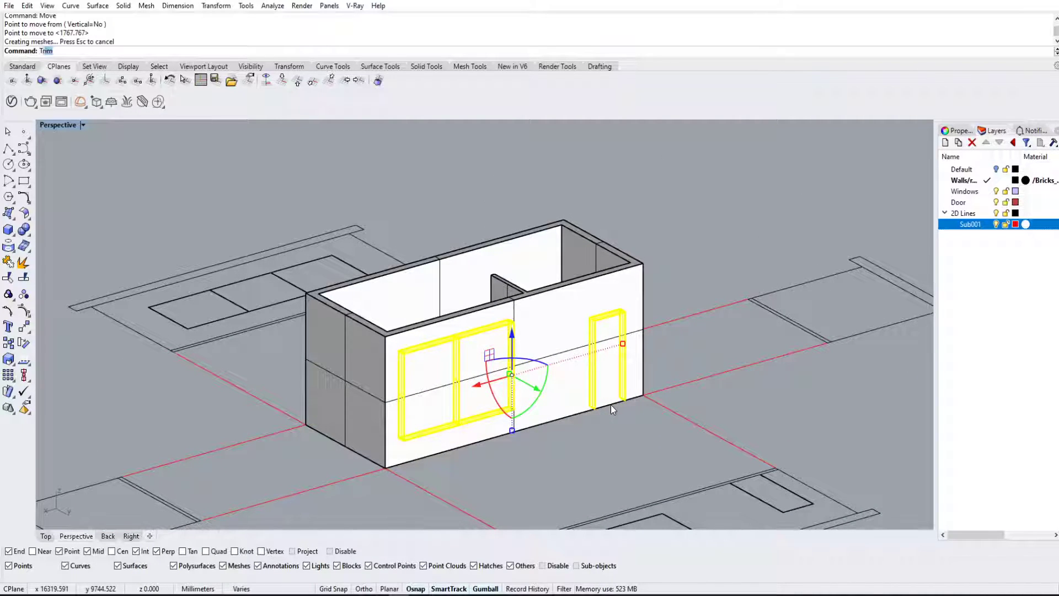
{"action": "key", "text": "Return"}
{"action": "scroll", "coordinate": [610, 381], "scroll_direction": "up", "scroll_amount": 3}
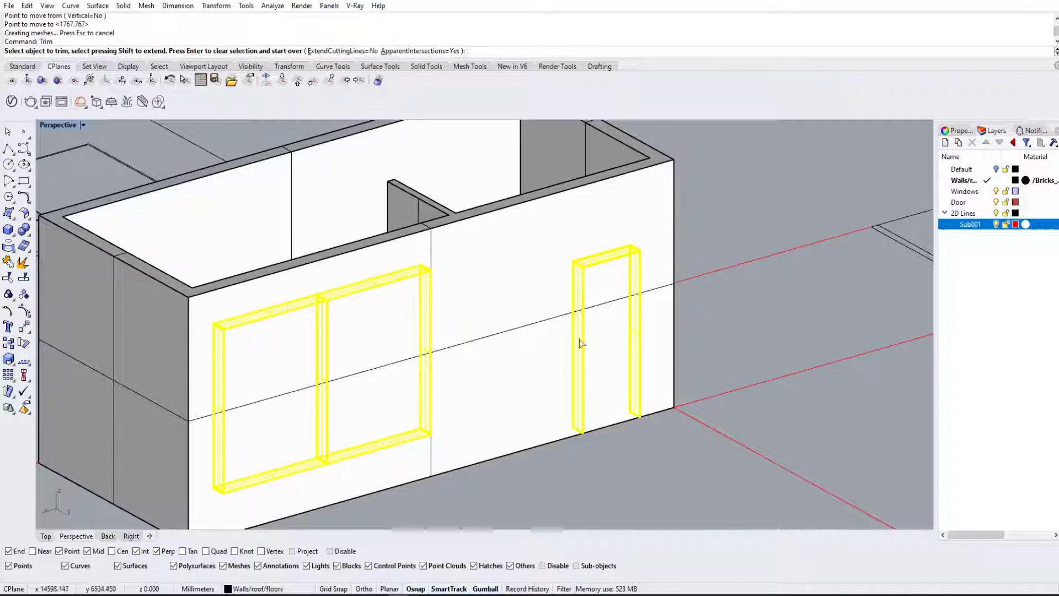
{"action": "left_click", "coordinate": [609, 312]}
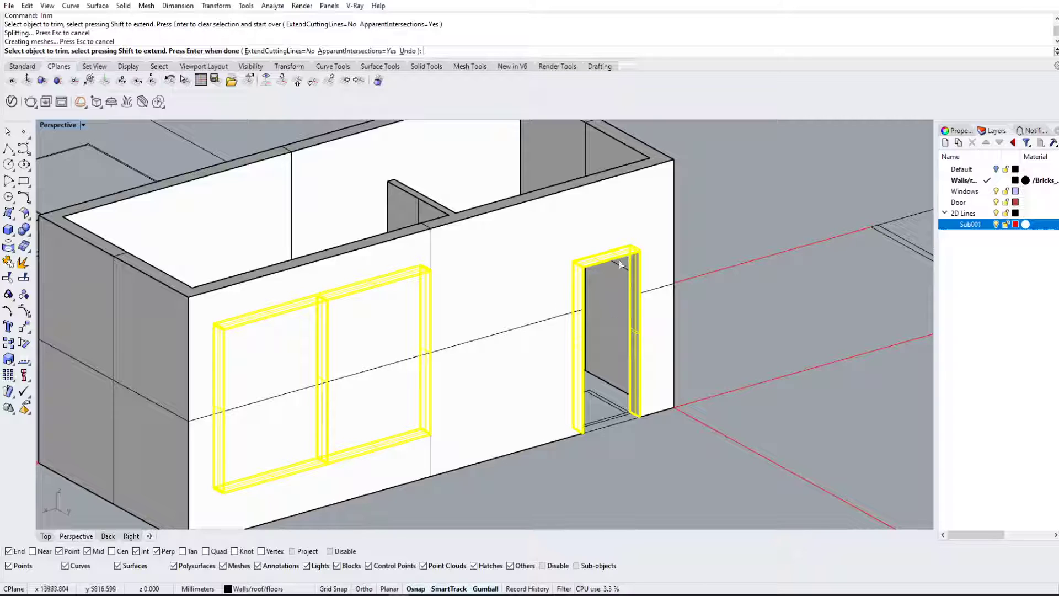
{"action": "left_click", "coordinate": [389, 363]}
{"action": "left_click", "coordinate": [368, 359]}
{"action": "left_click", "coordinate": [278, 399]}
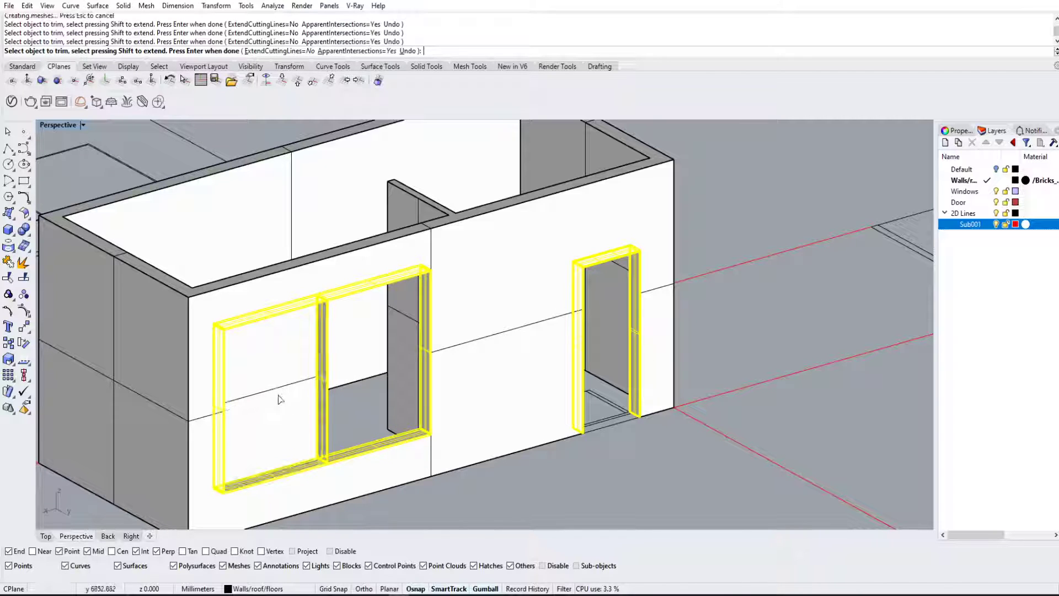
{"action": "left_click", "coordinate": [280, 400]}
{"action": "key", "text": "Return"}
{"action": "left_click", "coordinate": [713, 239]}
{"action": "scroll", "coordinate": [714, 240], "scroll_direction": "down", "scroll_amount": 6}
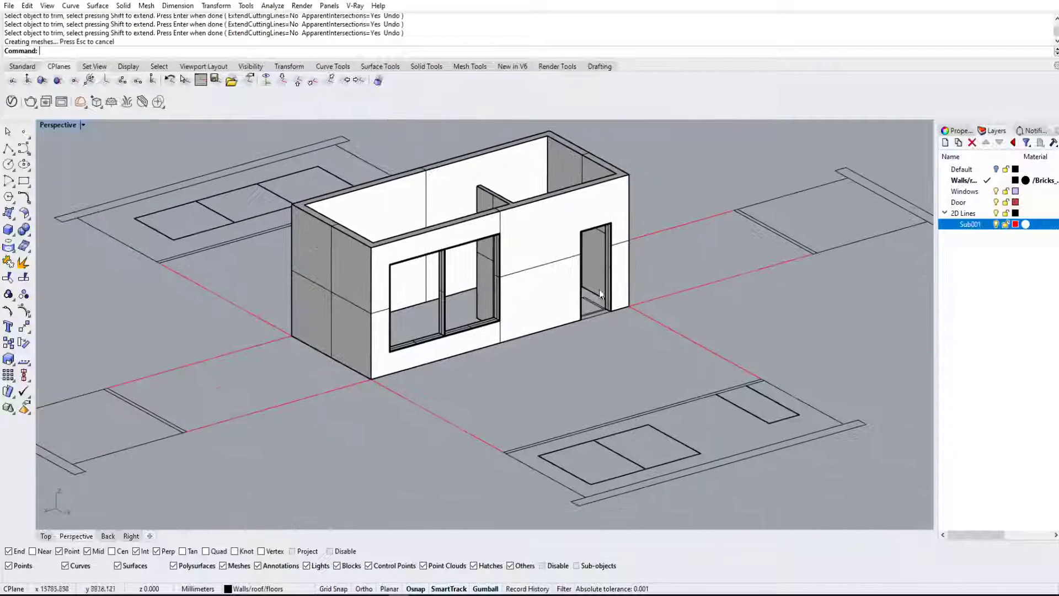
Step: Create a planar frame surface from the outer and three pane curves of the three-pane window elevation and select it
{"action": "right_click_drag", "start_coordinate": [662, 239], "coordinate": [860, 259]}
{"action": "right_click_drag", "start_coordinate": [603, 234], "coordinate": [433, 265]}
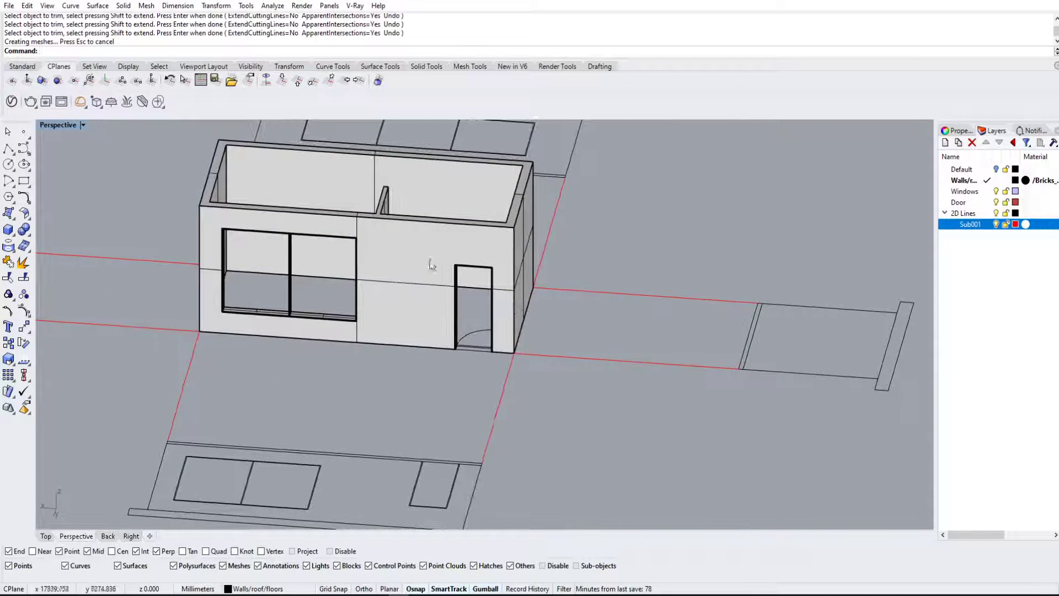
{"action": "right_click_drag", "start_coordinate": [376, 343], "coordinate": [457, 366]}
{"action": "scroll", "coordinate": [385, 396], "scroll_direction": "down", "scroll_amount": 3}
{"action": "right_click_drag", "start_coordinate": [504, 402], "coordinate": [523, 339]}
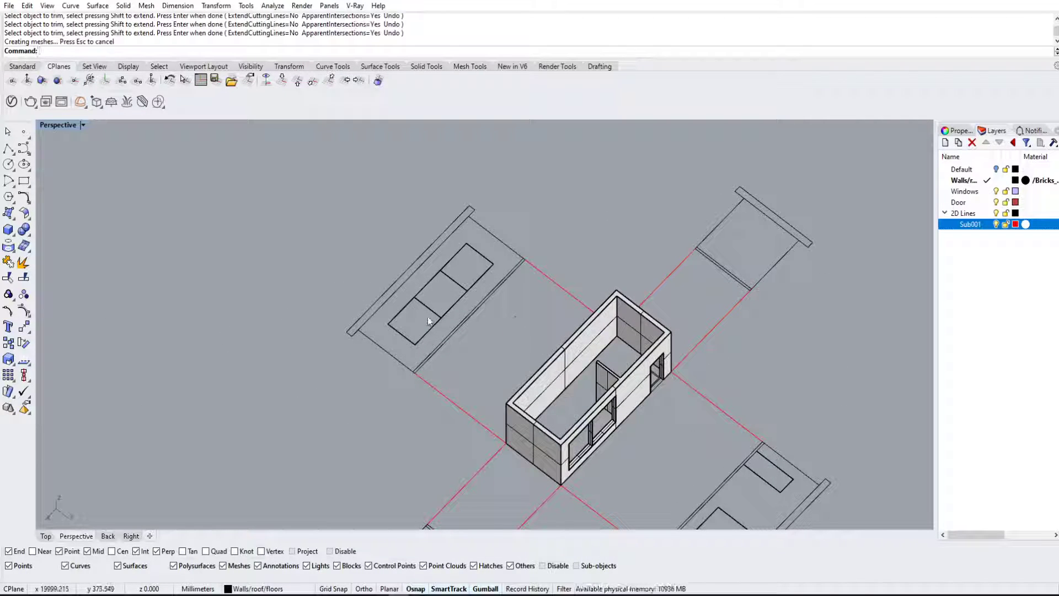
{"action": "double_click", "coordinate": [55, 125]}
{"action": "double_click", "coordinate": [49, 125]}
{"action": "scroll", "coordinate": [366, 289], "scroll_direction": "down", "scroll_amount": 12}
{"action": "right_click_drag", "start_coordinate": [499, 502], "coordinate": [533, 213]}
{"action": "scroll", "coordinate": [401, 350], "scroll_direction": "up", "scroll_amount": 8}
{"action": "left_click", "coordinate": [441, 364]}
{"action": "left_click", "coordinate": [525, 366]}
{"action": "scroll", "coordinate": [525, 365], "scroll_direction": "up", "scroll_amount": 3}
{"action": "left_click", "coordinate": [527, 349]}
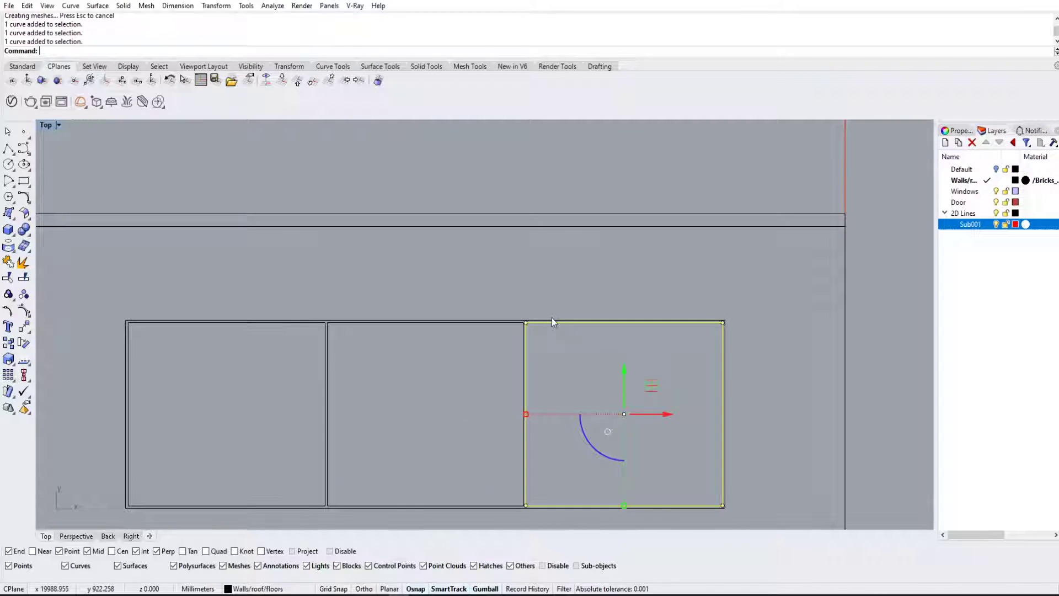
{"action": "scroll", "coordinate": [552, 318], "scroll_direction": "down", "scroll_amount": 3}
{"action": "left_click_drag", "start_coordinate": [209, 251], "coordinate": [679, 425]}
{"action": "key", "text": "Return"}
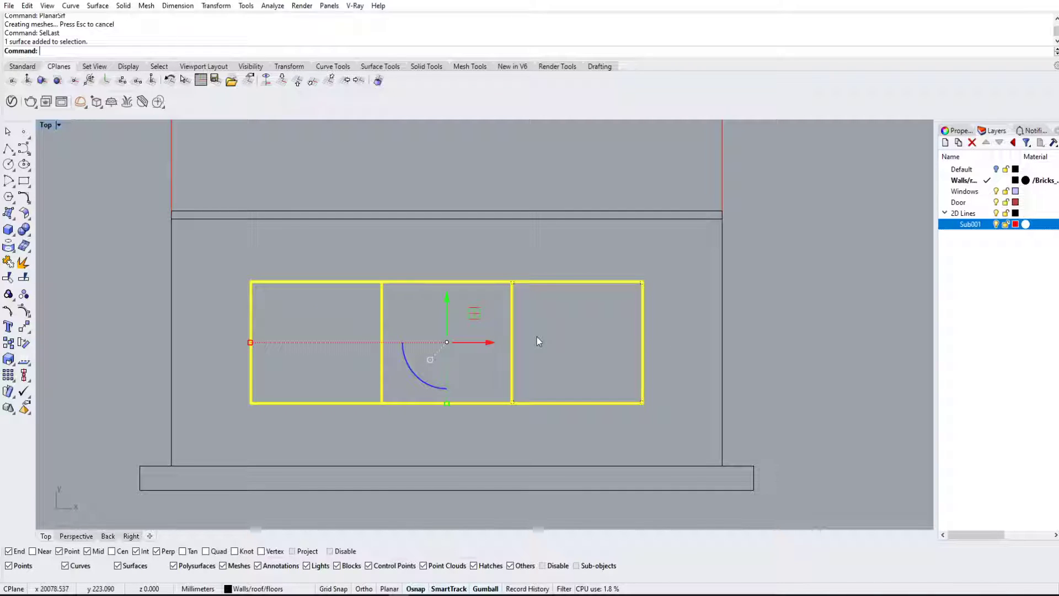
Step: Rotate the three-pane window frame surface so it stands upright in the Perspective view
{"action": "scroll", "coordinate": [603, 319], "scroll_direction": "down", "scroll_amount": 3}
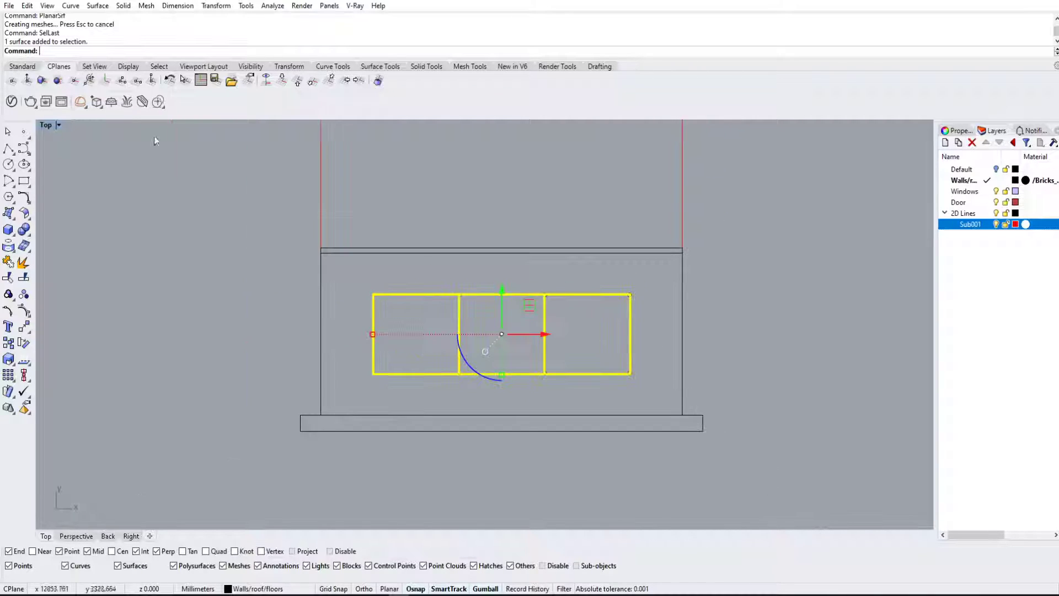
{"action": "double_click", "coordinate": [49, 126]}
{"action": "scroll", "coordinate": [779, 224], "scroll_direction": "down", "scroll_amount": 3}
{"action": "mouse_move", "coordinate": [759, 217]}
{"action": "right_mouse_down"}
{"action": "mouse_move", "coordinate": [816, 221]}
{"action": "mouse_move", "coordinate": [780, 216]}
{"action": "right_mouse_up"}
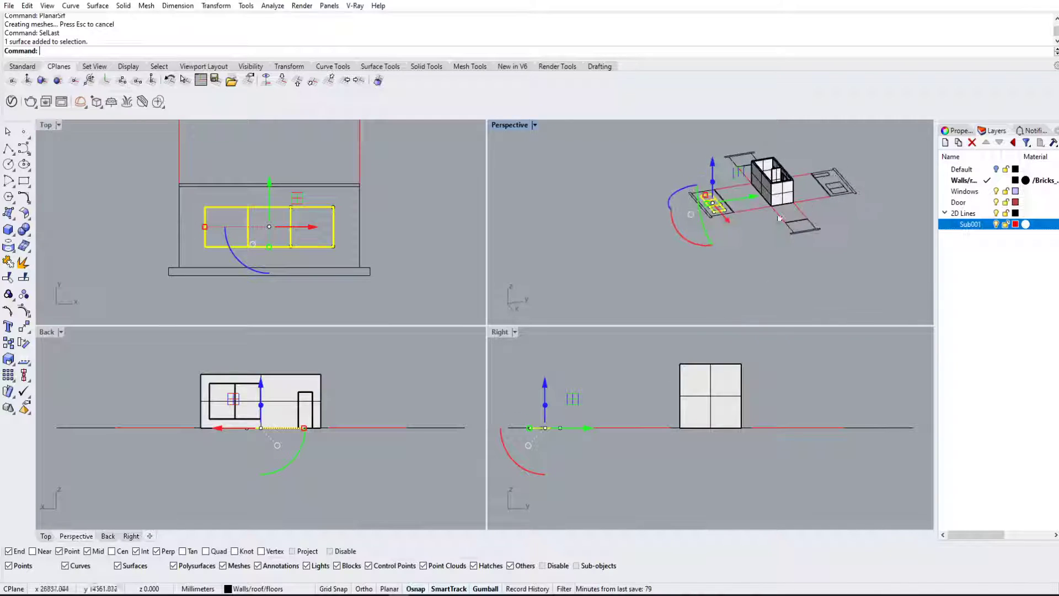
{"action": "scroll", "coordinate": [690, 216], "scroll_direction": "up", "scroll_amount": 5}
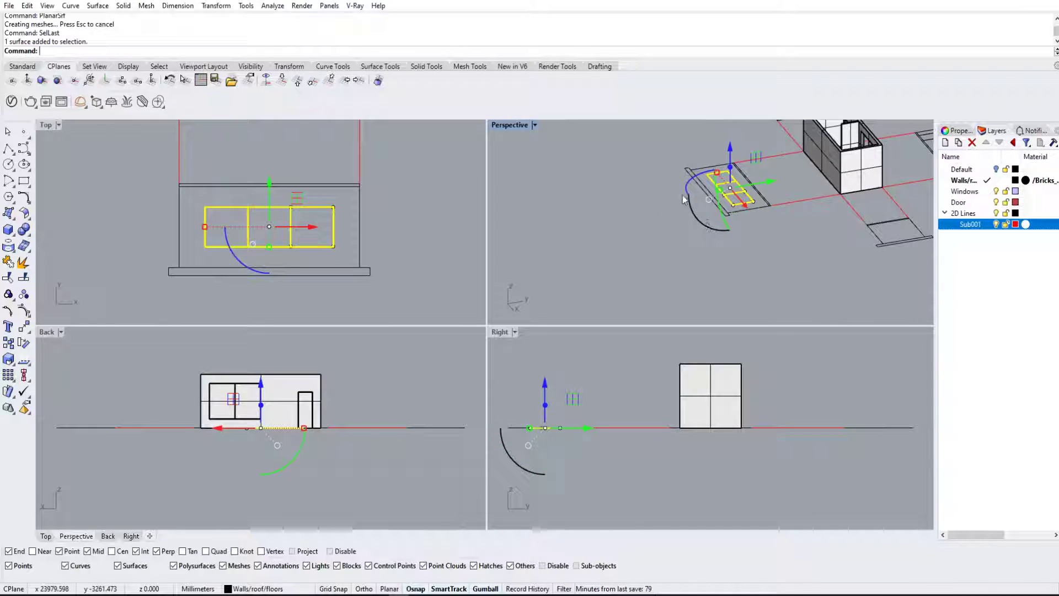
{"action": "left_click_drag", "start_coordinate": [707, 228], "coordinate": [667, 168], "text": "shift"}
Step: Move the upright three-pane frame from its lower corner to the window drawing's corner nearest the elevation's floor line, and clear the selection
{"action": "double_click", "coordinate": [506, 126]}
{"action": "scroll", "coordinate": [582, 191], "scroll_direction": "down", "scroll_amount": 3}
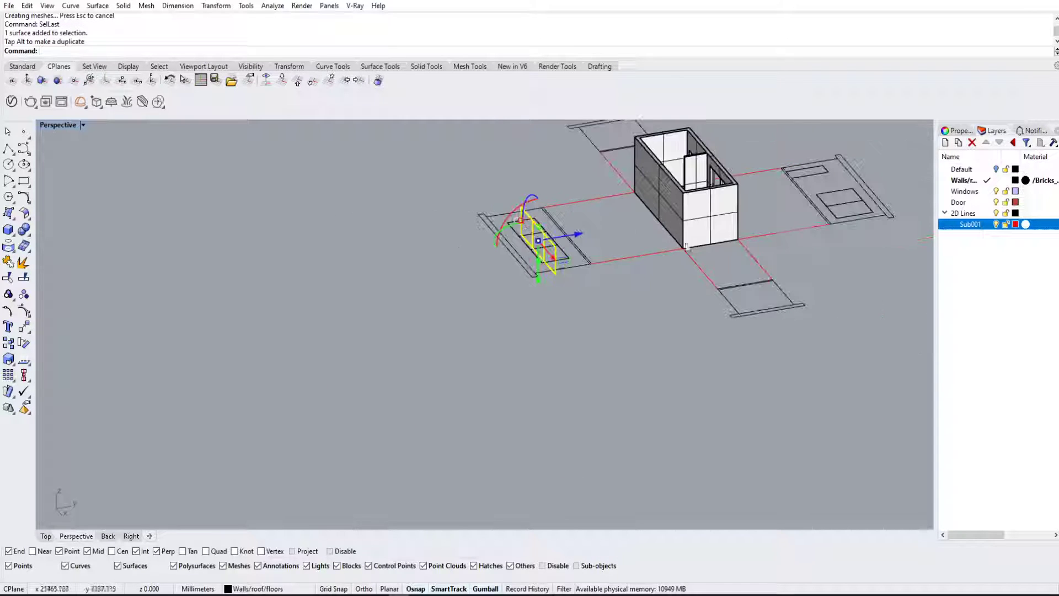
{"action": "scroll", "coordinate": [700, 197], "scroll_direction": "up", "scroll_amount": 7}
{"action": "type", "text": "m"}
{"action": "key", "text": "Return"}
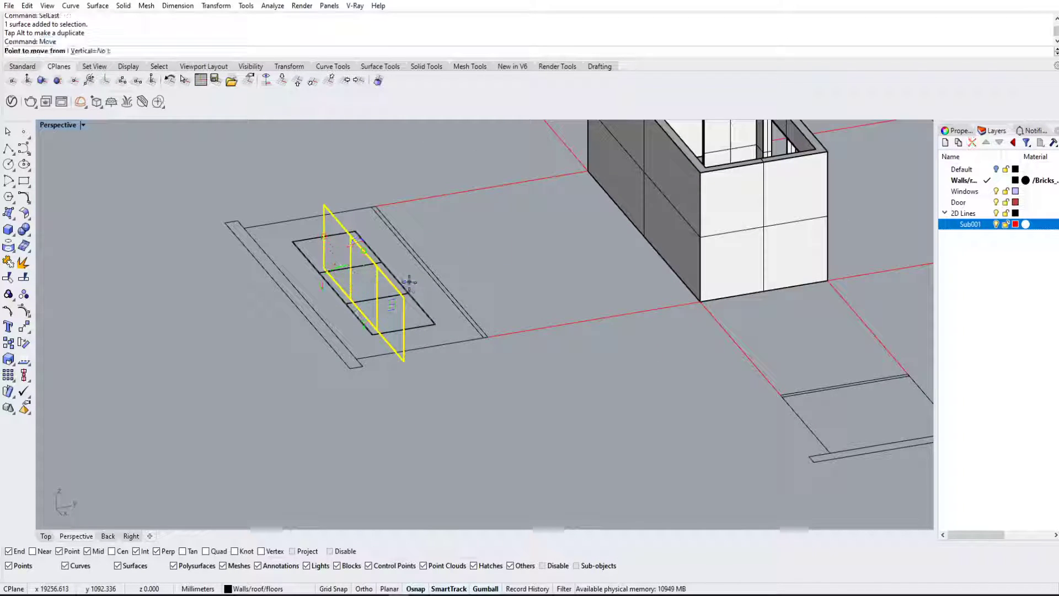
{"action": "scroll", "coordinate": [391, 366], "scroll_direction": "up", "scroll_amount": 9}
{"action": "left_click", "coordinate": [430, 351]}
{"action": "left_click", "coordinate": [520, 245]}
{"action": "left_click", "coordinate": [655, 209]}
Step: In the Top view, measure the perpendicular distance from the three-pane window drawing's upper corner to its elevation's floor line
{"action": "scroll", "coordinate": [656, 208], "scroll_direction": "down", "scroll_amount": 6}
{"action": "scroll", "coordinate": [656, 209], "scroll_direction": "down", "scroll_amount": 6}
{"action": "right_click_drag", "start_coordinate": [656, 208], "coordinate": [443, 302], "text": "shift"}
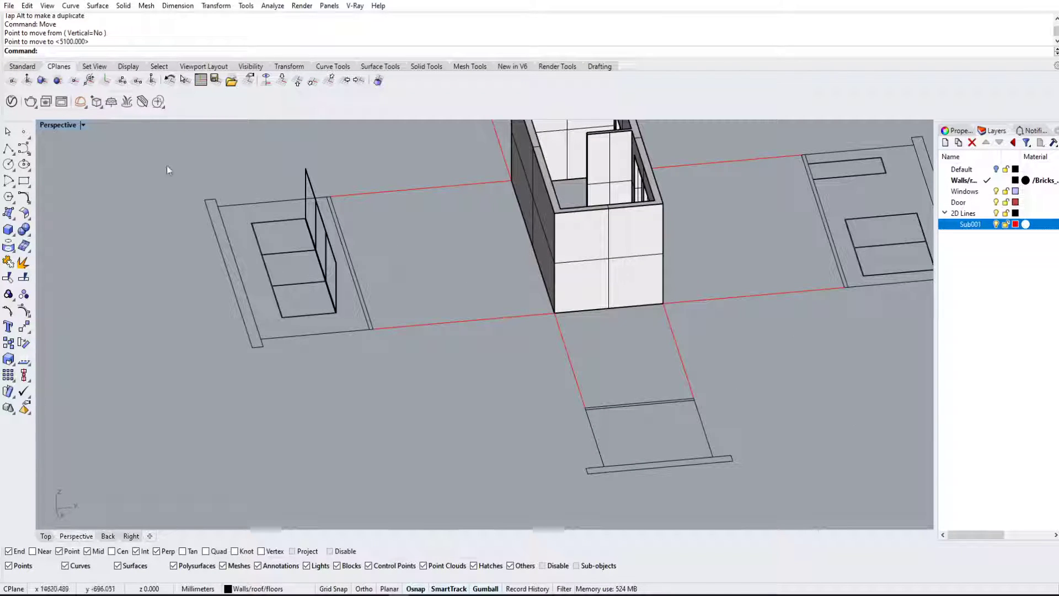
{"action": "double_click", "coordinate": [58, 124]}
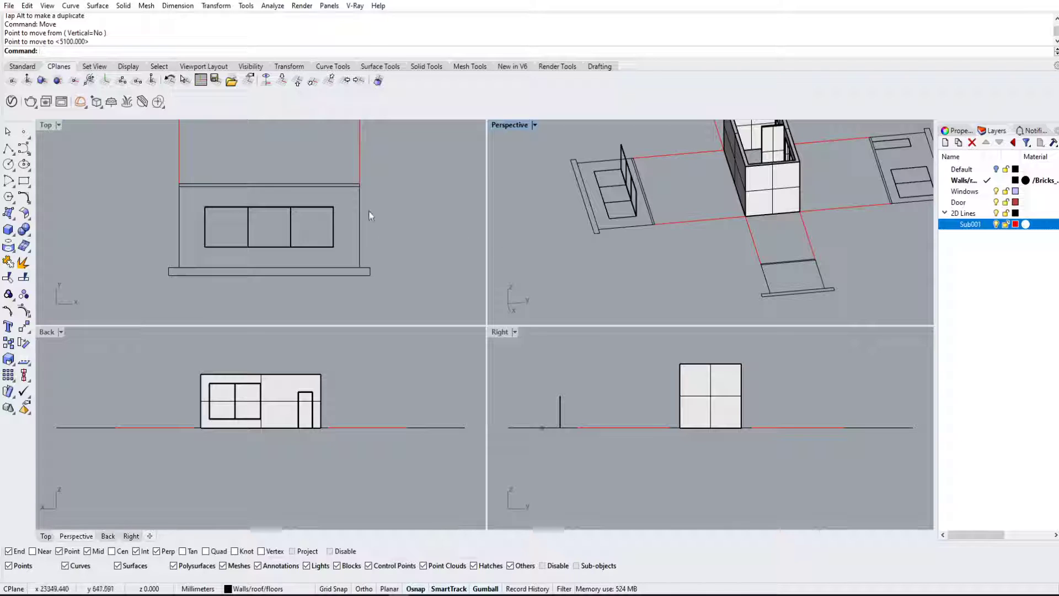
{"action": "scroll", "coordinate": [353, 238], "scroll_direction": "down", "scroll_amount": 5}
{"action": "scroll", "coordinate": [657, 201], "scroll_direction": "down", "scroll_amount": 4}
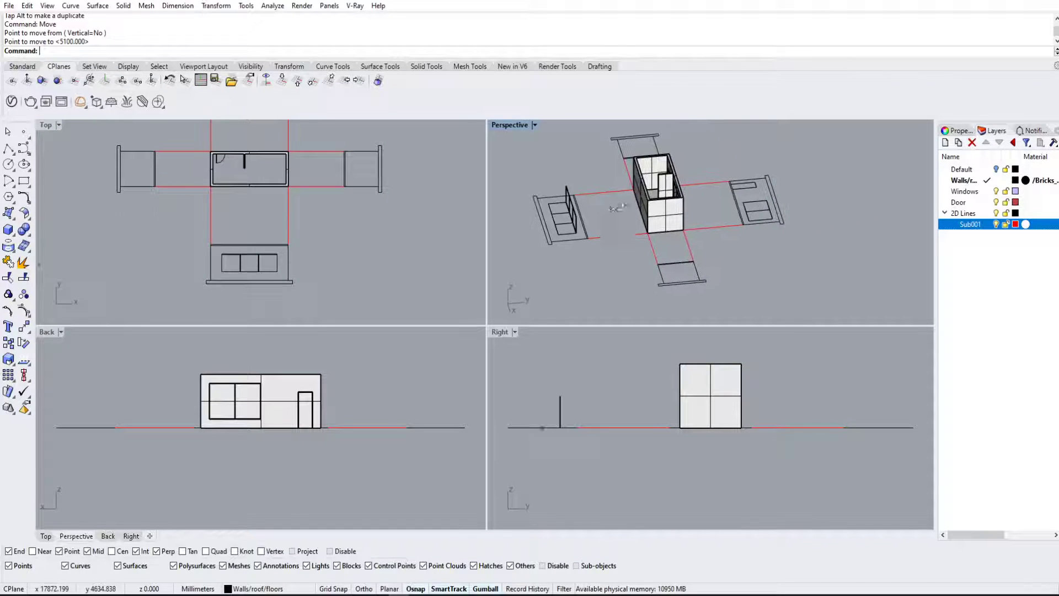
{"action": "right_click_drag", "start_coordinate": [616, 208], "coordinate": [623, 250]}
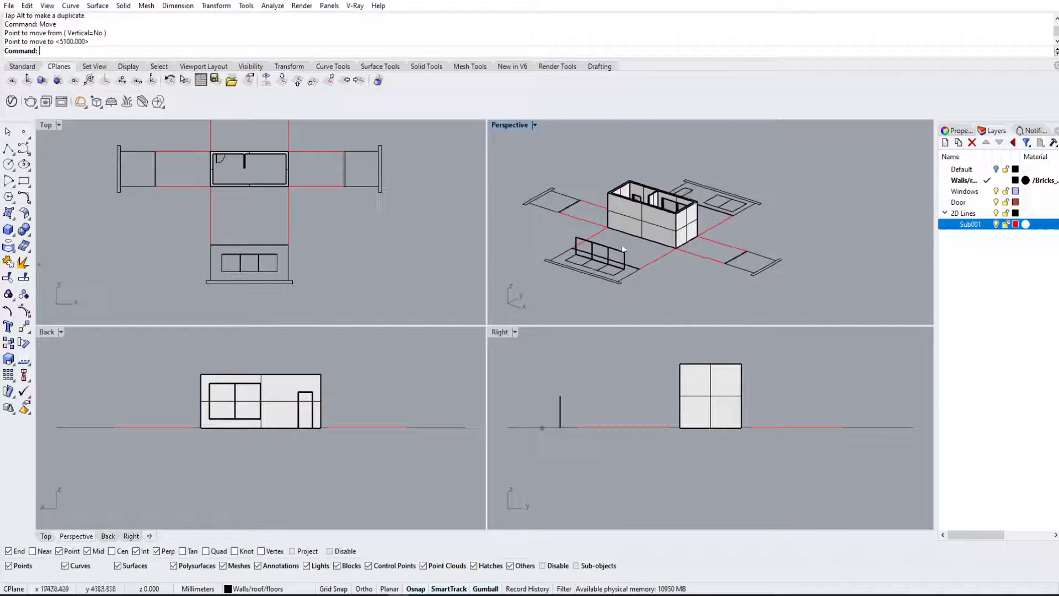
{"action": "double_click", "coordinate": [48, 125]}
{"action": "right_click_drag", "start_coordinate": [496, 328], "coordinate": [519, 345]}
{"action": "scroll", "coordinate": [519, 345], "scroll_direction": "down", "scroll_amount": 4}
{"action": "right_click_drag", "start_coordinate": [606, 291], "coordinate": [534, 260]}
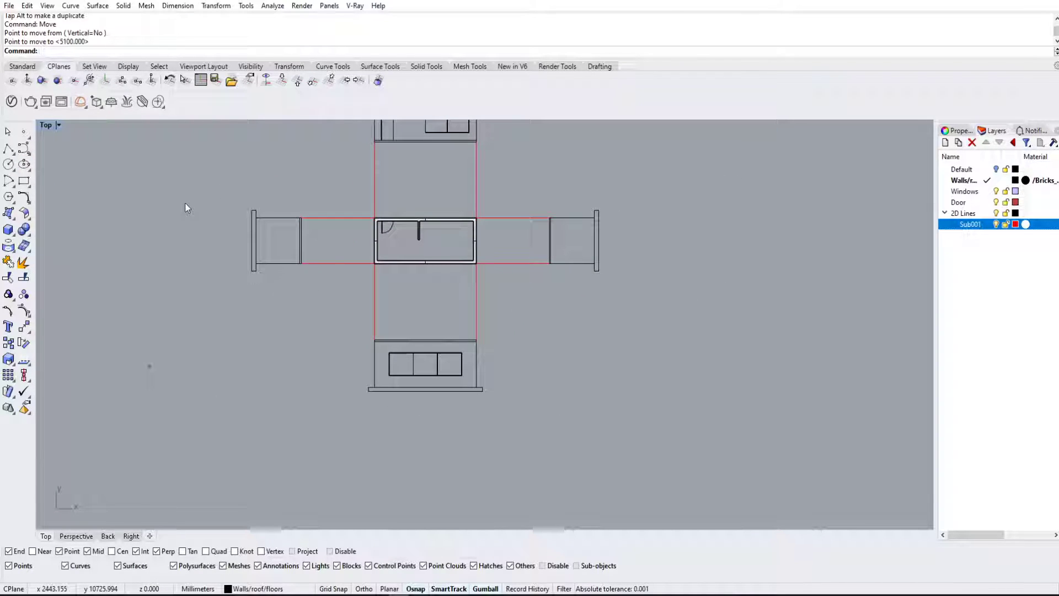
{"action": "scroll", "coordinate": [388, 362], "scroll_direction": "up", "scroll_amount": 6}
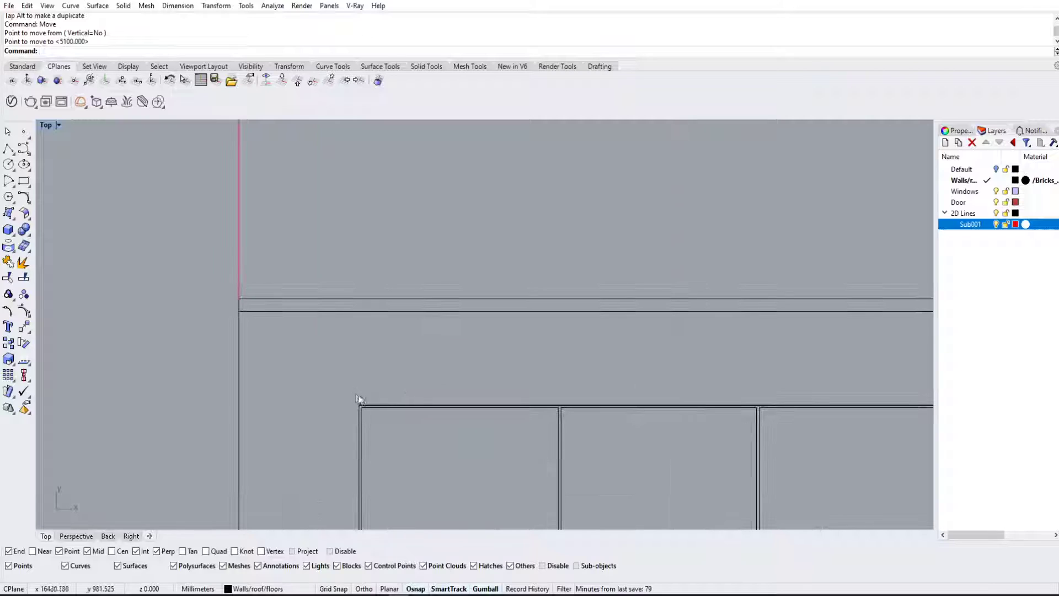
{"action": "type", "text": "Distance"}
{"action": "key", "text": "Return"}
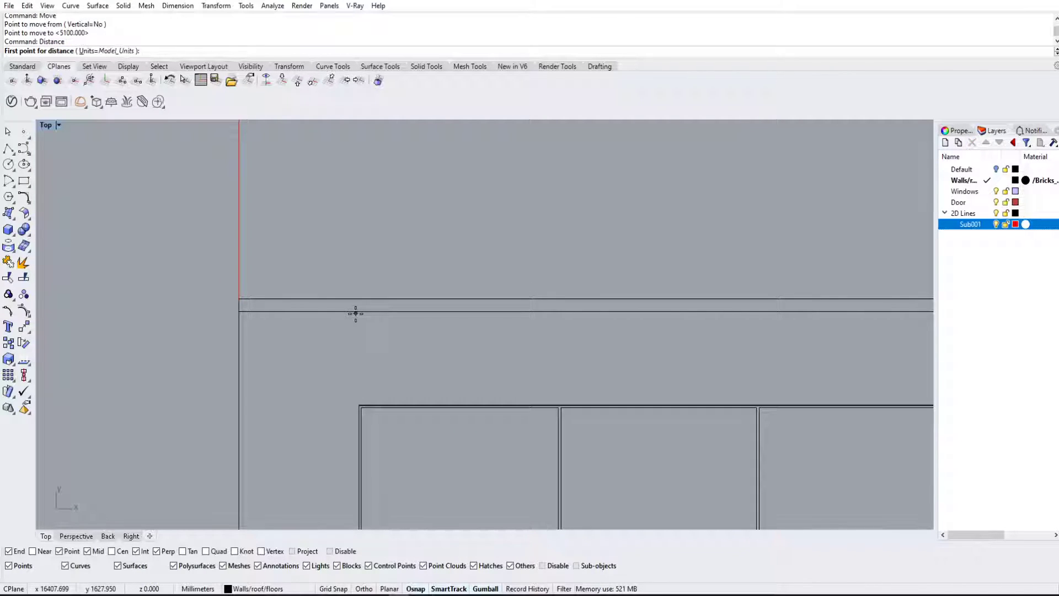
{"action": "left_click", "coordinate": [355, 402]}
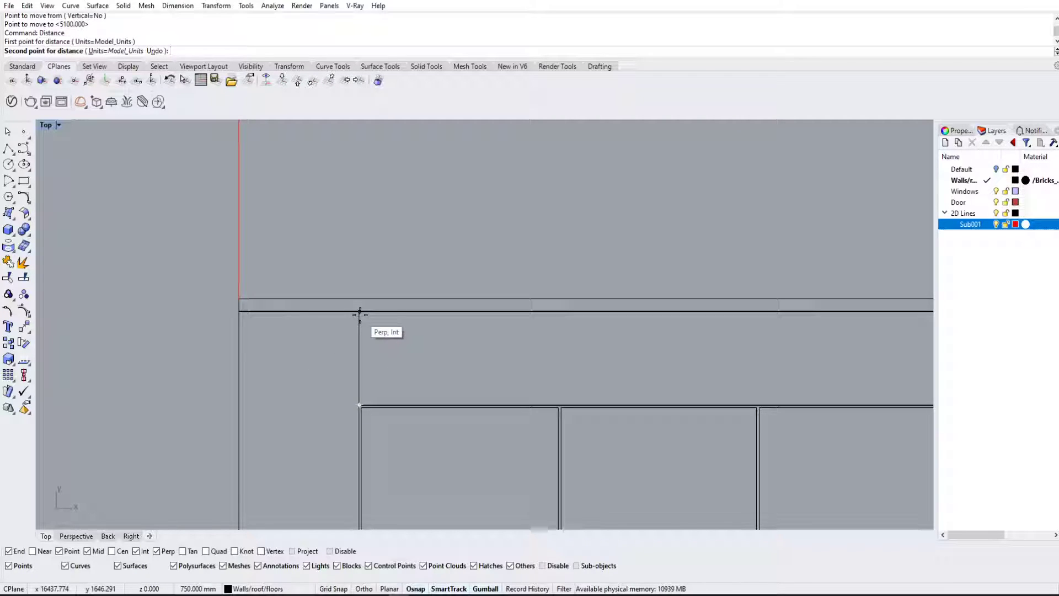
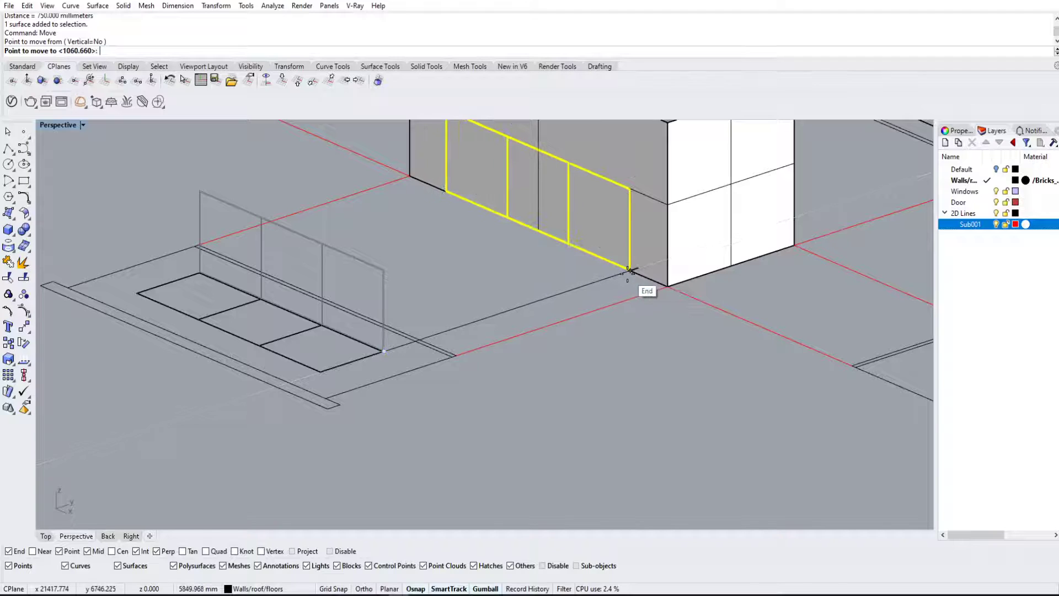
Step: Place the upright three-pane frame against the base of the facing long wall, raise it 750 mm vertically, and clear the selection
{"action": "scroll", "coordinate": [497, 265], "scroll_direction": "down", "scroll_amount": 5}
{"action": "scroll", "coordinate": [461, 269], "scroll_direction": "up", "scroll_amount": 3}
{"action": "scroll", "coordinate": [461, 269], "scroll_direction": "up", "scroll_amount": 2}
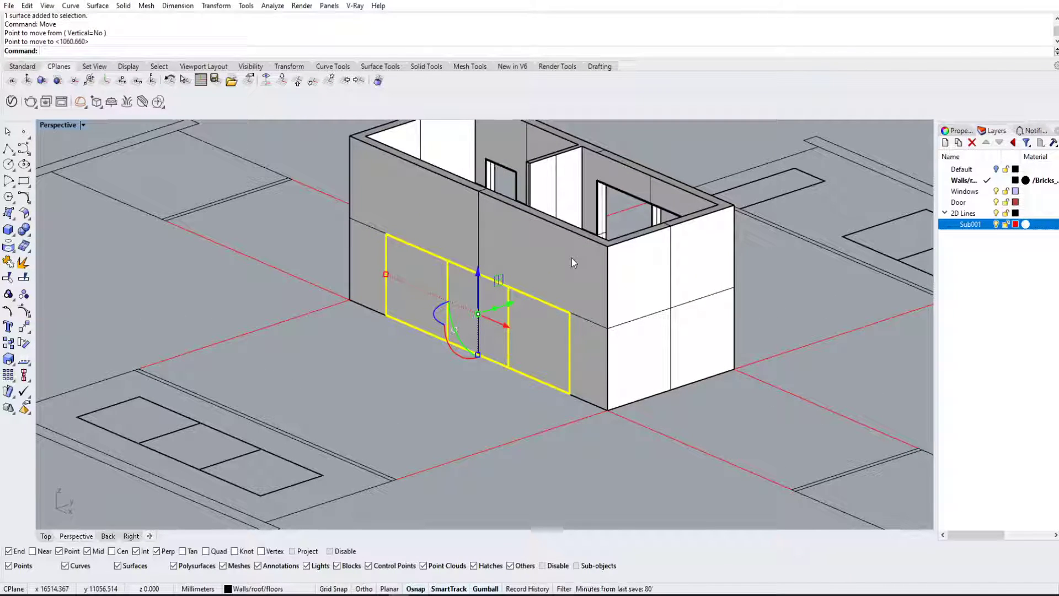
{"action": "left_click", "coordinate": [476, 272]}
{"action": "type", "text": "750"}
{"action": "key", "text": "Return"}
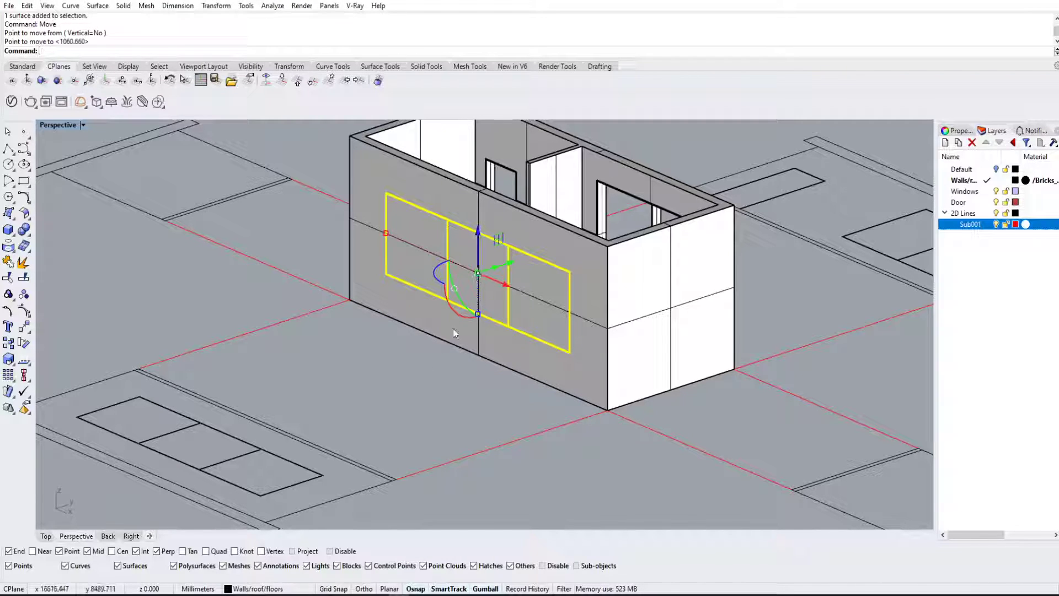
{"action": "left_click", "coordinate": [425, 385]}
Step: Extrude the three-pane frame 200 mm into the long wall's thickness
{"action": "scroll", "coordinate": [425, 385], "scroll_direction": "down", "scroll_amount": 6}
{"action": "right_click_drag", "start_coordinate": [501, 362], "coordinate": [415, 315]}
{"action": "scroll", "coordinate": [430, 318], "scroll_direction": "up", "scroll_amount": 8}
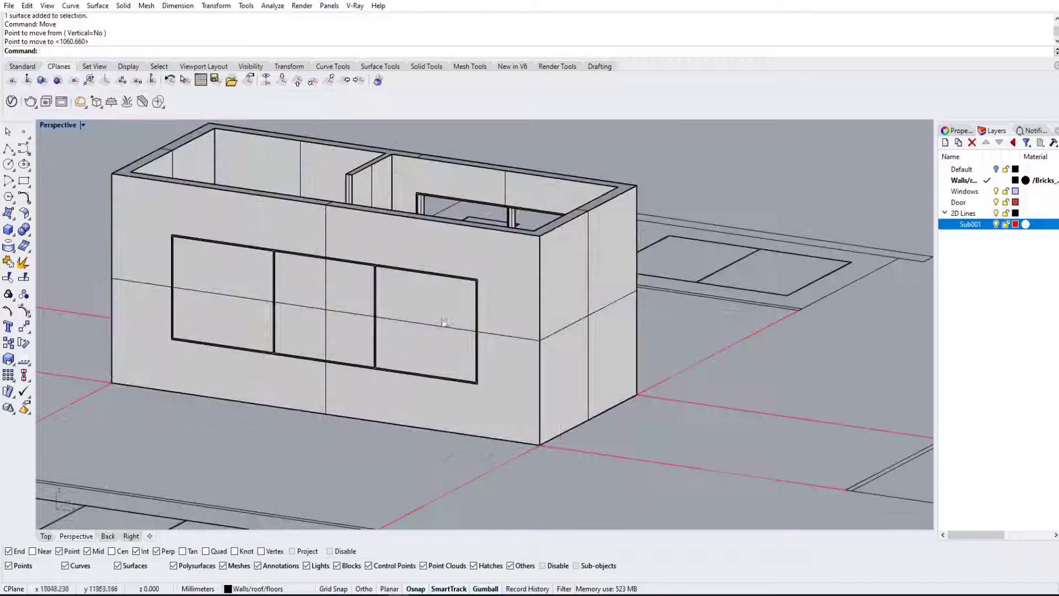
{"action": "left_click", "coordinate": [476, 301]}
{"action": "right_click_drag", "start_coordinate": [348, 285], "coordinate": [287, 318]}
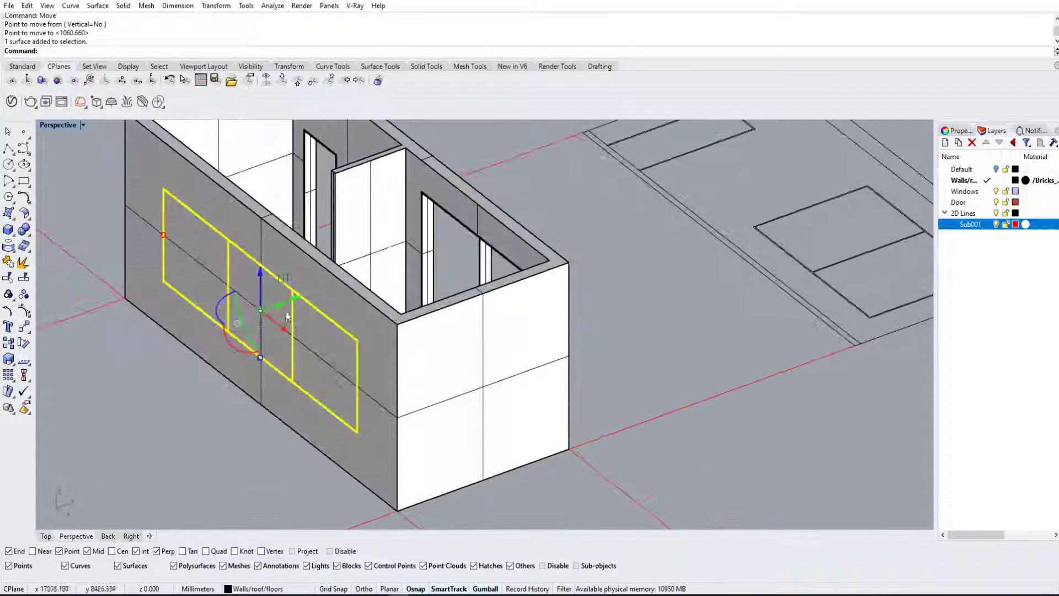
{"action": "left_click", "coordinate": [280, 307]}
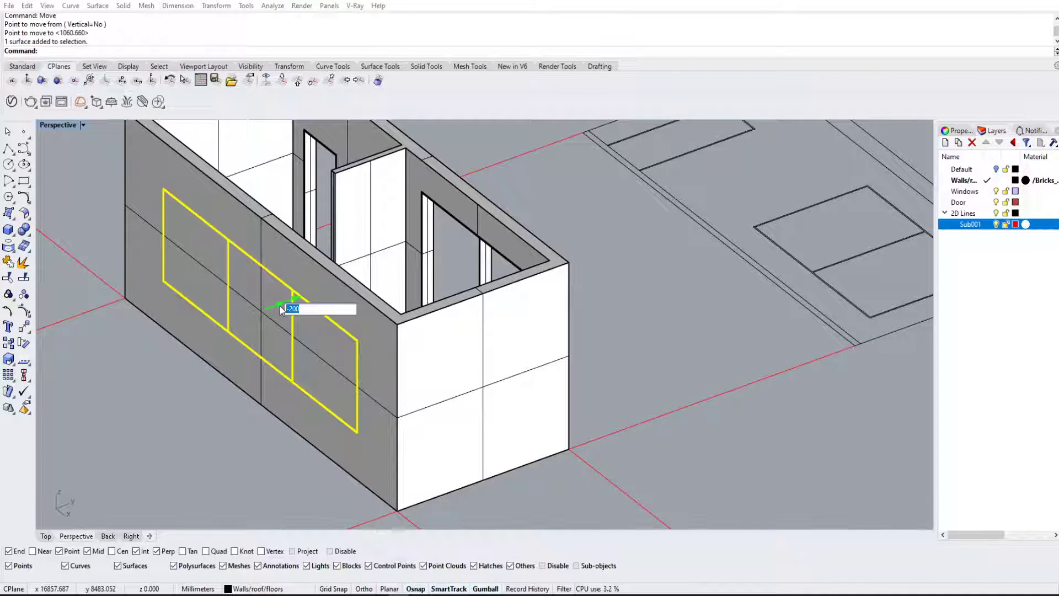
{"action": "type", "text": "200"}
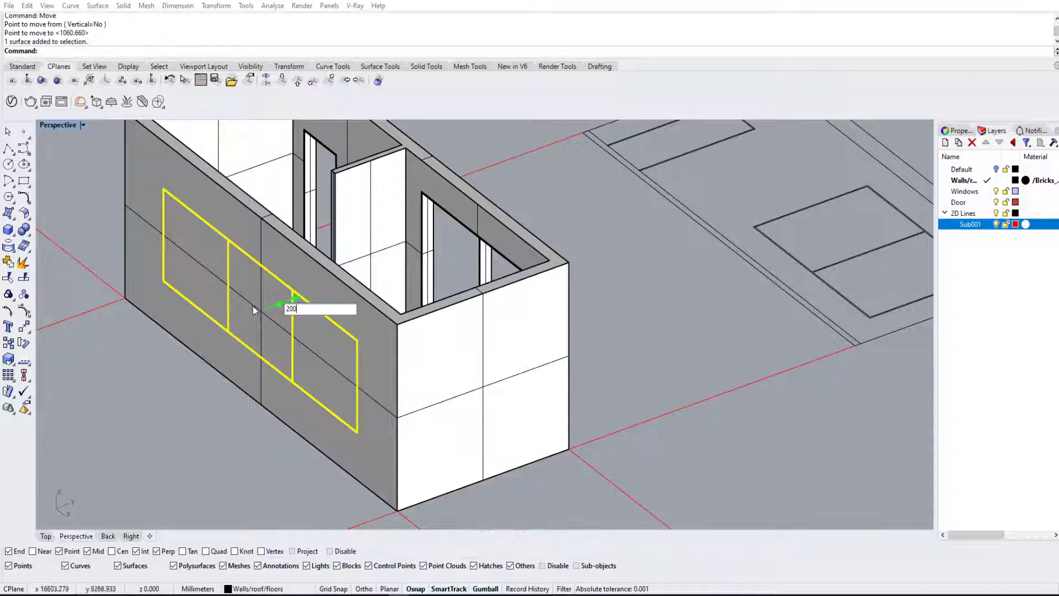
{"action": "key", "text": "Return"}
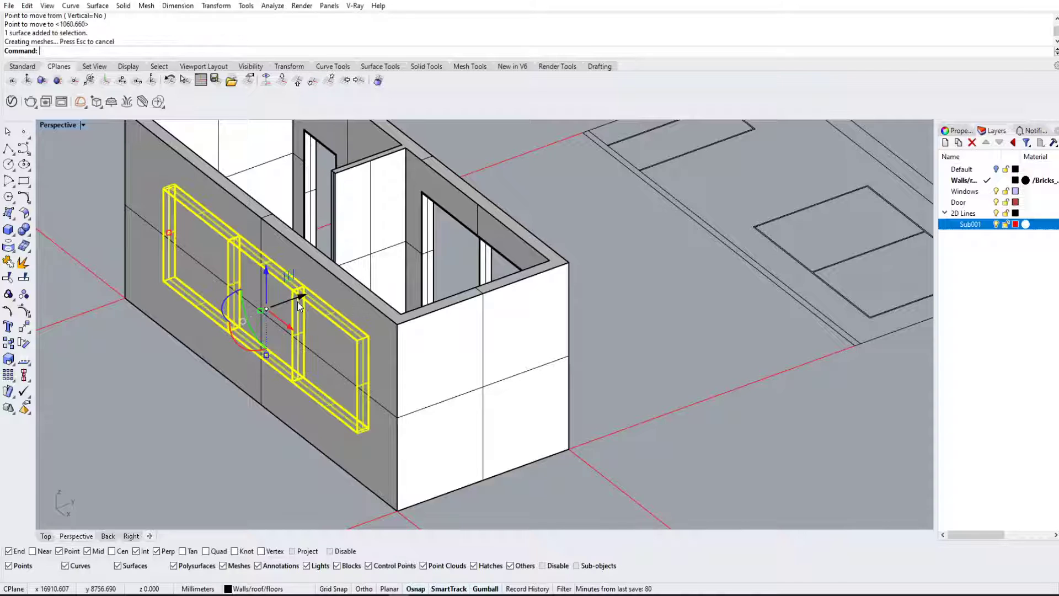
Step: Try to trim the end pane opening out of the long wall with the extruded three-pane frame, and undo the trim
{"action": "right_click_drag", "start_coordinate": [357, 335], "coordinate": [375, 360]}
{"action": "type", "text": "trim"}
{"action": "key", "text": "Return"}
{"action": "left_click", "coordinate": [375, 362]}
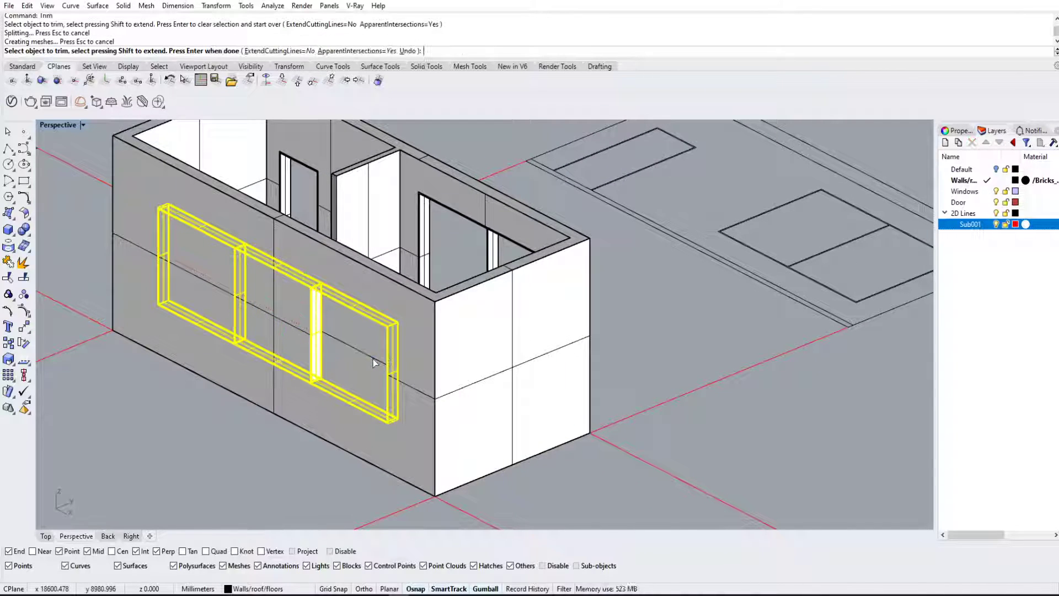
{"action": "left_click", "coordinate": [374, 353]}
{"action": "key", "text": "ctrl+z"}
{"action": "key", "text": "Return"}
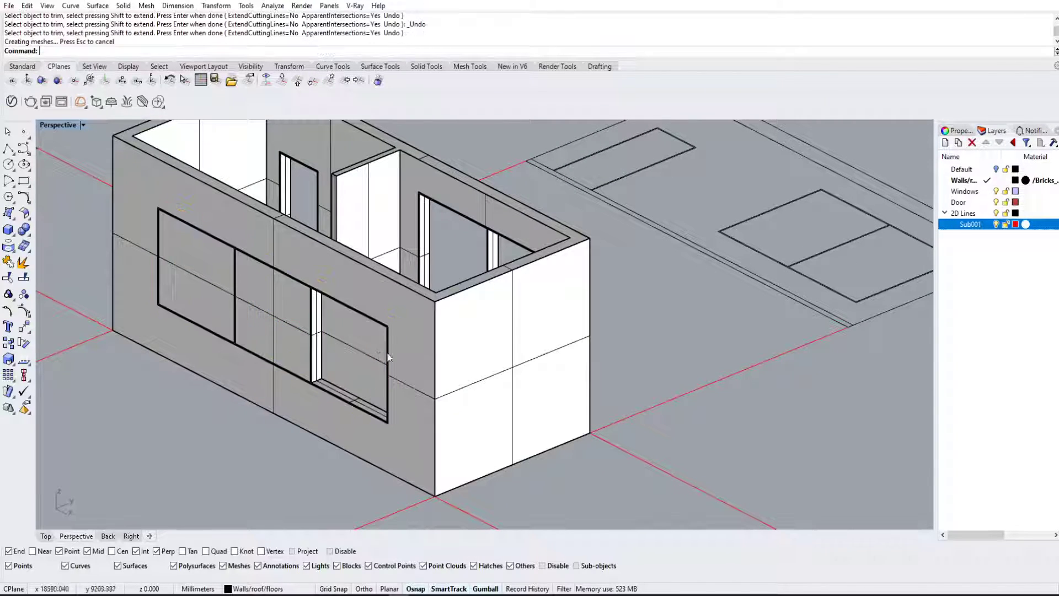
{"action": "left_click", "coordinate": [389, 348]}
{"action": "left_click", "coordinate": [388, 349]}
{"action": "key", "text": "ctrl+z"}
Step: Inspect how the extruded three-pane frame sits in the long wall from several sides
{"action": "scroll", "coordinate": [403, 397], "scroll_direction": "up", "scroll_amount": 5}
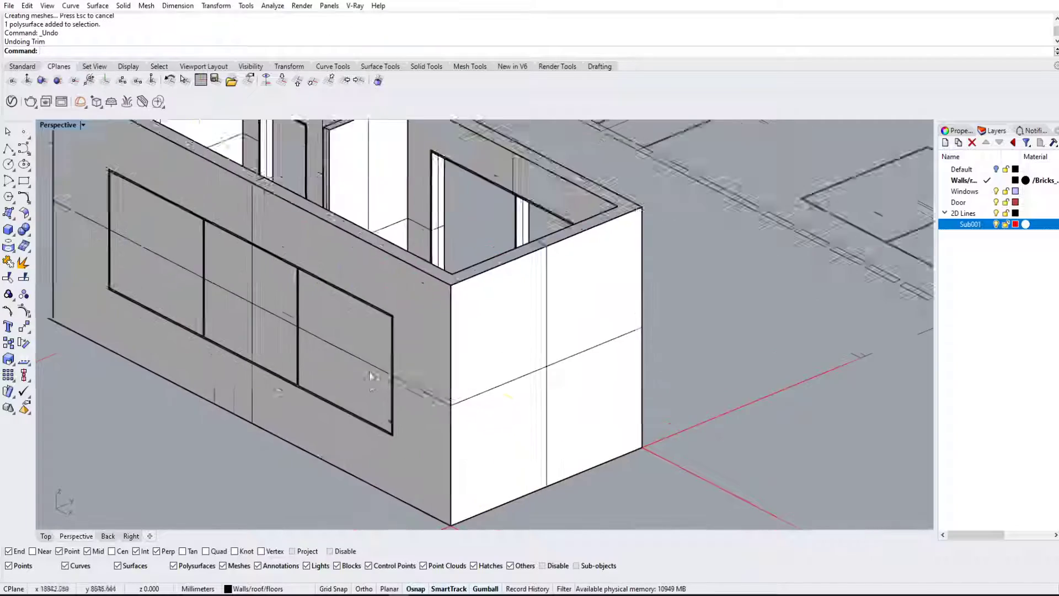
{"action": "left_click", "coordinate": [403, 398]}
{"action": "scroll", "coordinate": [469, 369], "scroll_direction": "down", "scroll_amount": 9}
{"action": "right_click_drag", "start_coordinate": [468, 358], "coordinate": [338, 377]}
{"action": "scroll", "coordinate": [441, 292], "scroll_direction": "down", "scroll_amount": 4}
{"action": "mouse_move", "coordinate": [435, 289]}
{"action": "right_mouse_down", "text": "shift"}
{"action": "mouse_move", "coordinate": [262, 343]}
{"action": "mouse_move", "coordinate": [425, 306]}
{"action": "right_mouse_up", "text": "shift"}
{"action": "left_click", "coordinate": [608, 247]}
{"action": "right_click_drag", "start_coordinate": [546, 425], "coordinate": [479, 393], "text": "shift"}
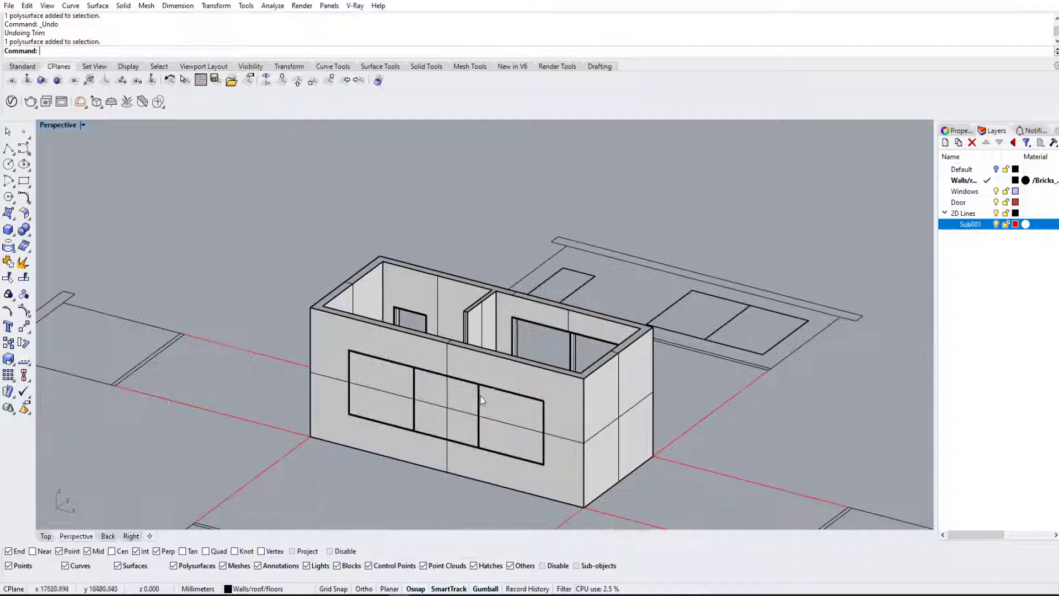
Step: Retry trimming the wall areas inside the three-pane frame, undo the cuts, and leave the Trim command
{"action": "left_click", "coordinate": [480, 418]}
{"action": "left_click", "coordinate": [510, 448]}
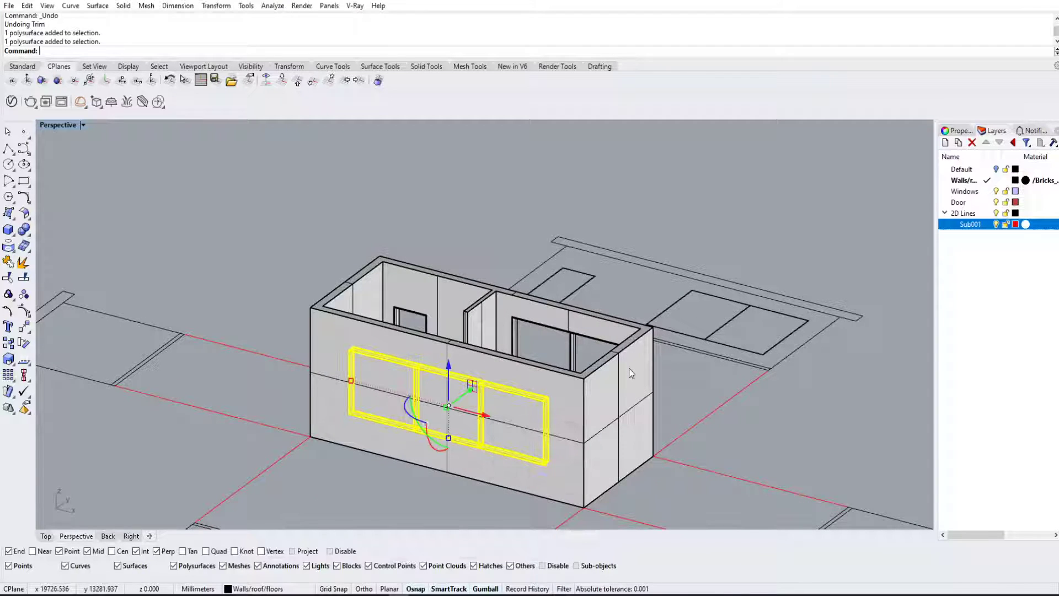
{"action": "right_click_drag", "start_coordinate": [623, 371], "coordinate": [591, 386]}
{"action": "type", "text": "trim"}
{"action": "key", "text": "Return"}
{"action": "left_click", "coordinate": [479, 408]}
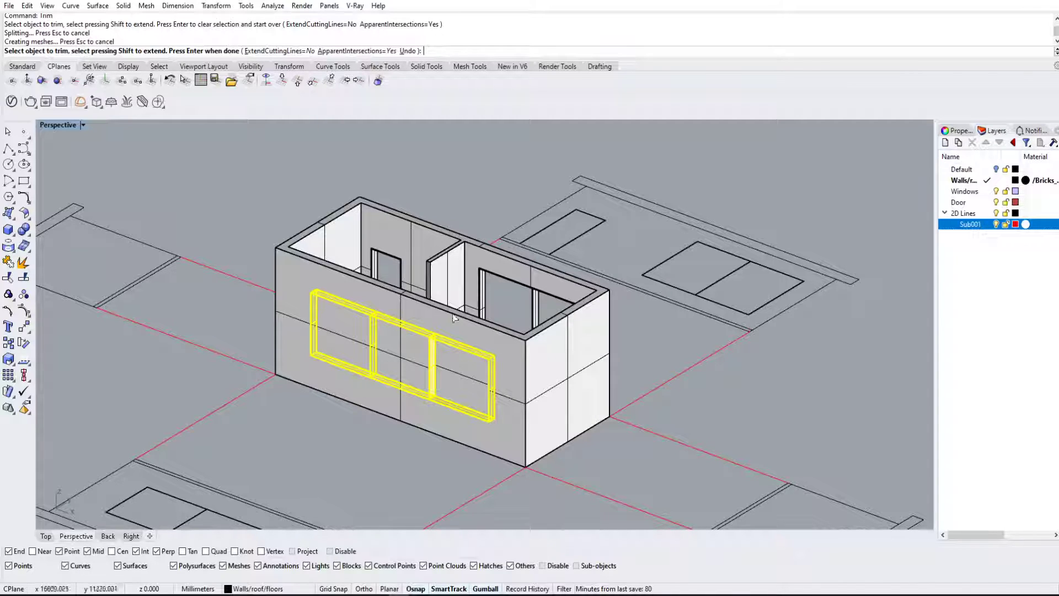
{"action": "left_click", "coordinate": [461, 382]}
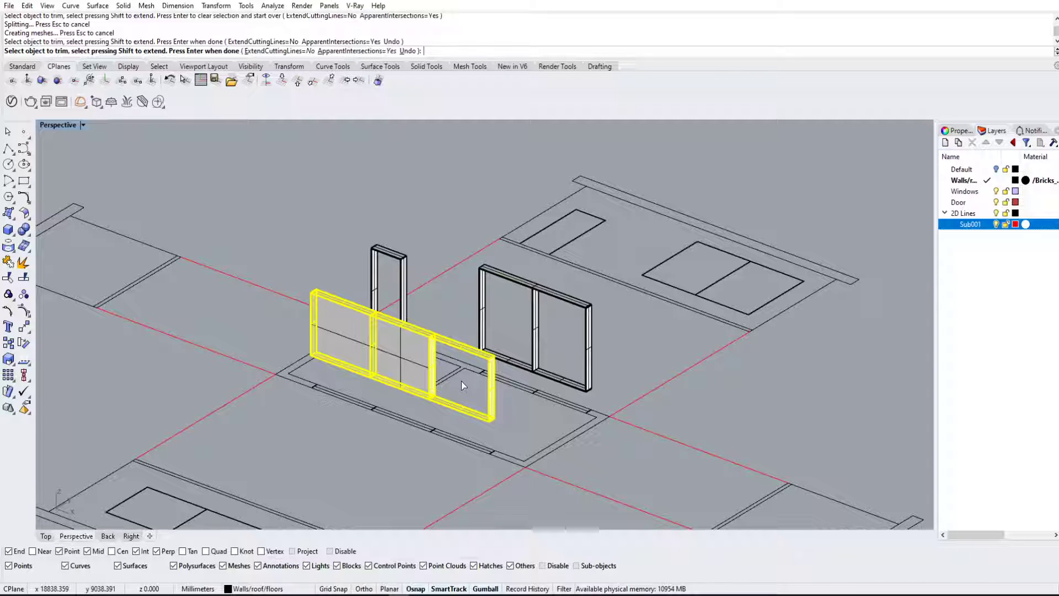
{"action": "key", "text": "ctrl+z"}
{"action": "key", "text": "ctrl+z"}
{"action": "key", "text": "Return"}
{"action": "key", "text": "Escape"}
Step: Examine the three-pane frame's depth against the inner and outer faces of the long wall
{"action": "right_click_drag", "start_coordinate": [508, 389], "coordinate": [359, 331]}
{"action": "scroll", "coordinate": [486, 210], "scroll_direction": "up", "scroll_amount": 8}
{"action": "scroll", "coordinate": [542, 160], "scroll_direction": "up", "scroll_amount": 4}
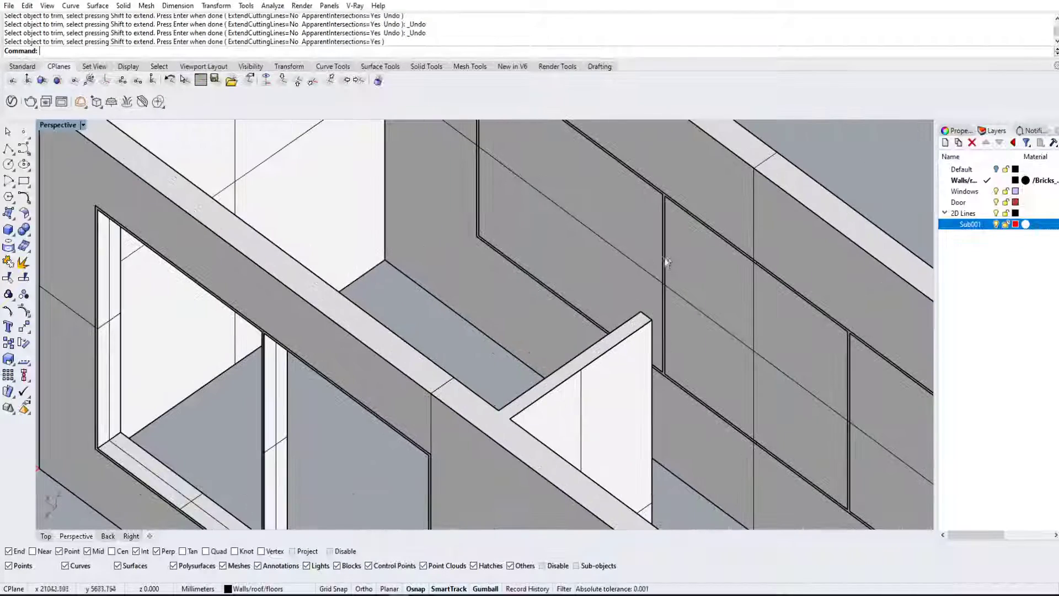
{"action": "left_click", "coordinate": [663, 243]}
{"action": "right_click_drag", "start_coordinate": [691, 263], "coordinate": [412, 346], "text": "shift"}
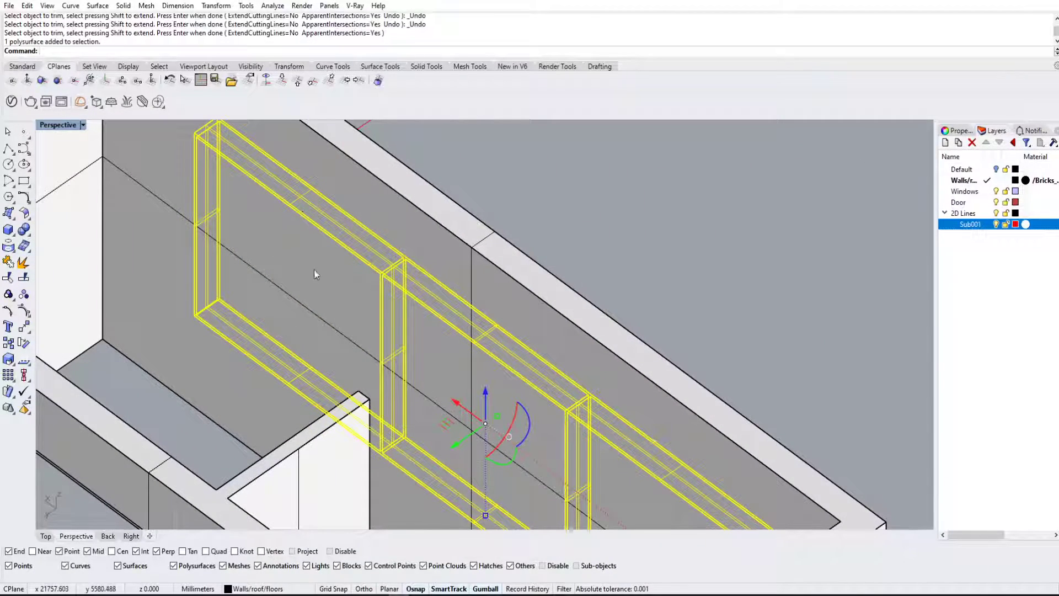
{"action": "left_click", "coordinate": [168, 200]}
{"action": "left_click", "coordinate": [245, 173]}
{"action": "left_click", "coordinate": [326, 212]}
{"action": "scroll", "coordinate": [326, 216], "scroll_direction": "down", "scroll_amount": 6}
{"action": "right_click_drag", "start_coordinate": [456, 245], "coordinate": [237, 253], "text": "shift"}
{"action": "left_click", "coordinate": [434, 275]}
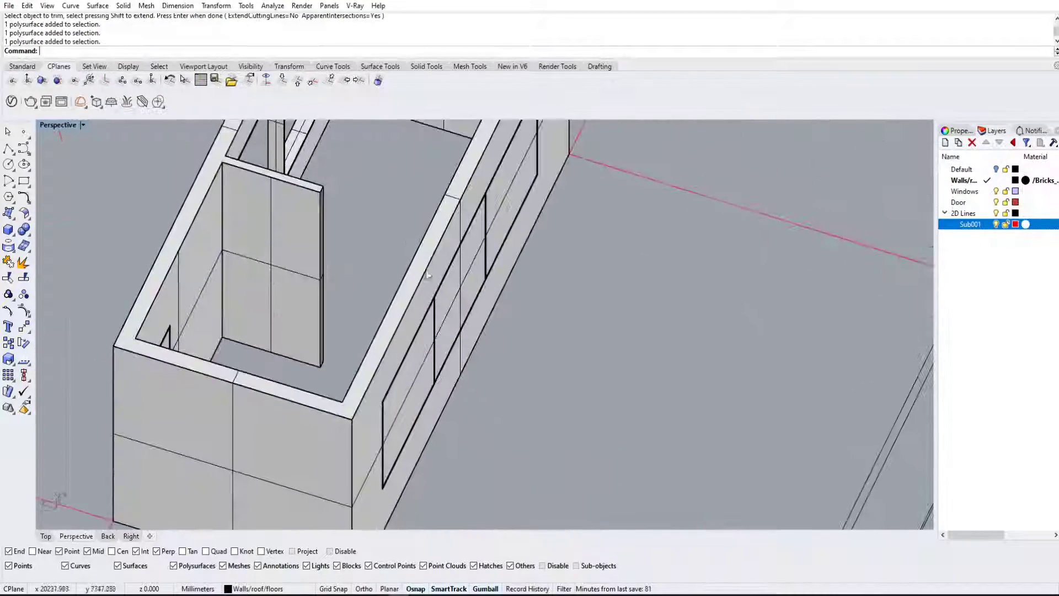
{"action": "right_click_drag", "start_coordinate": [682, 203], "coordinate": [378, 283], "text": "shift"}
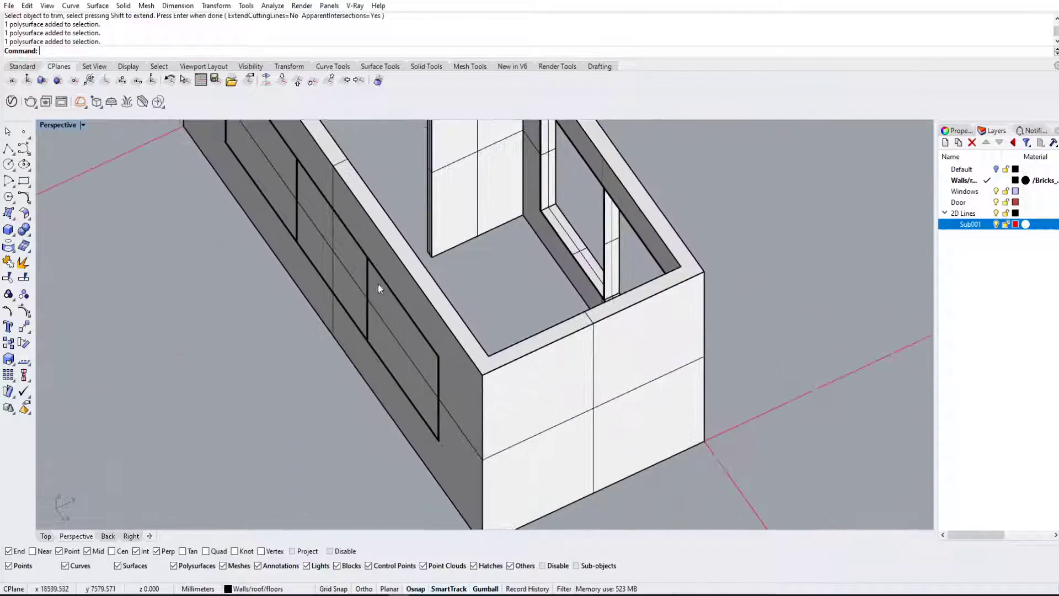
Step: Select the extruded three-pane frame rather than the wall polysurface where their edges overlap
{"action": "scroll", "coordinate": [419, 331], "scroll_direction": "up", "scroll_amount": 6}
{"action": "left_click", "coordinate": [443, 336]}
{"action": "left_click", "coordinate": [466, 367]}
{"action": "left_click", "coordinate": [443, 346]}
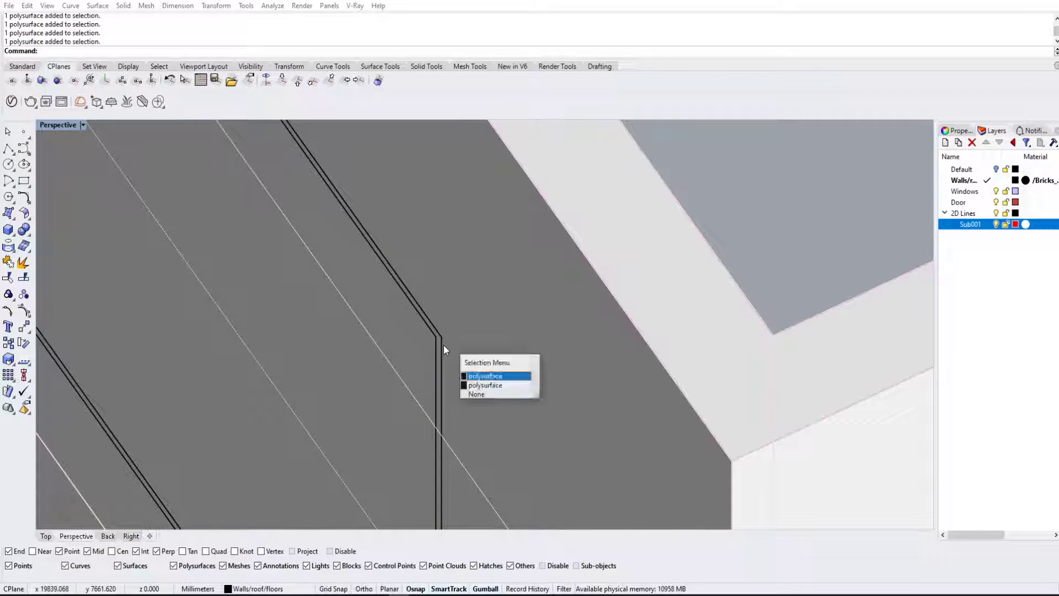
{"action": "left_click", "coordinate": [476, 385]}
{"action": "scroll", "coordinate": [476, 386], "scroll_direction": "down", "scroll_amount": 8}
{"action": "left_click", "coordinate": [601, 261]}
{"action": "right_click_drag", "start_coordinate": [601, 261], "coordinate": [541, 257], "text": "shift"}
{"action": "scroll", "coordinate": [531, 294], "scroll_direction": "down", "scroll_amount": 6}
{"action": "right_click_drag", "start_coordinate": [530, 297], "coordinate": [543, 325]}
{"action": "scroll", "coordinate": [445, 326], "scroll_direction": "up", "scroll_amount": 4}
{"action": "scroll", "coordinate": [445, 324], "scroll_direction": "up", "scroll_amount": 4}
{"action": "left_click", "coordinate": [495, 327]}
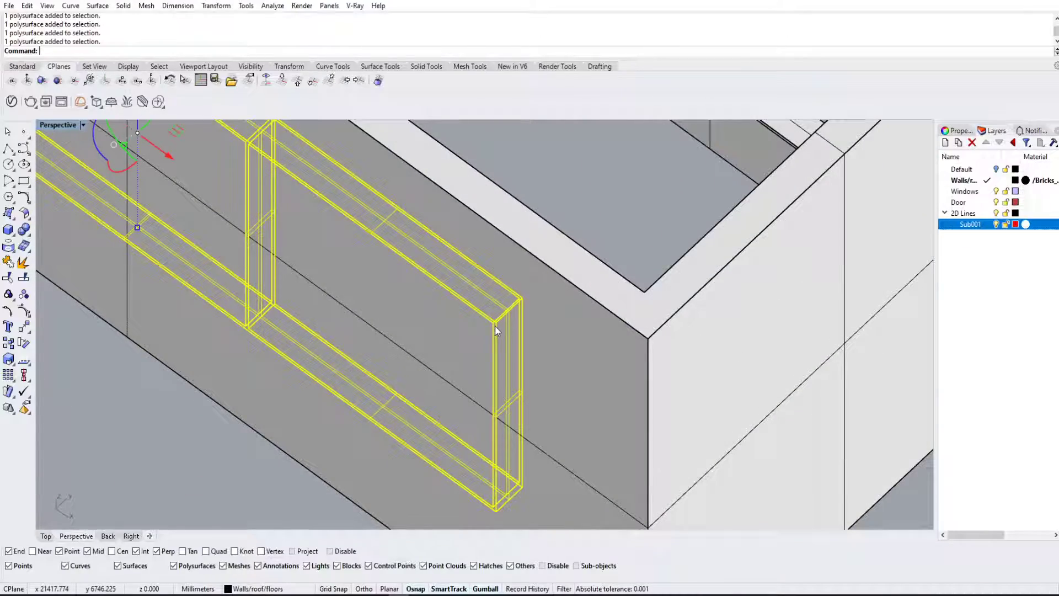
Step: Deepen the three-pane frame with Scale1D across the wall thickness, stretching it from its outer corner past the wall's inner face
{"action": "right_click_drag", "start_coordinate": [471, 320], "coordinate": [544, 314]}
{"action": "type", "text": "Scale1f"}
{"action": "key", "text": "Return"}
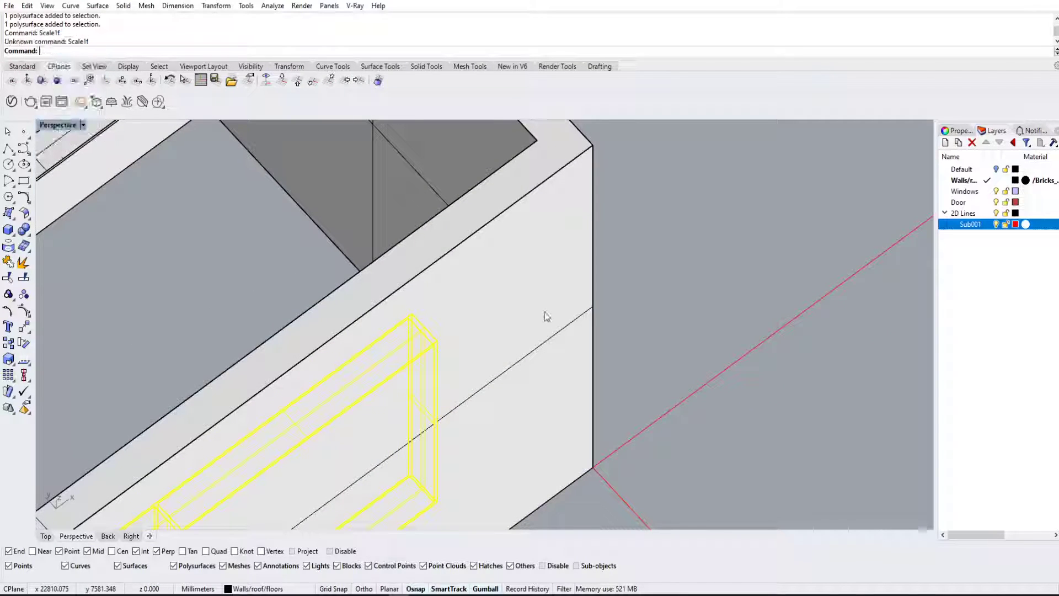
{"action": "key", "text": "Return"}
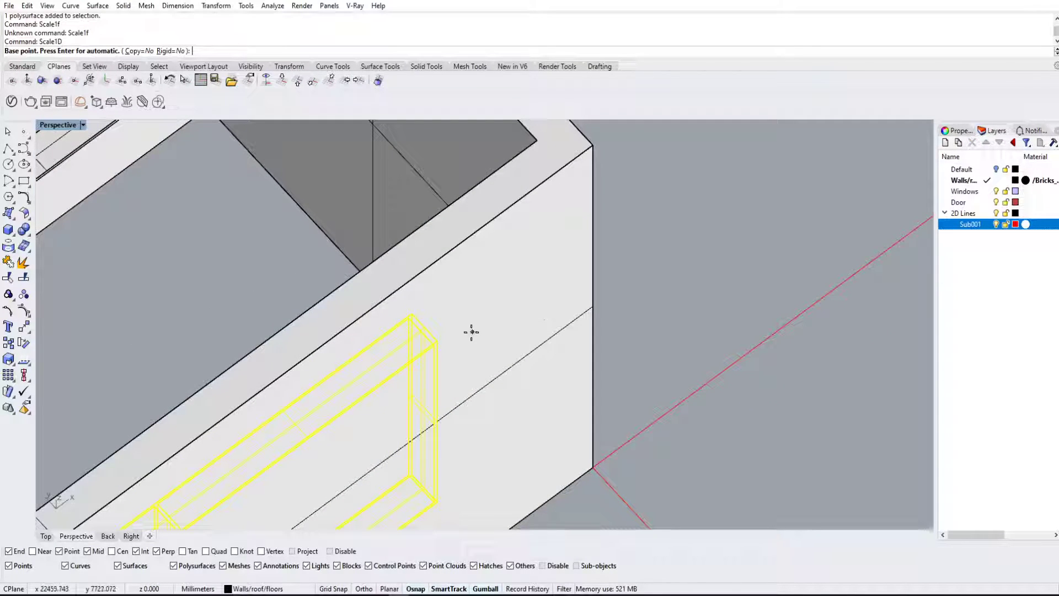
{"action": "left_click", "coordinate": [438, 338]}
{"action": "left_click", "coordinate": [415, 311]}
{"action": "right_click_drag", "start_coordinate": [414, 311], "coordinate": [190, 309]}
{"action": "scroll", "coordinate": [660, 288], "scroll_direction": "down", "scroll_amount": 2}
{"action": "right_click_drag", "start_coordinate": [660, 288], "coordinate": [534, 327], "text": "shift"}
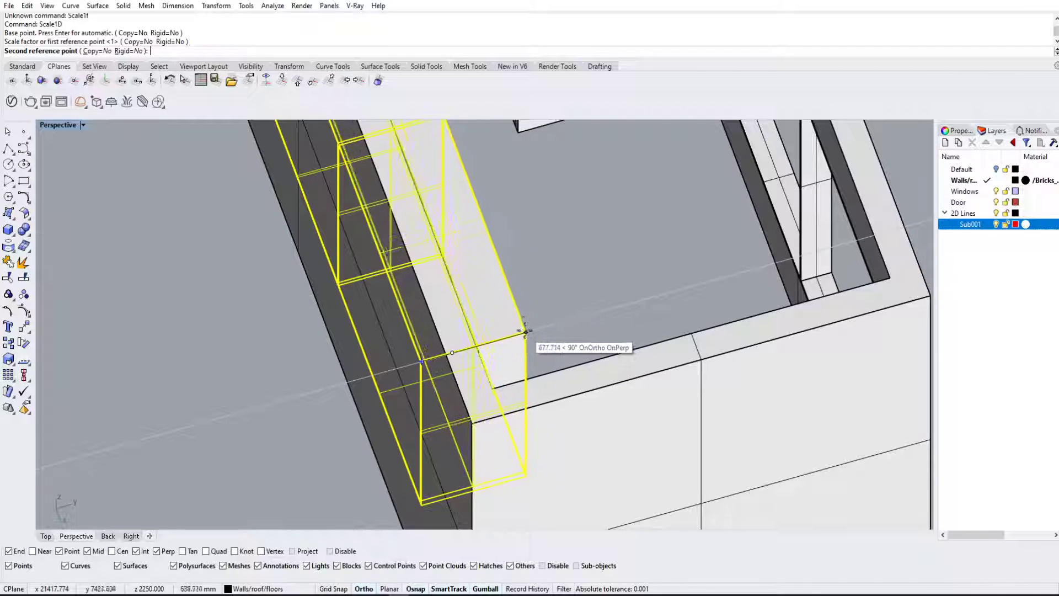
{"action": "right_click_drag", "start_coordinate": [524, 330], "coordinate": [484, 315]}
{"action": "left_click", "coordinate": [485, 315]}
{"action": "right_click_drag", "start_coordinate": [485, 243], "coordinate": [459, 297]}
{"action": "key", "text": "Escape"}
{"action": "left_click", "coordinate": [468, 313]}
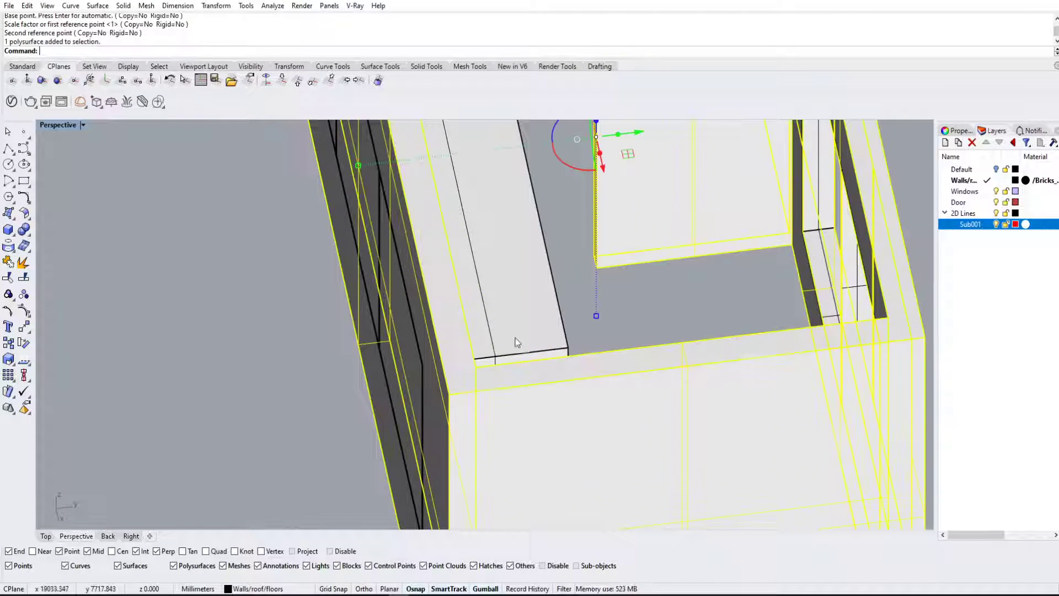
Step: Trim the outer and inner wall faces inside the end pane nearest the house corner, using the deepened three-pane frame as cutter
{"action": "scroll", "coordinate": [515, 341], "scroll_direction": "down", "scroll_amount": 8}
{"action": "right_click_drag", "start_coordinate": [555, 327], "coordinate": [482, 351], "text": "shift"}
{"action": "left_click", "coordinate": [638, 305]}
{"action": "right_click_drag", "start_coordinate": [361, 436], "coordinate": [494, 407]}
{"action": "left_click", "coordinate": [451, 334]}
{"action": "type", "text": "trim"}
{"action": "key", "text": "Return"}
{"action": "left_click", "coordinate": [453, 399]}
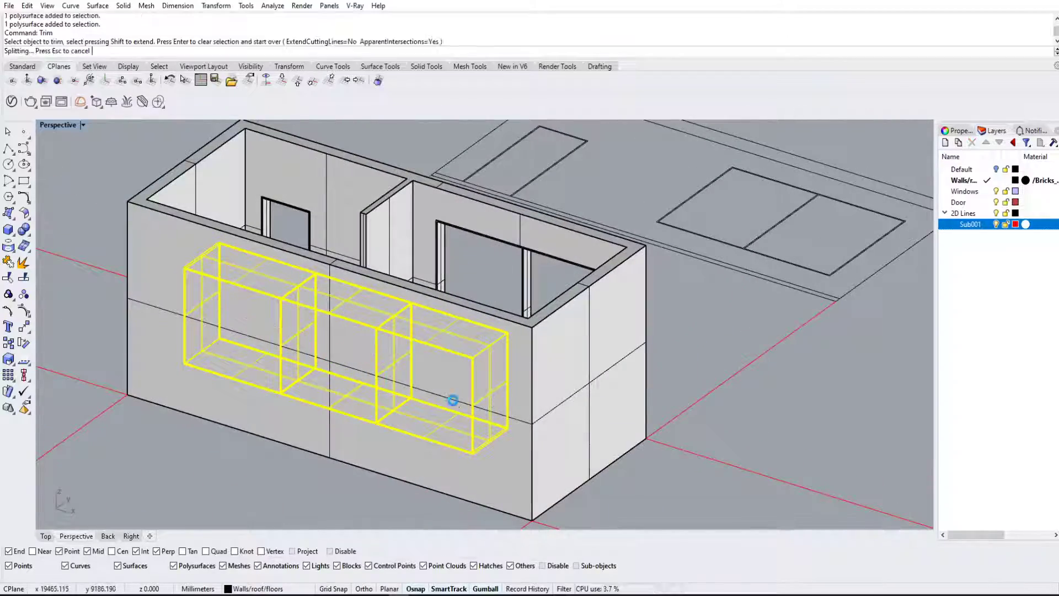
{"action": "left_click", "coordinate": [461, 395]}
Step: Trim the outer and inner wall faces inside the frame's remaining two panes and finish the Trim command
{"action": "right_click_drag", "start_coordinate": [428, 390], "coordinate": [424, 413]}
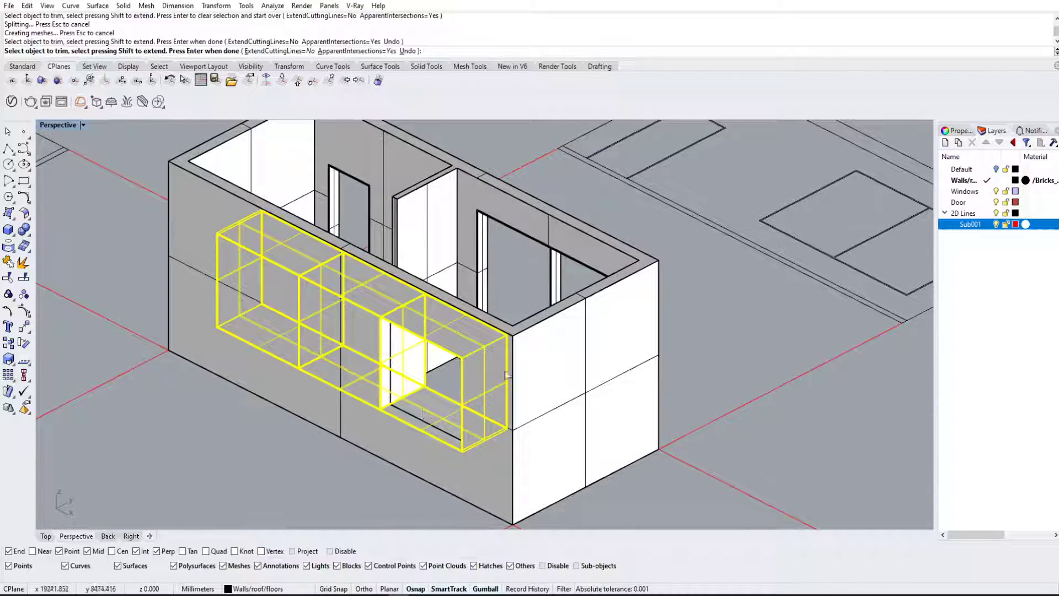
{"action": "right_click_drag", "start_coordinate": [442, 365], "coordinate": [607, 357]}
{"action": "left_click", "coordinate": [368, 412]}
{"action": "left_click", "coordinate": [361, 421]}
{"action": "right_click_drag", "start_coordinate": [361, 422], "coordinate": [564, 370], "text": "shift"}
{"action": "left_click", "coordinate": [463, 391]}
{"action": "left_click", "coordinate": [450, 375]}
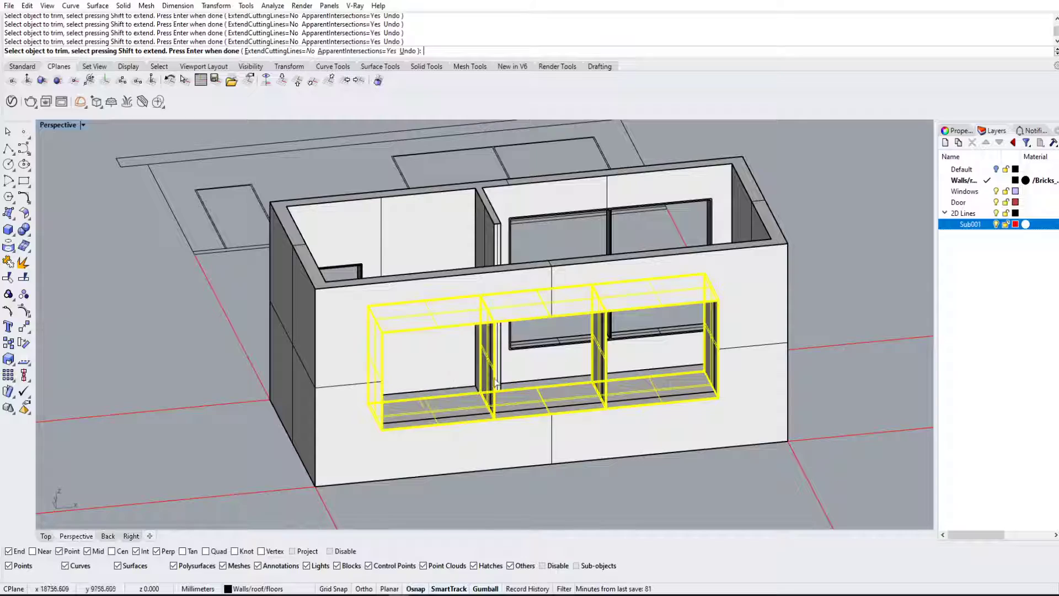
{"action": "key", "text": "Return"}
Step: Scale the three-pane frame with Scale1D from its outer corner to make it shallow across the wall thickness
{"action": "scroll", "coordinate": [616, 387], "scroll_direction": "down", "scroll_amount": 4}
{"action": "right_click_drag", "start_coordinate": [724, 389], "coordinate": [425, 408]}
{"action": "scroll", "coordinate": [342, 363], "scroll_direction": "up", "scroll_amount": 8}
{"action": "left_click", "coordinate": [340, 362]}
{"action": "scroll", "coordinate": [340, 363], "scroll_direction": "down", "scroll_amount": 5}
{"action": "right_click_drag", "start_coordinate": [340, 362], "coordinate": [625, 357]}
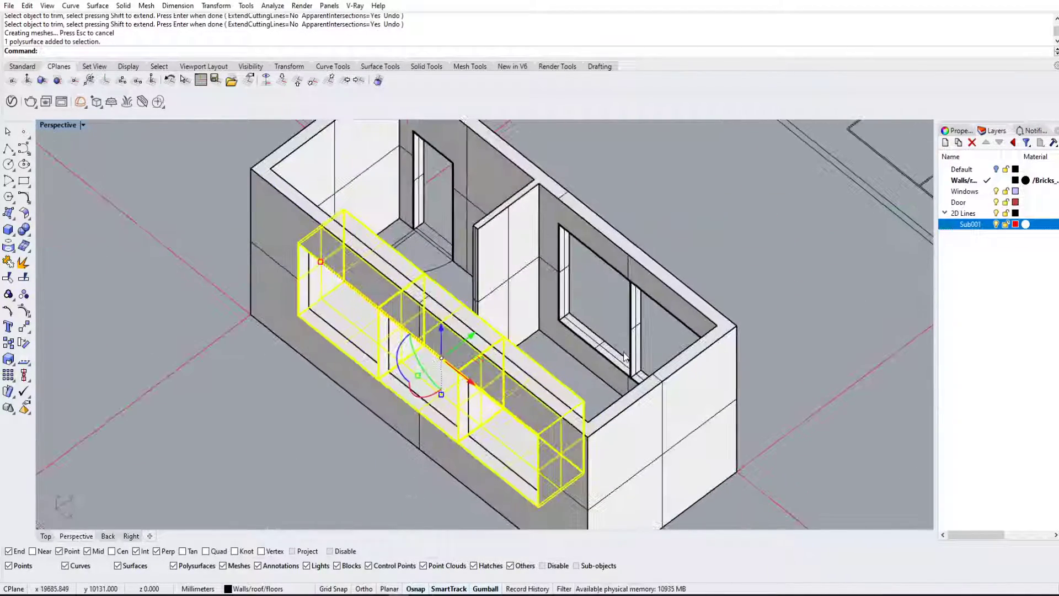
{"action": "type", "text": "Scale1D"}
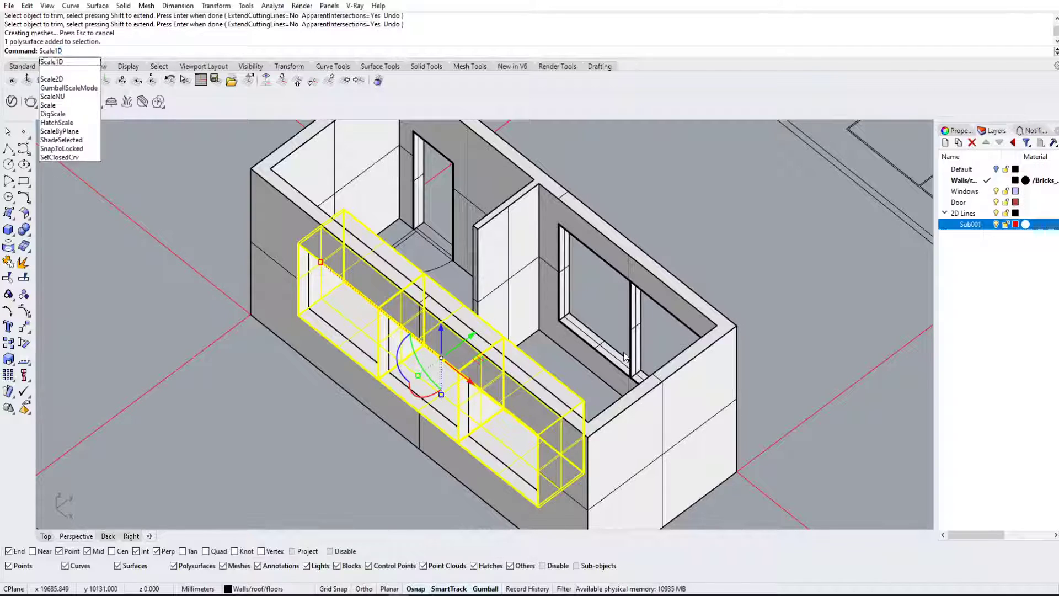
{"action": "key", "text": "Return"}
{"action": "right_click_drag", "start_coordinate": [623, 357], "coordinate": [690, 339]}
{"action": "scroll", "coordinate": [678, 371], "scroll_direction": "up", "scroll_amount": 10}
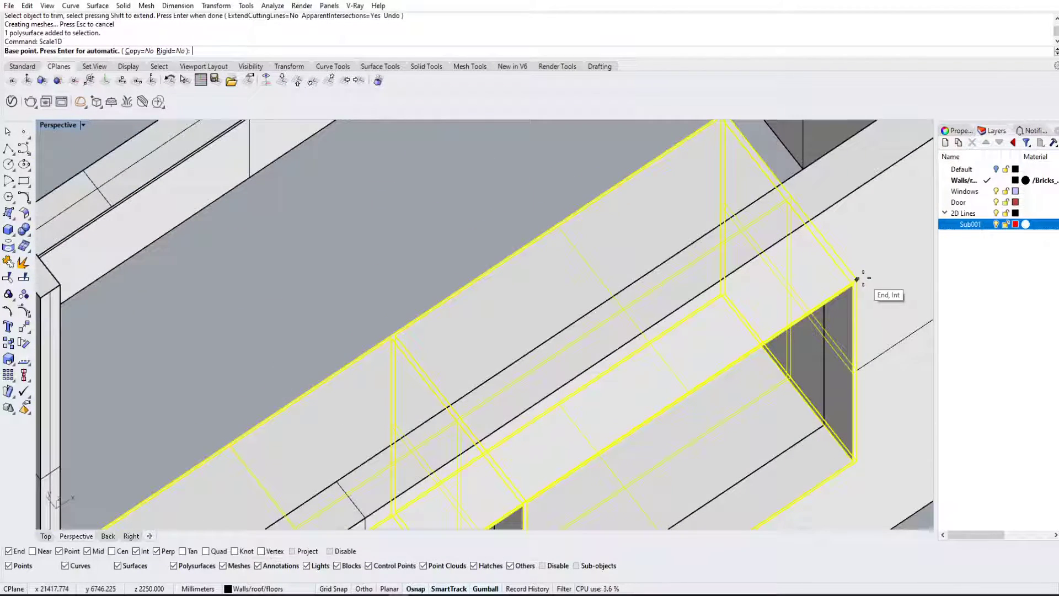
{"action": "left_click", "coordinate": [856, 279]}
{"action": "right_click_drag", "start_coordinate": [857, 280], "coordinate": [690, 289]}
{"action": "left_click", "coordinate": [507, 408]}
{"action": "scroll", "coordinate": [587, 347], "scroll_direction": "down", "scroll_amount": 5}
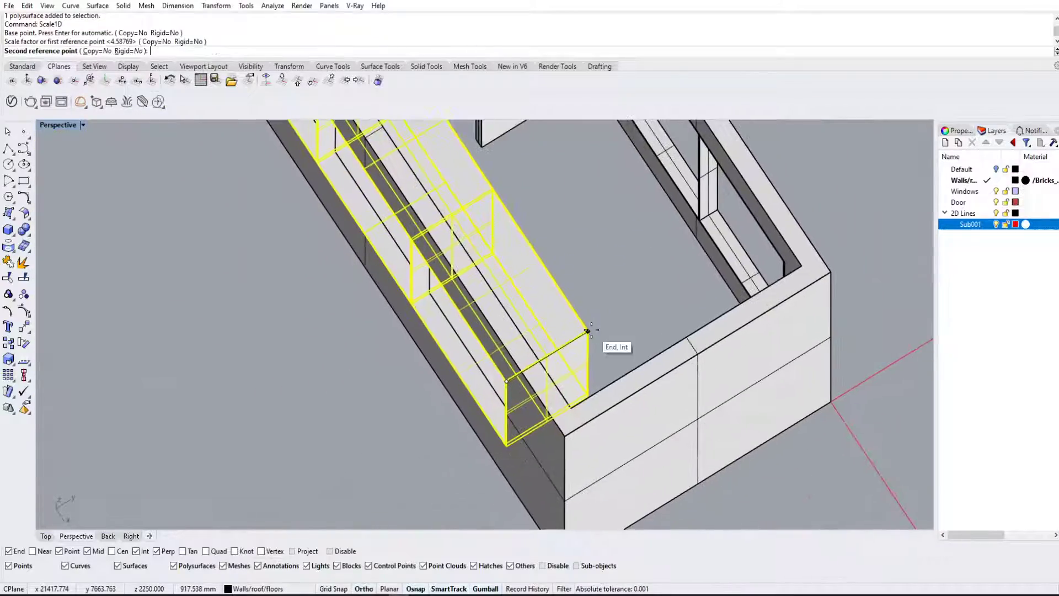
{"action": "scroll", "coordinate": [548, 349], "scroll_direction": "up", "scroll_amount": 4}
{"action": "right_click_drag", "start_coordinate": [485, 348], "coordinate": [364, 292]}
{"action": "right_click_drag", "start_coordinate": [300, 207], "coordinate": [425, 348], "text": "shift"}
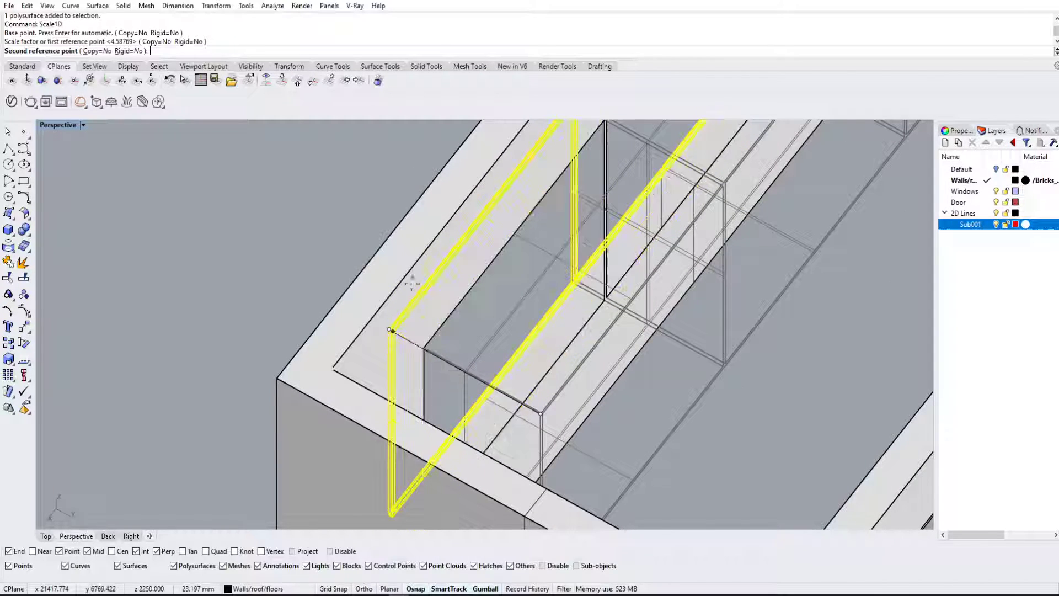
{"action": "left_click", "coordinate": [332, 372]}
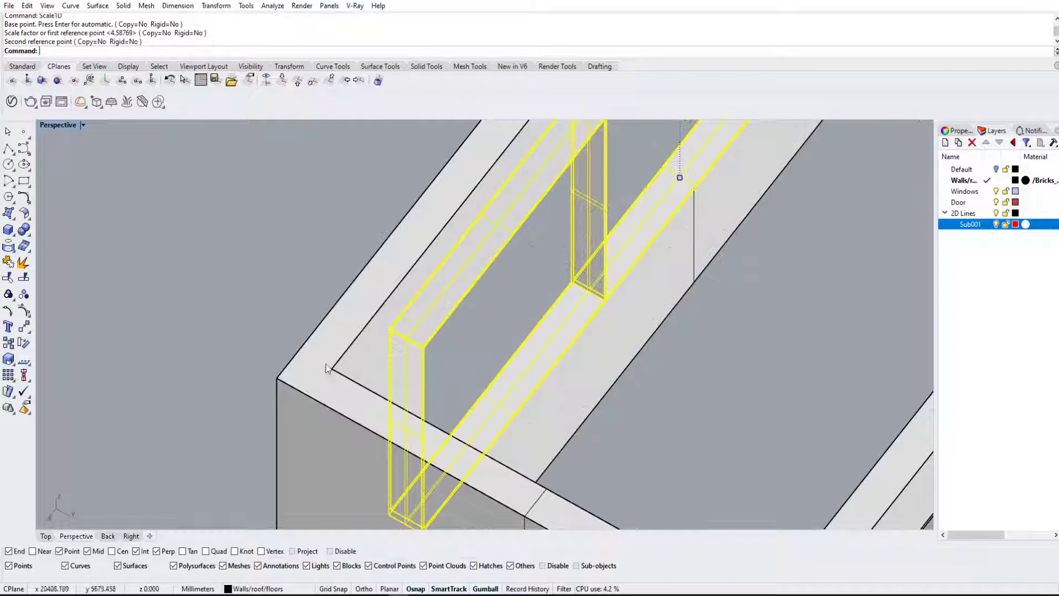
Step: Examine the resized three-pane frame in its opening and the house from both long sides
{"action": "left_click", "coordinate": [508, 336]}
{"action": "scroll", "coordinate": [509, 337], "scroll_direction": "down", "scroll_amount": 6}
{"action": "right_click_drag", "start_coordinate": [435, 362], "coordinate": [443, 401]}
{"action": "scroll", "coordinate": [548, 347], "scroll_direction": "up", "scroll_amount": 10}
{"action": "left_click", "coordinate": [610, 368]}
{"action": "scroll", "coordinate": [443, 402], "scroll_direction": "down", "scroll_amount": 12}
{"action": "left_click", "coordinate": [533, 298]}
{"action": "scroll", "coordinate": [533, 300], "scroll_direction": "down", "scroll_amount": 4}
{"action": "right_click_drag", "start_coordinate": [431, 342], "coordinate": [822, 303]}
{"action": "right_click_drag", "start_coordinate": [515, 331], "coordinate": [622, 340]}
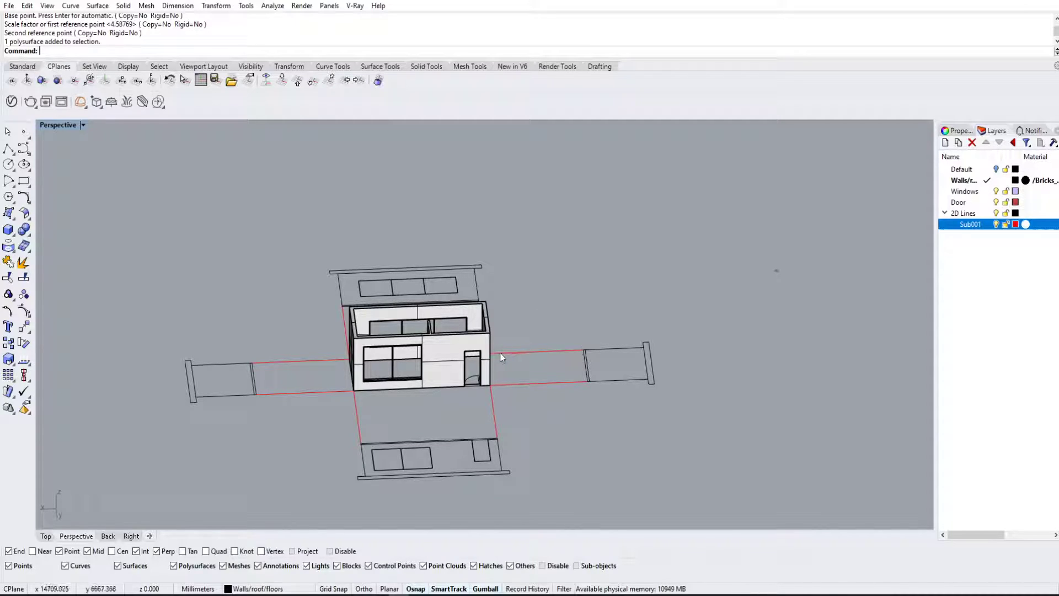
{"action": "right_click_drag", "start_coordinate": [399, 352], "coordinate": [665, 366]}
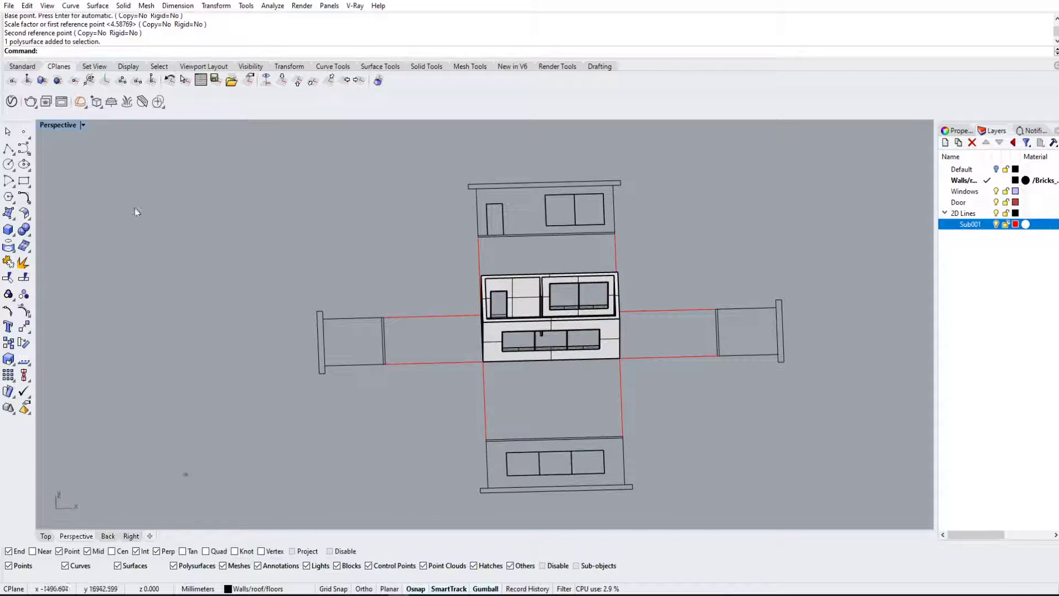
Step: Create a surface from corner points across the four outer top corners of the walls
{"action": "left_click", "coordinate": [8, 215]}
{"action": "scroll", "coordinate": [521, 276], "scroll_direction": "up", "scroll_amount": 8}
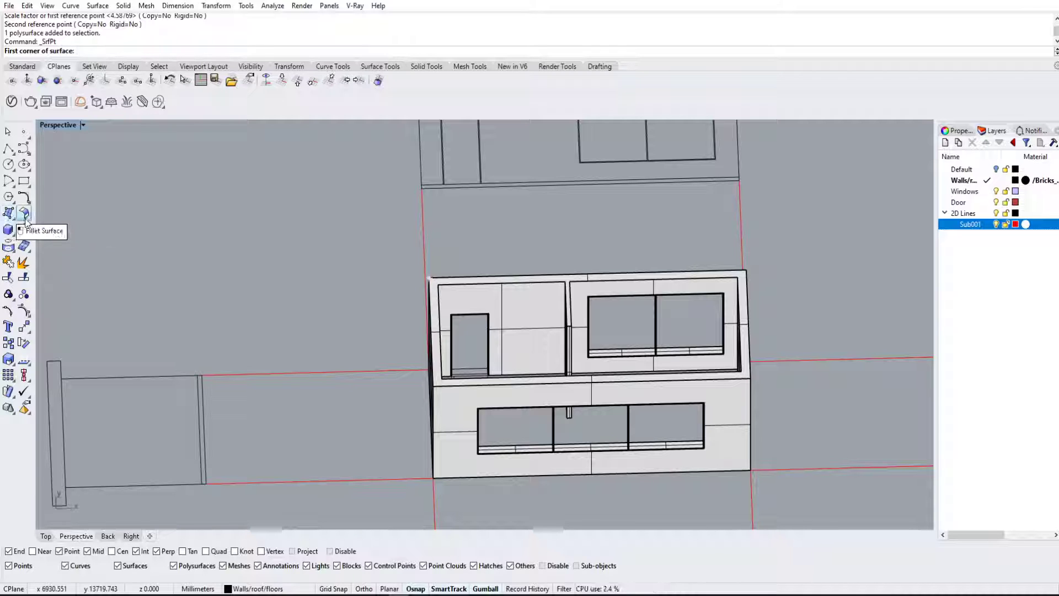
{"action": "right_click_drag", "start_coordinate": [617, 385], "coordinate": [766, 383]}
{"action": "scroll", "coordinate": [375, 373], "scroll_direction": "up", "scroll_amount": 4}
{"action": "right_click_drag", "start_coordinate": [489, 368], "coordinate": [356, 301]}
{"action": "left_click", "coordinate": [423, 313]}
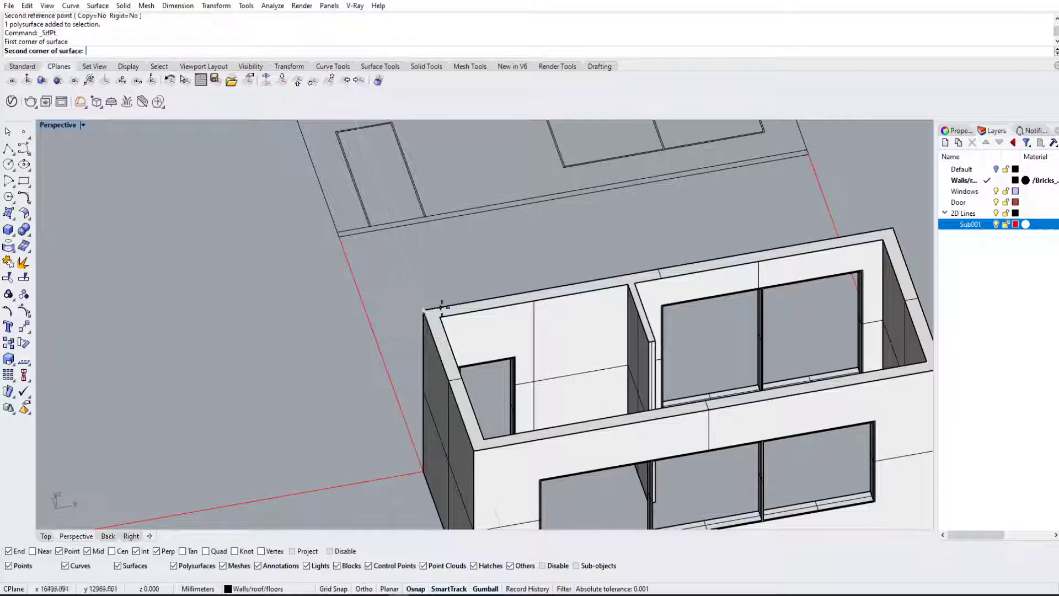
{"action": "scroll", "coordinate": [433, 311], "scroll_direction": "down", "scroll_amount": 5}
{"action": "scroll", "coordinate": [674, 258], "scroll_direction": "up", "scroll_amount": 3}
{"action": "left_click", "coordinate": [632, 281]}
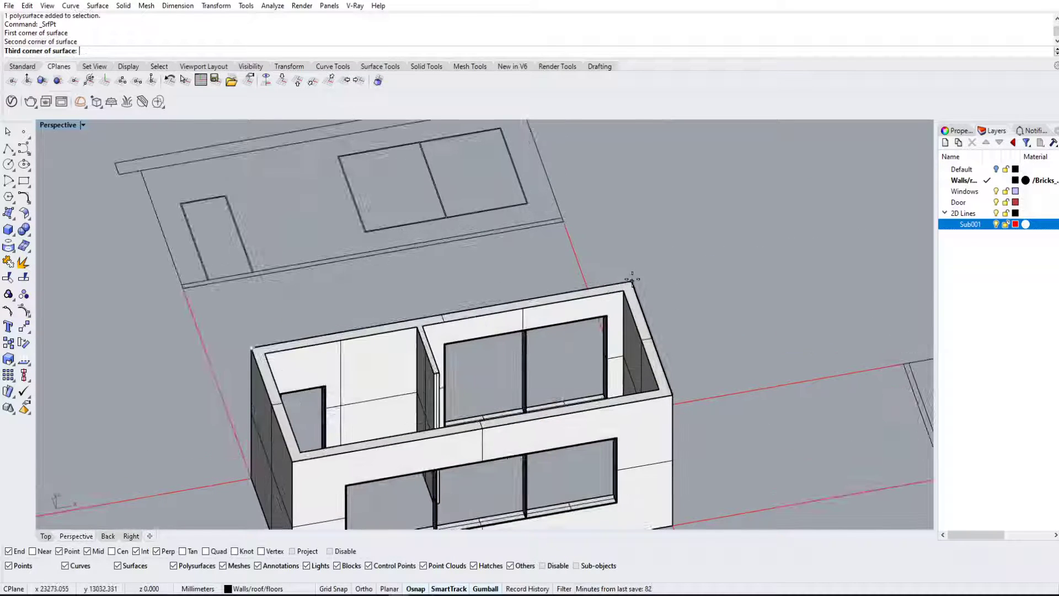
{"action": "left_click", "coordinate": [673, 390]}
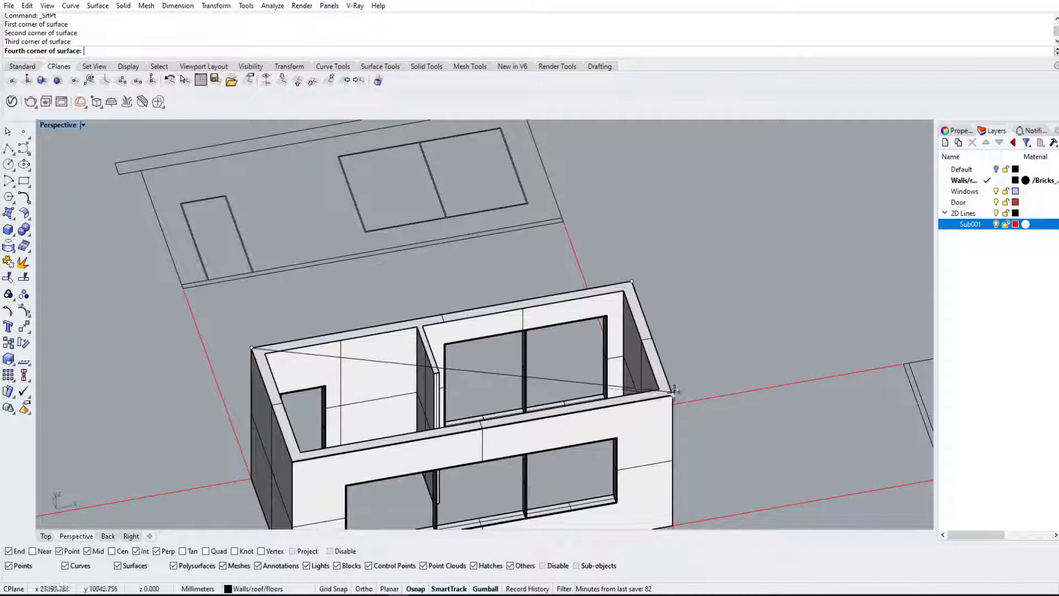
{"action": "left_click", "coordinate": [295, 459]}
Step: Move the new surface from a top wall corner down to the matching corner at the base of the house
{"action": "scroll", "coordinate": [588, 349], "scroll_direction": "down", "scroll_amount": 4}
{"action": "right_click_drag", "start_coordinate": [587, 349], "coordinate": [526, 363]}
{"action": "left_click", "coordinate": [493, 332]}
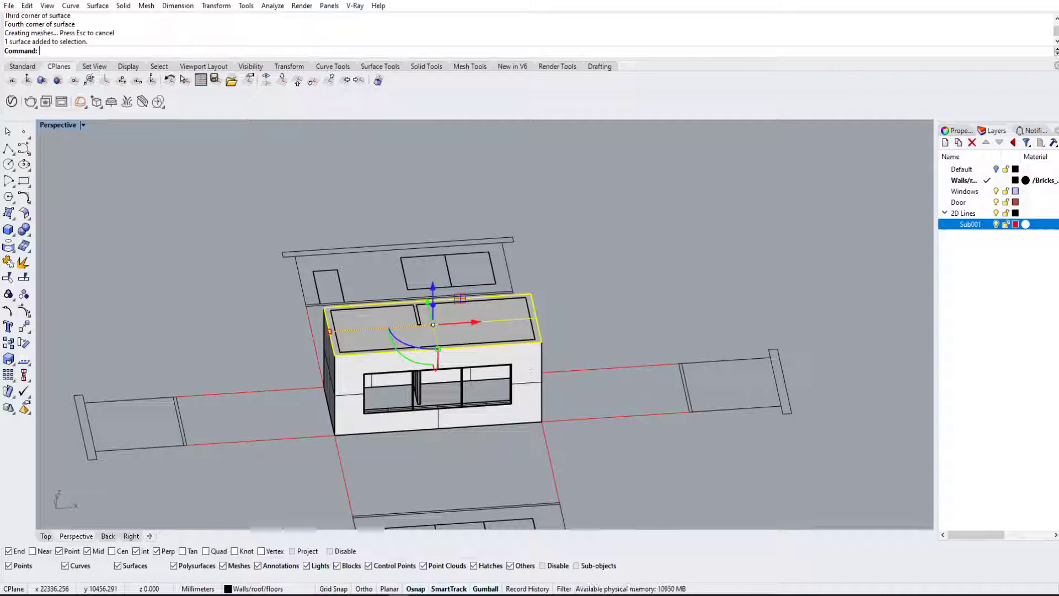
{"action": "type", "text": "Mov"}
{"action": "key", "text": "Return"}
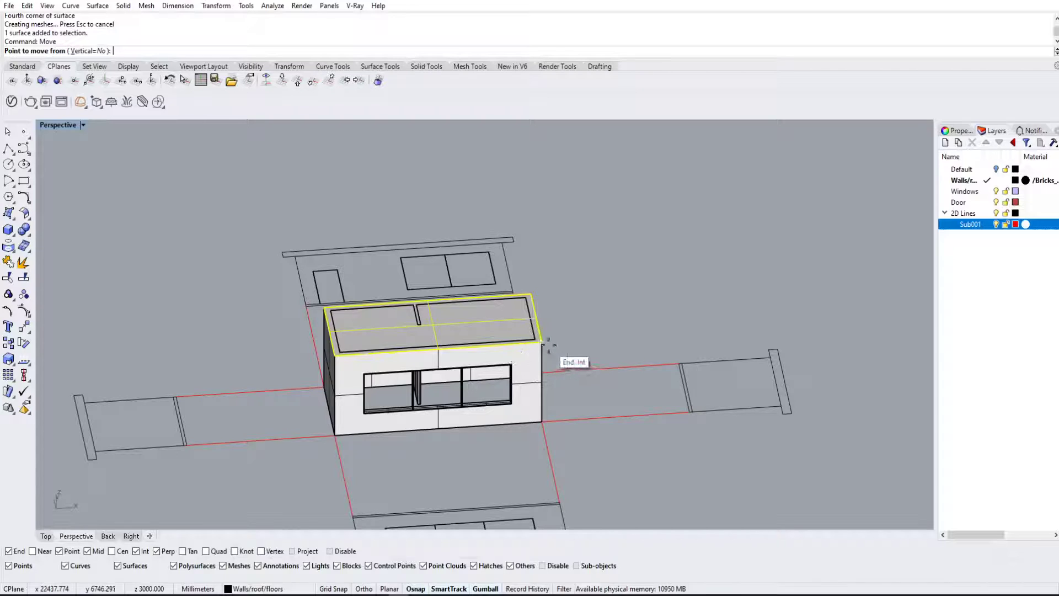
{"action": "left_click", "coordinate": [542, 345]}
{"action": "left_click", "coordinate": [542, 422]}
{"action": "scroll", "coordinate": [576, 457], "scroll_direction": "down", "scroll_amount": 4}
{"action": "right_click_drag", "start_coordinate": [577, 456], "coordinate": [730, 364]}
{"action": "scroll", "coordinate": [506, 402], "scroll_direction": "up", "scroll_amount": 8}
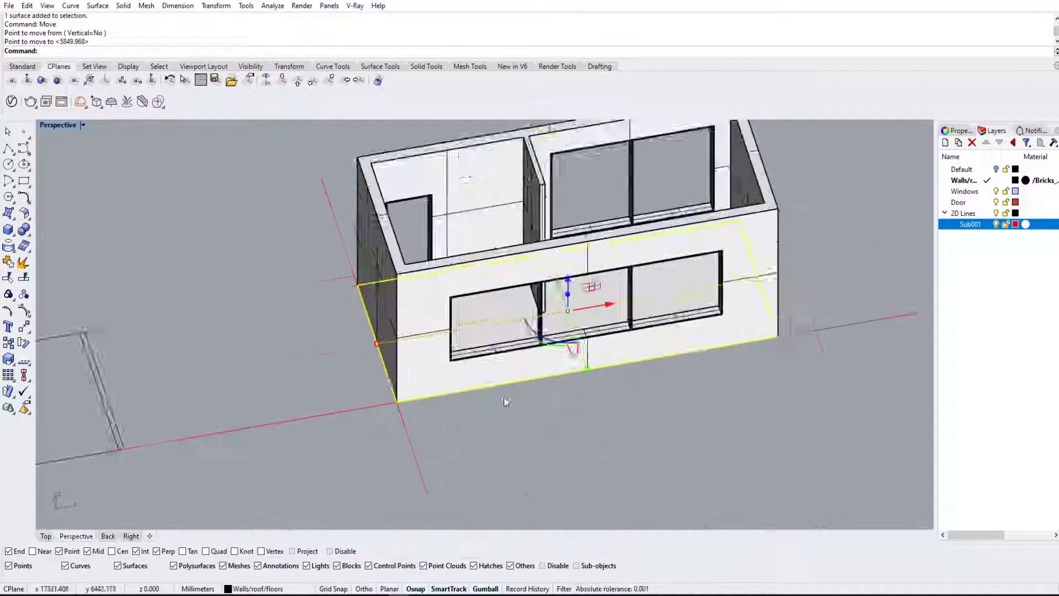
{"action": "right_click_drag", "start_coordinate": [505, 401], "coordinate": [719, 390]}
Step: Measure the thickness of the floor strip at the base of the door elevation in the Top view
{"action": "double_click", "coordinate": [53, 127]}
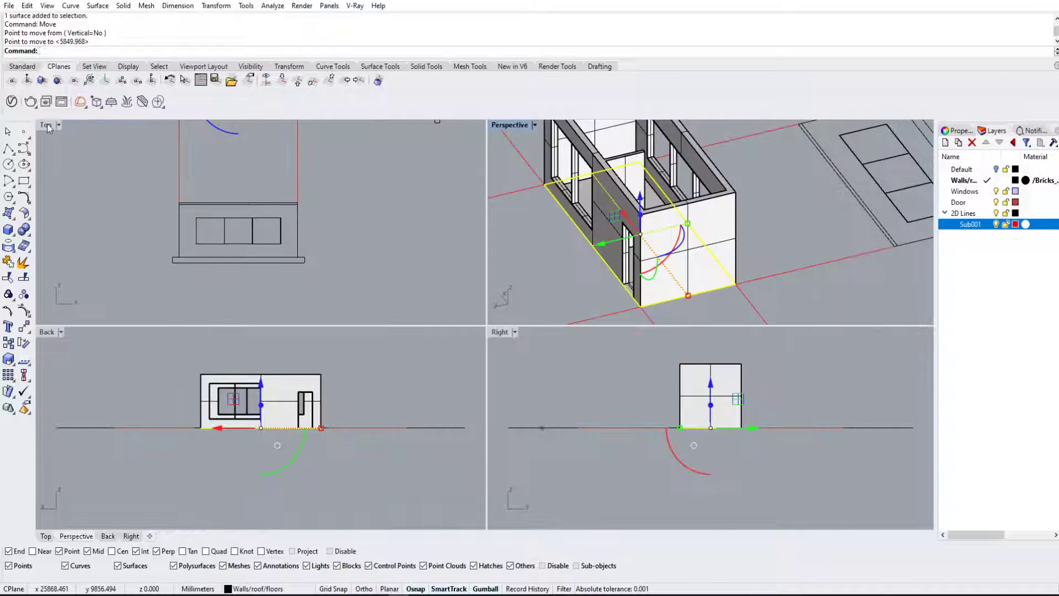
{"action": "double_click", "coordinate": [49, 126]}
{"action": "scroll", "coordinate": [402, 358], "scroll_direction": "down", "scroll_amount": 4}
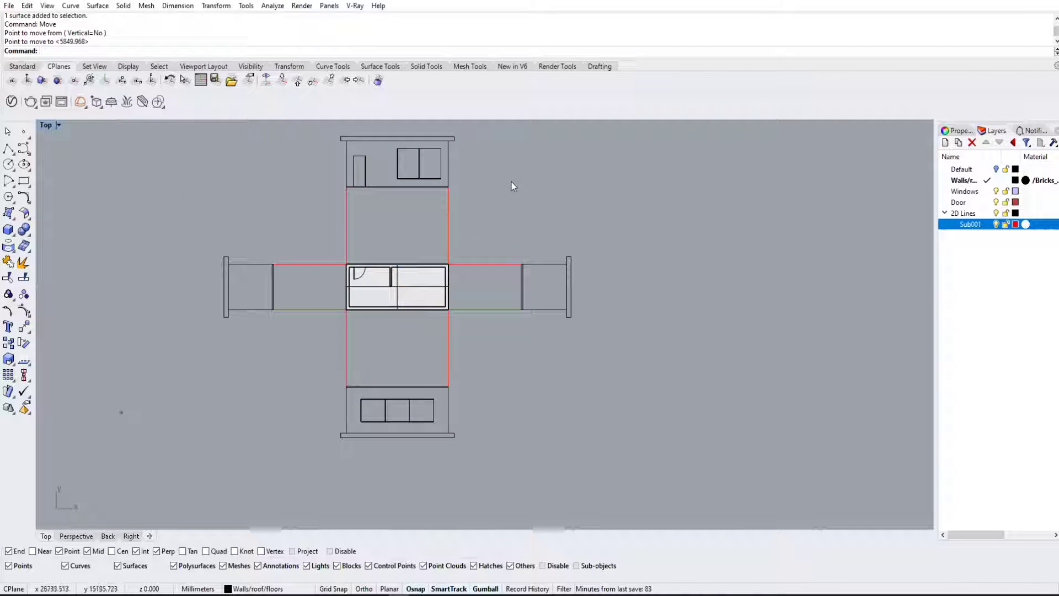
{"action": "scroll", "coordinate": [512, 187], "scroll_direction": "up", "scroll_amount": 6}
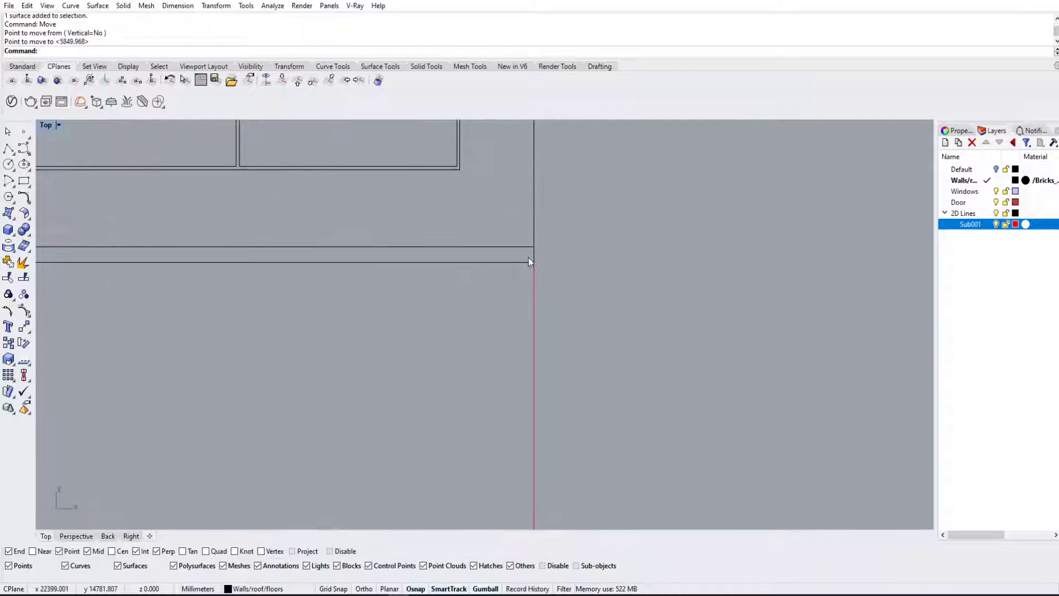
{"action": "key", "text": "Return"}
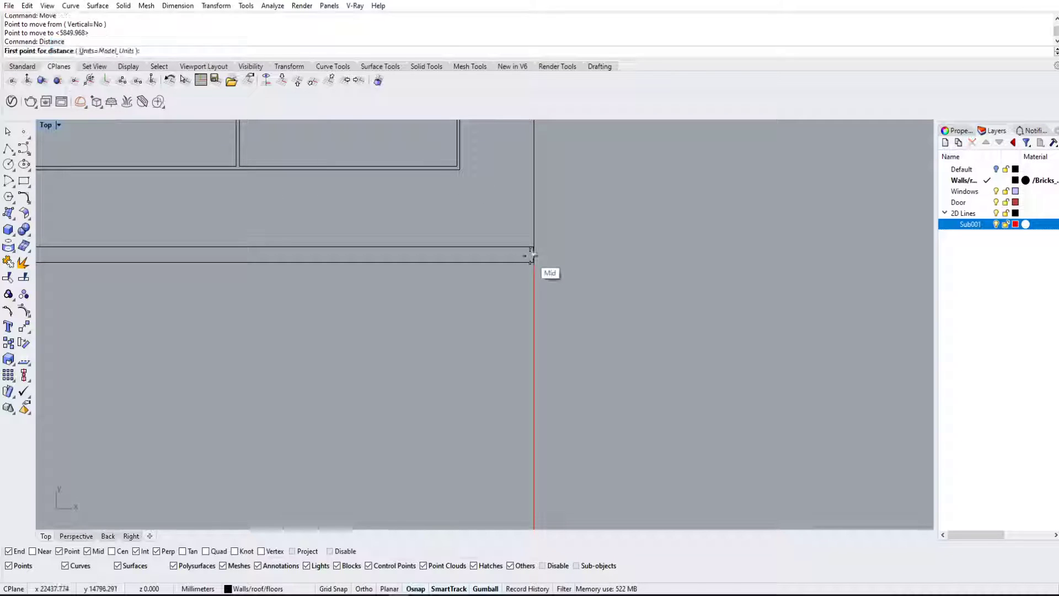
{"action": "scroll", "coordinate": [512, 250], "scroll_direction": "up", "scroll_amount": 3}
{"action": "left_click", "coordinate": [550, 244]}
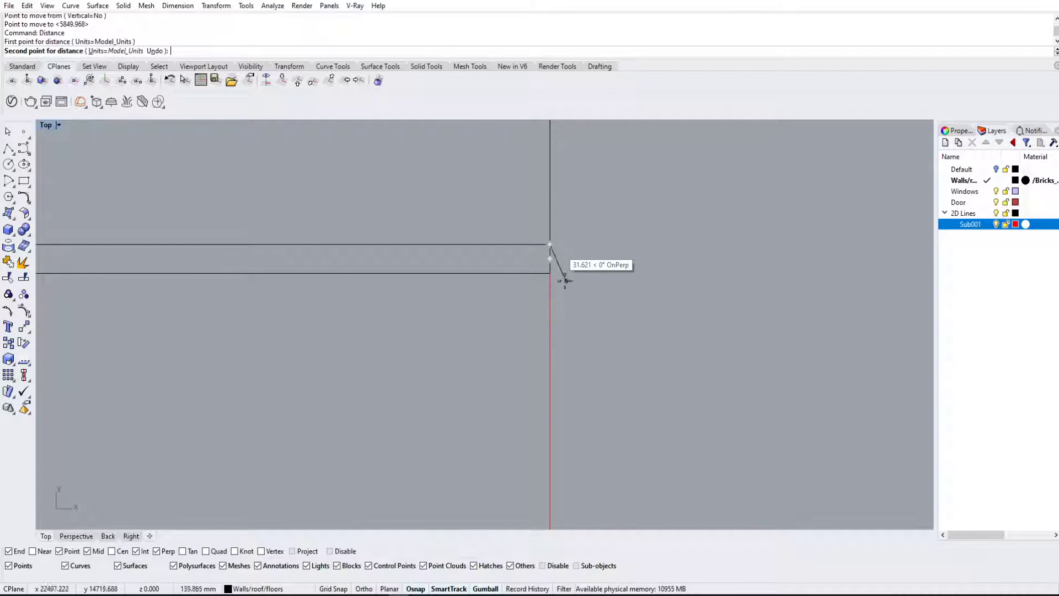
{"action": "left_click", "coordinate": [550, 273]}
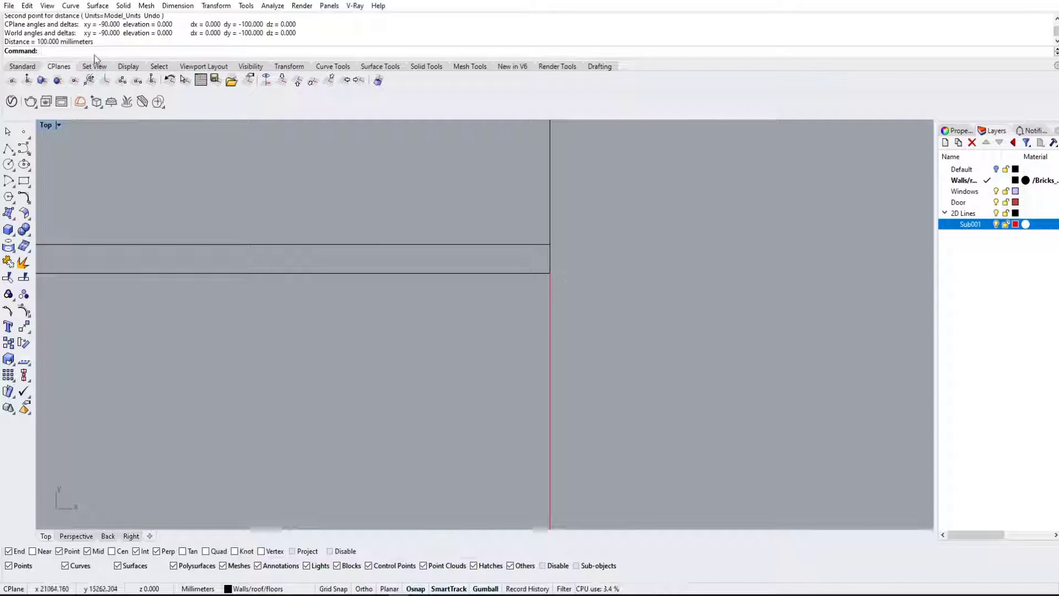
Step: Extrude the base surface downward in the Perspective view to form a thin floor slab matching the elevation's floor strip
{"action": "double_click", "coordinate": [46, 126]}
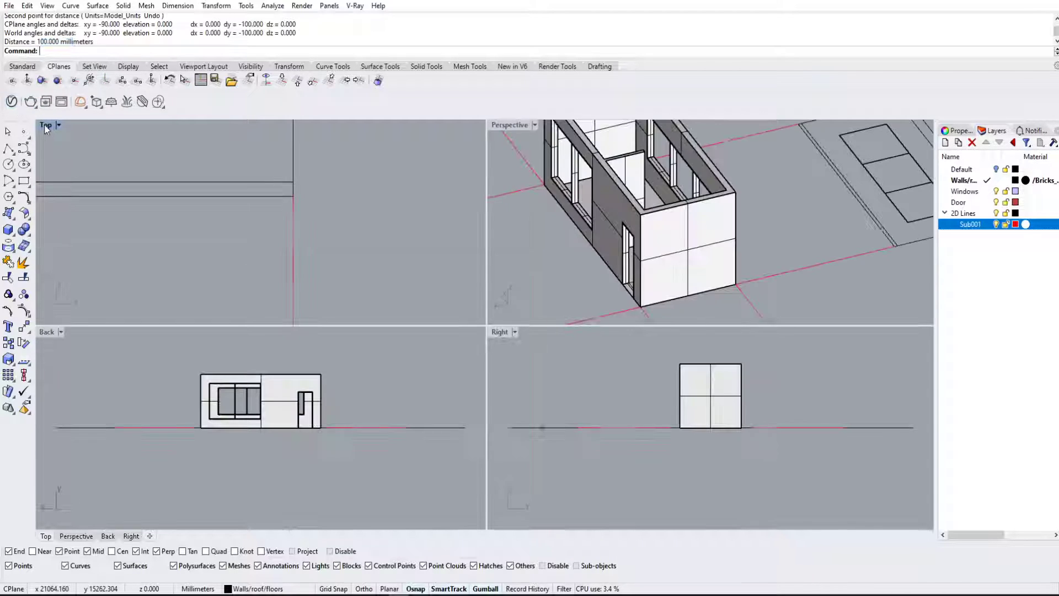
{"action": "scroll", "coordinate": [574, 237], "scroll_direction": "down", "scroll_amount": 6}
{"action": "right_click_drag", "start_coordinate": [573, 235], "coordinate": [630, 208]}
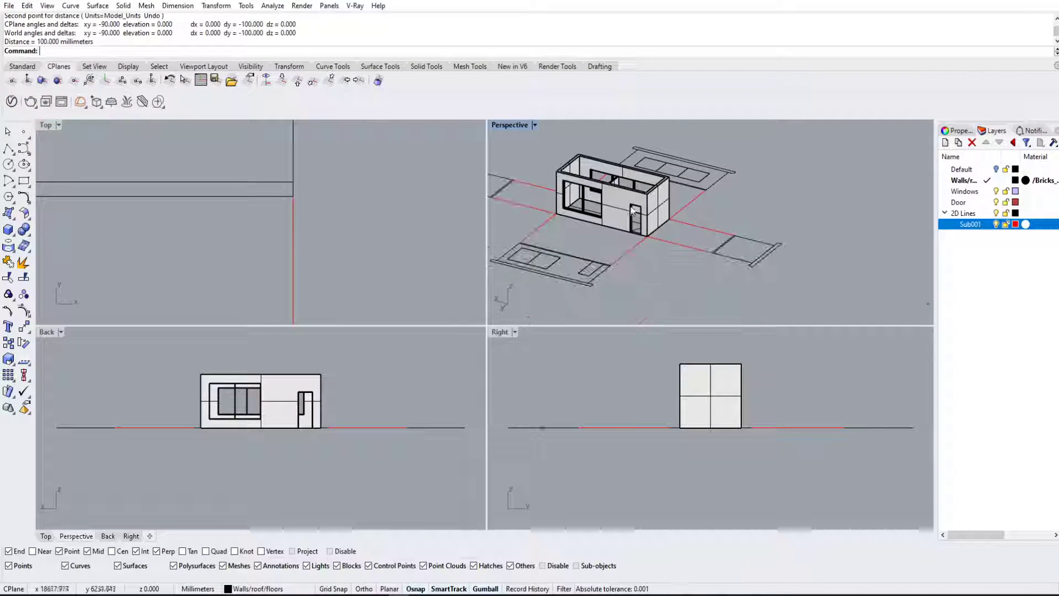
{"action": "double_click", "coordinate": [518, 126]}
{"action": "scroll", "coordinate": [289, 343], "scroll_direction": "up", "scroll_amount": 5}
{"action": "left_click", "coordinate": [219, 322]}
{"action": "scroll", "coordinate": [219, 322], "scroll_direction": "down", "scroll_amount": 4}
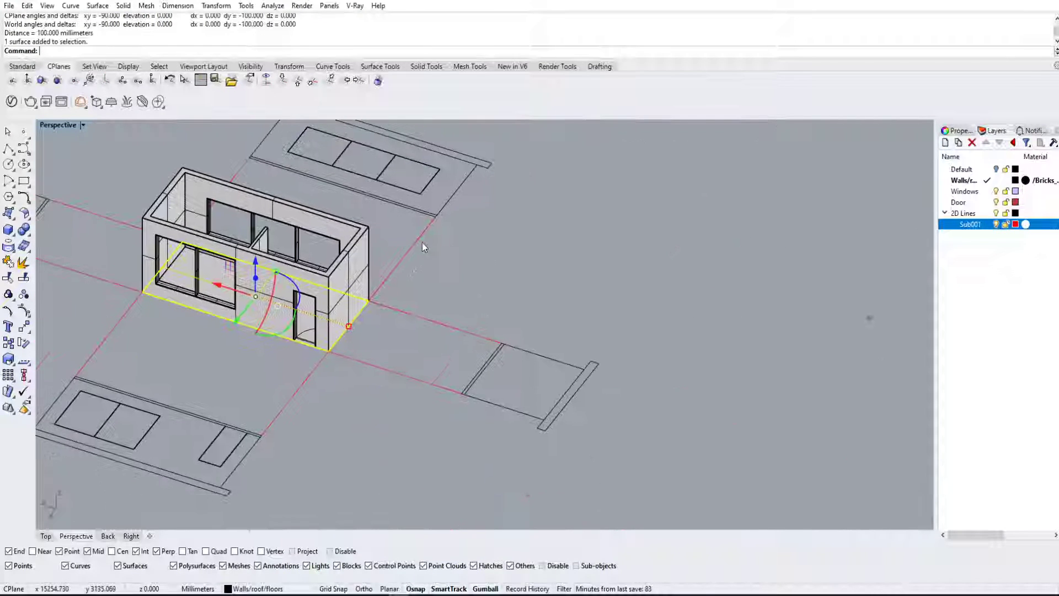
{"action": "scroll", "coordinate": [270, 304], "scroll_direction": "up", "scroll_amount": 4}
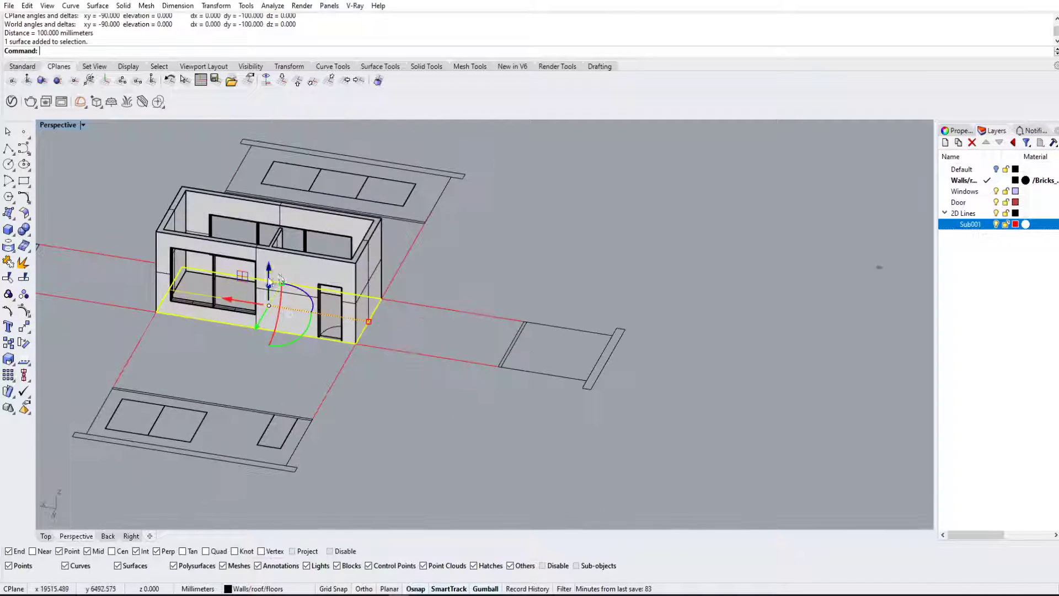
{"action": "left_click", "coordinate": [270, 301]}
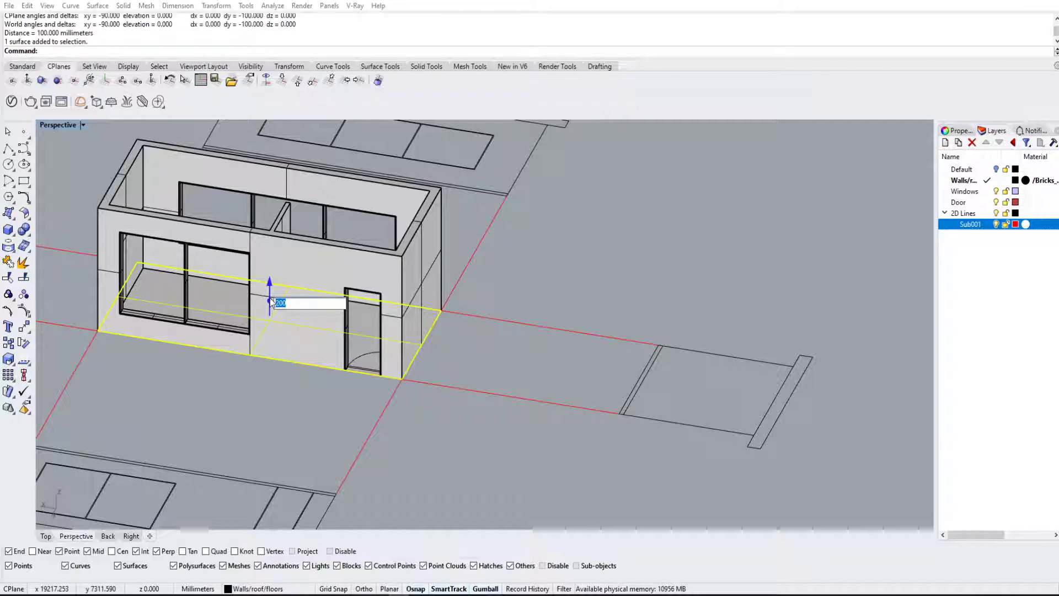
{"action": "key", "text": "Return"}
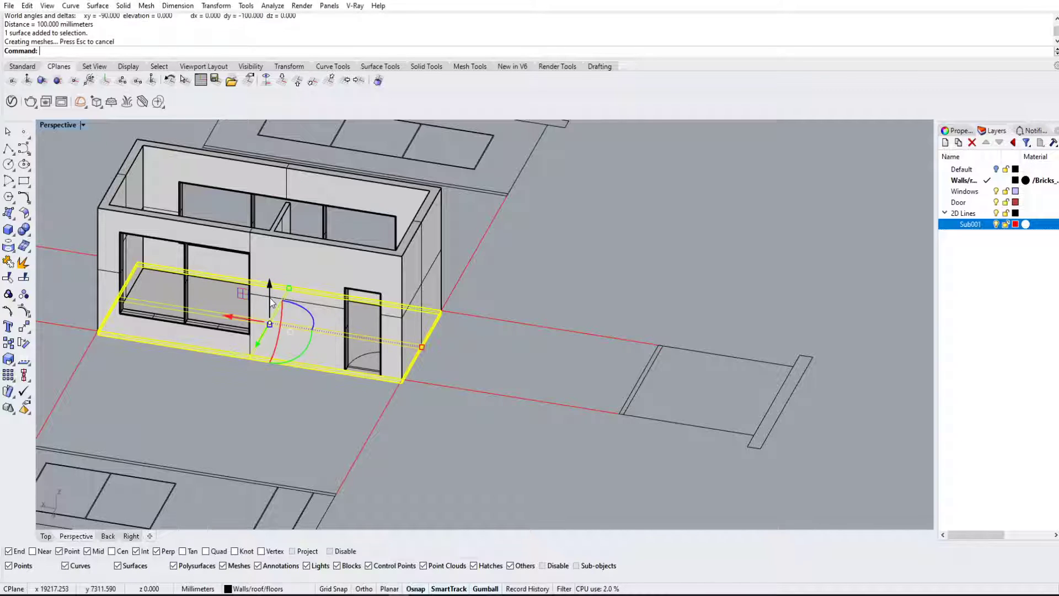
Step: Examine the floor slab beneath the walls and at the door opening
{"action": "left_click", "coordinate": [495, 323]}
{"action": "right_click_drag", "start_coordinate": [494, 323], "coordinate": [500, 301]}
{"action": "scroll", "coordinate": [500, 303], "scroll_direction": "up", "scroll_amount": 7}
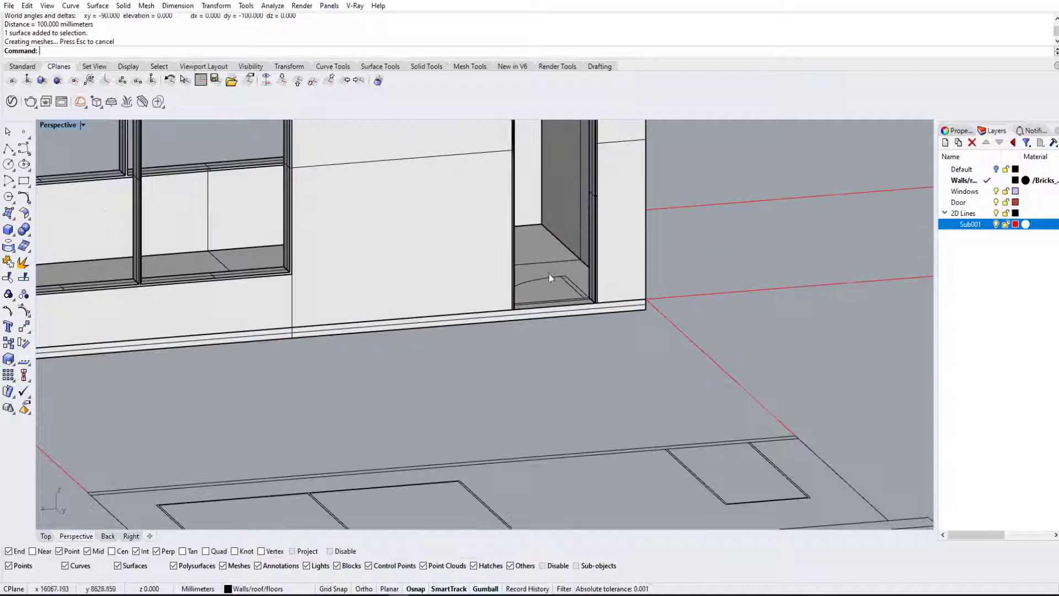
{"action": "left_click", "coordinate": [547, 273]}
{"action": "scroll", "coordinate": [545, 273], "scroll_direction": "down", "scroll_amount": 9}
{"action": "right_click_drag", "start_coordinate": [546, 273], "coordinate": [428, 279], "text": "shift"}
{"action": "left_click", "coordinate": [610, 308]}
{"action": "scroll", "coordinate": [465, 328], "scroll_direction": "down", "scroll_amount": 2}
{"action": "right_click_drag", "start_coordinate": [465, 327], "coordinate": [341, 390]}
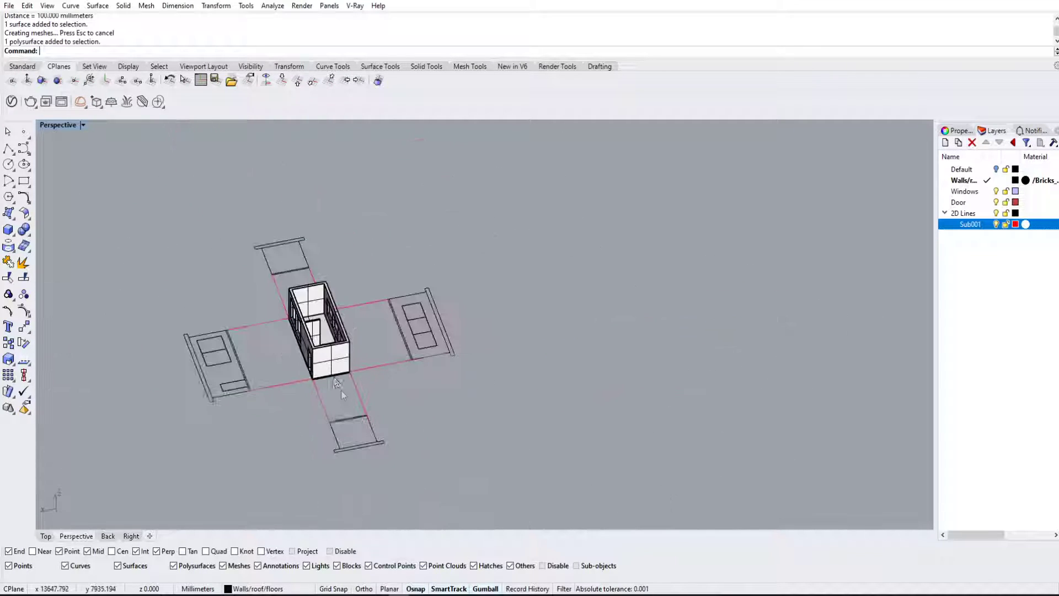
Step: Draw two vertical lines in the Top view connecting the roof ends of the door elevation to those of the opposite elevation
{"action": "double_click", "coordinate": [58, 127]}
{"action": "double_click", "coordinate": [57, 127]}
{"action": "scroll", "coordinate": [297, 263], "scroll_direction": "down", "scroll_amount": 10}
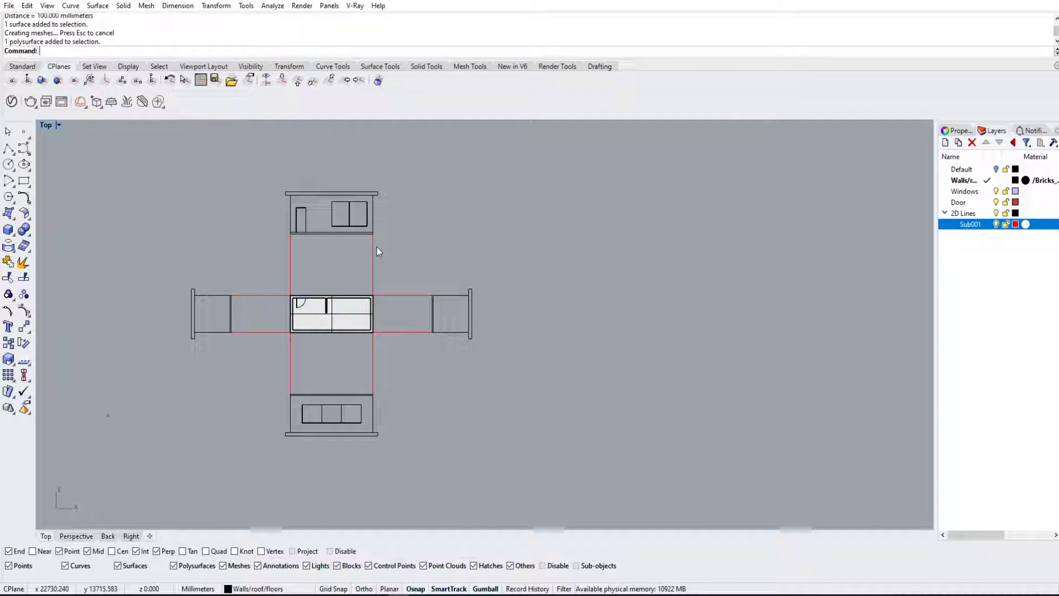
{"action": "left_click", "coordinate": [8, 149]}
{"action": "left_click", "coordinate": [286, 193]}
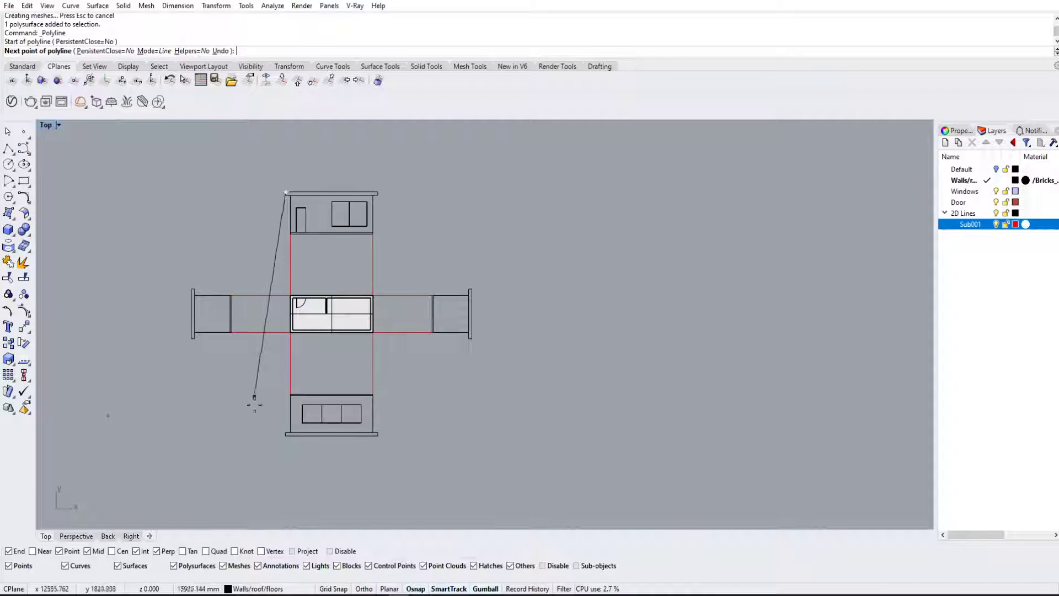
{"action": "left_click", "coordinate": [279, 440]}
{"action": "key", "text": "Return"}
{"action": "key", "text": "Return"}
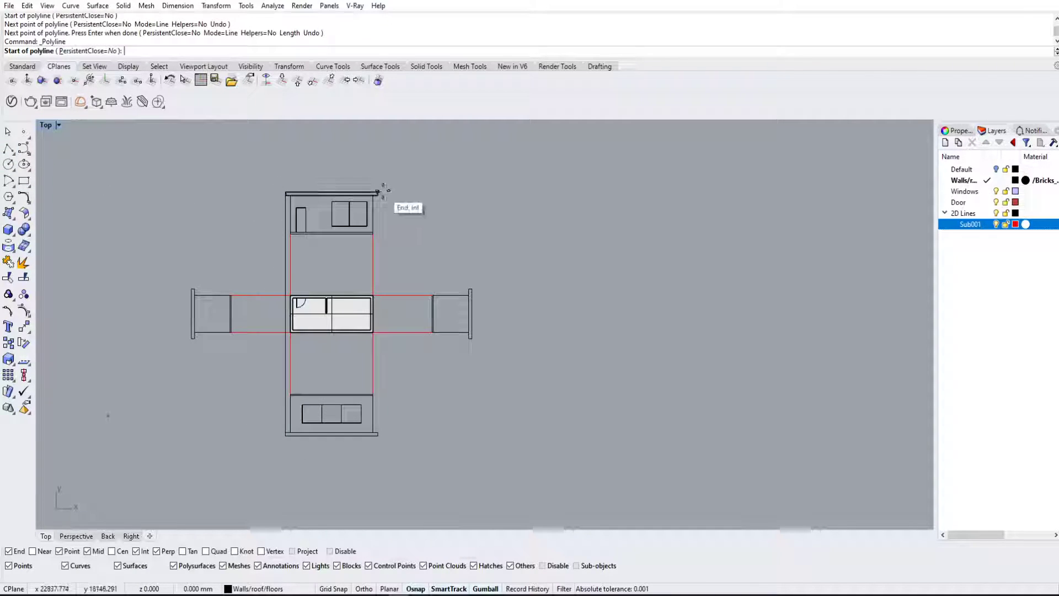
{"action": "left_click", "coordinate": [380, 191]}
{"action": "left_click", "coordinate": [385, 434]}
{"action": "key", "text": "Return"}
Step: Draw two horizontal lines connecting the roof ends of the two side elevations across the plan
{"action": "key", "text": "Return"}
{"action": "left_click", "coordinate": [471, 338]}
{"action": "left_click", "coordinate": [192, 338]}
{"action": "left_click", "coordinate": [192, 289]}
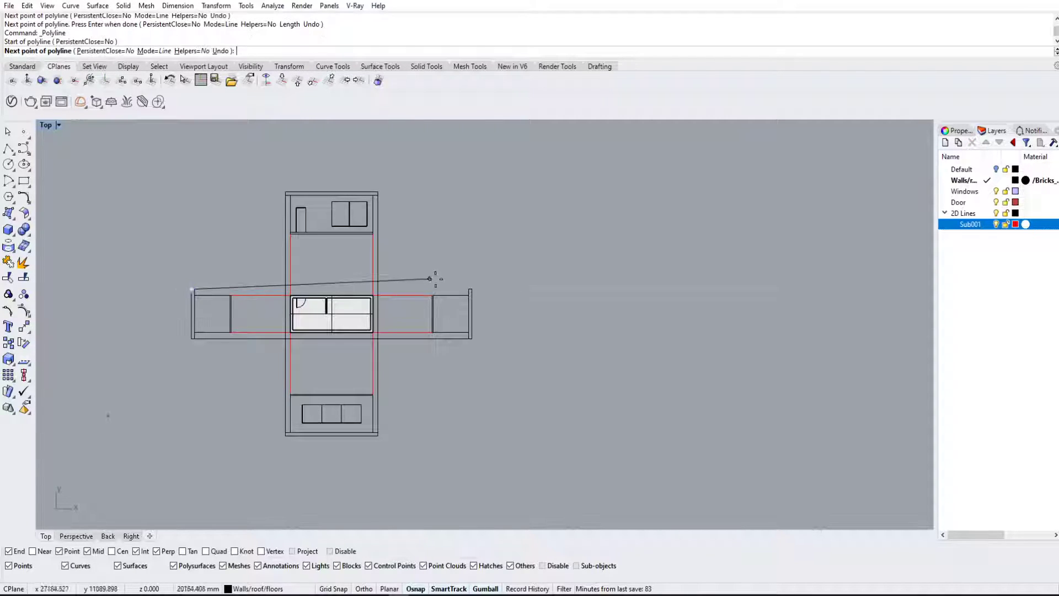
{"action": "left_click", "coordinate": [472, 289]}
{"action": "key", "text": "Return"}
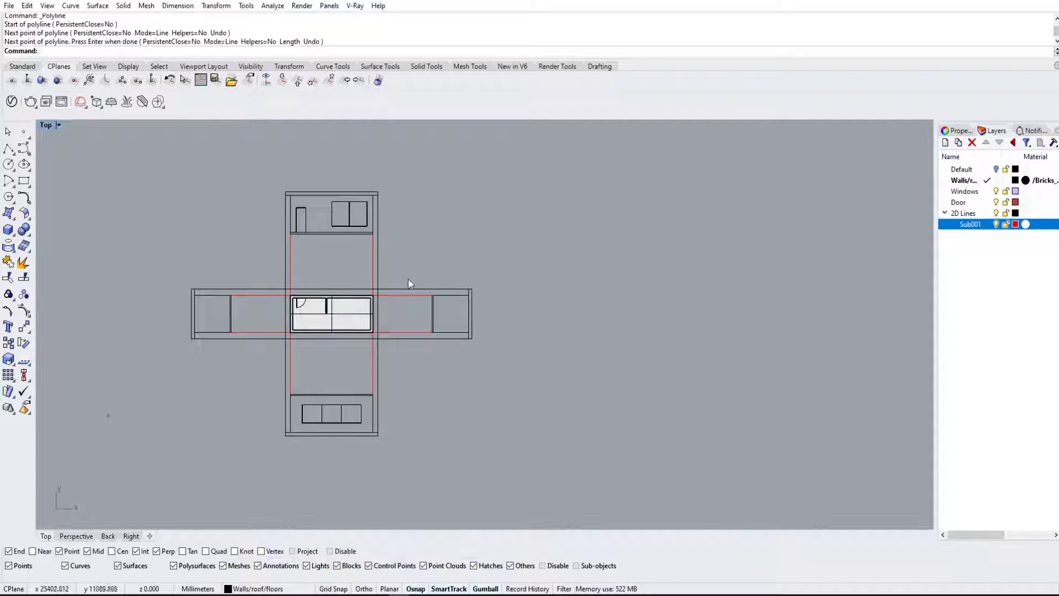
Step: Trim the four projection lines against each other, leaving only the roof outline rectangle around the plan
{"action": "scroll", "coordinate": [410, 283], "scroll_direction": "up", "scroll_amount": 5}
{"action": "left_click", "coordinate": [294, 233]}
{"action": "left_click", "coordinate": [277, 259], "text": "shift"}
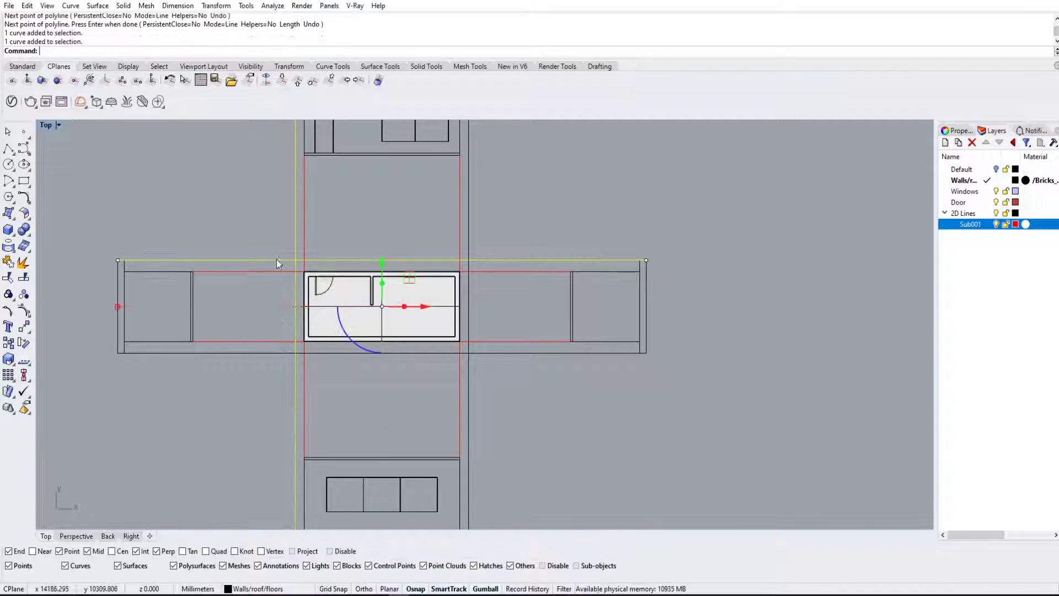
{"action": "left_click", "coordinate": [470, 234], "text": "shift"}
{"action": "left_click", "coordinate": [499, 353], "text": "shift"}
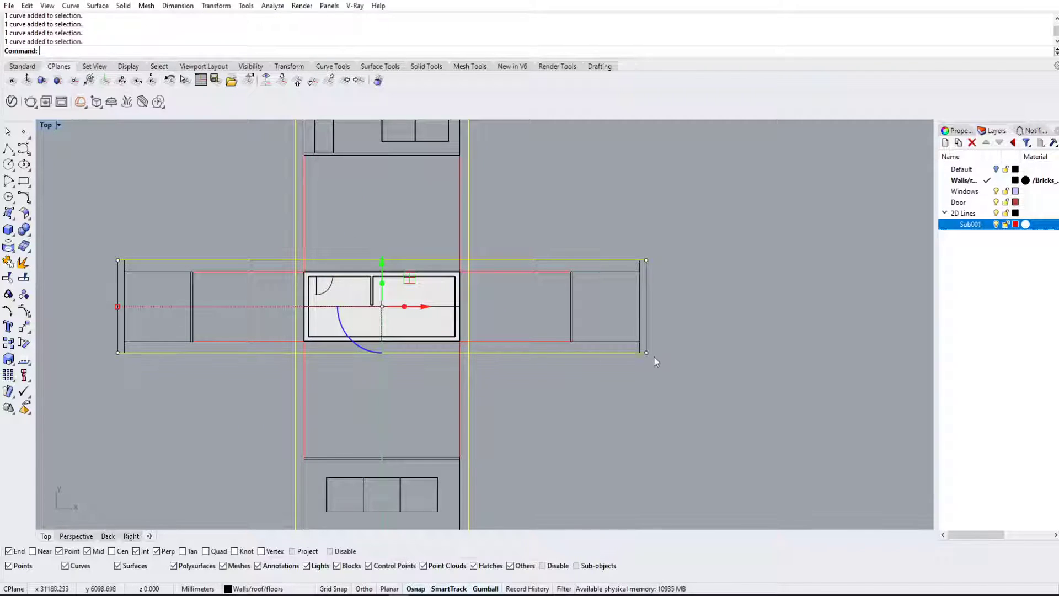
{"action": "scroll", "coordinate": [519, 314], "scroll_direction": "down", "scroll_amount": 4}
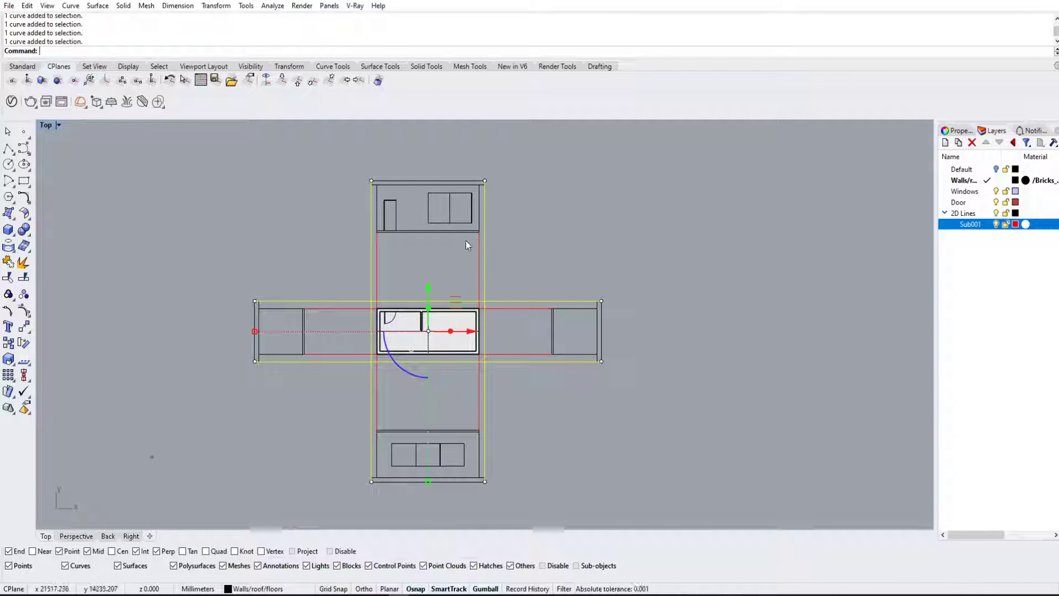
{"action": "type", "text": "trim"}
{"action": "key", "text": "Return"}
{"action": "left_click", "coordinate": [371, 278]}
{"action": "left_click", "coordinate": [356, 301]}
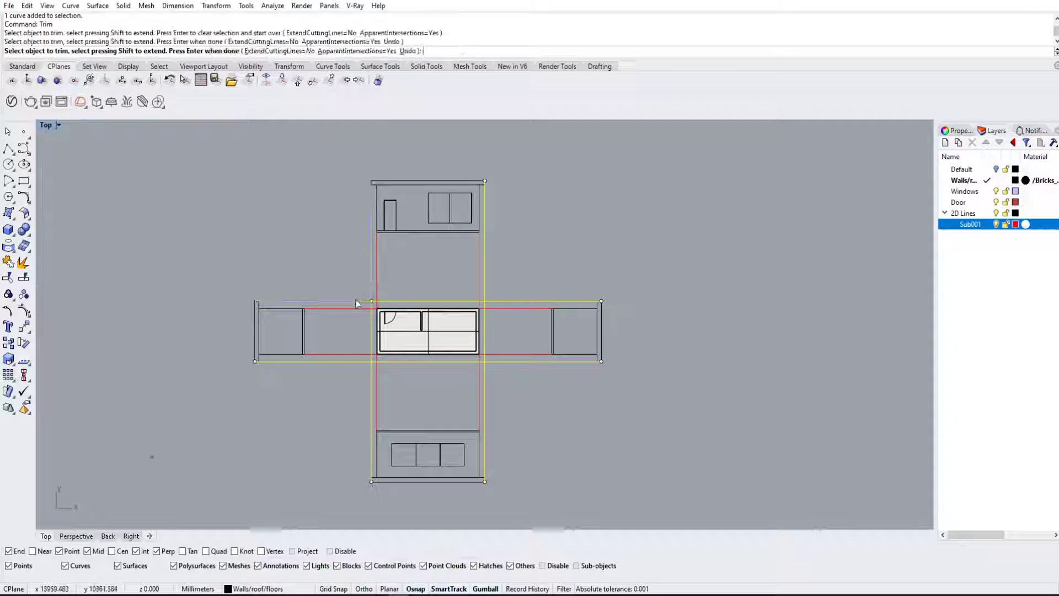
{"action": "left_click", "coordinate": [347, 362]}
{"action": "left_click", "coordinate": [377, 396]}
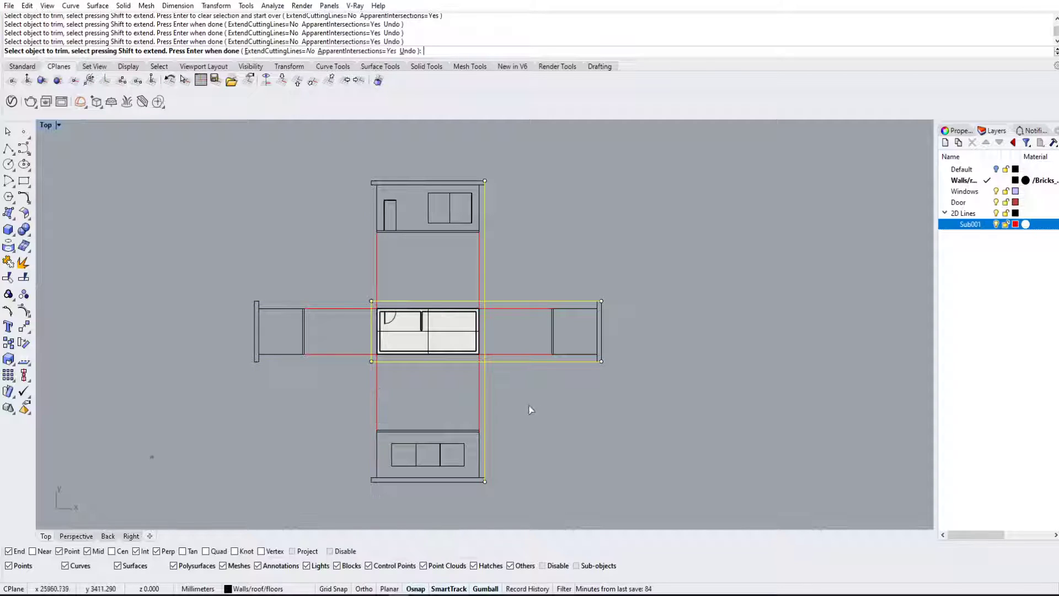
{"action": "left_click", "coordinate": [484, 397]}
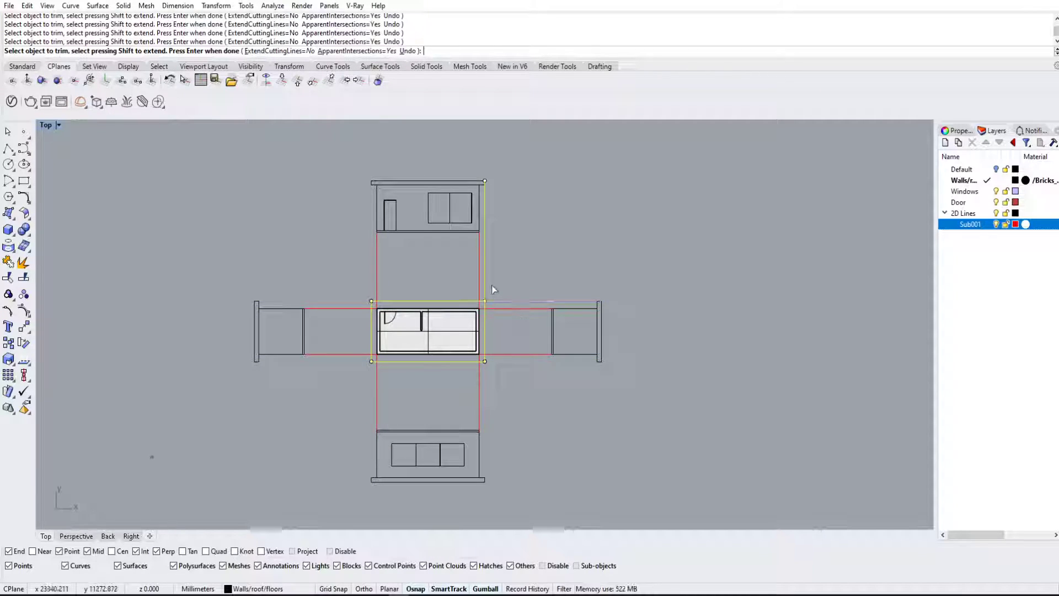
{"action": "key", "text": "Return"}
Step: Join the four trimmed lines into a closed roof outline and fill it with a planar surface
{"action": "scroll", "coordinate": [438, 322], "scroll_direction": "up", "scroll_amount": 3}
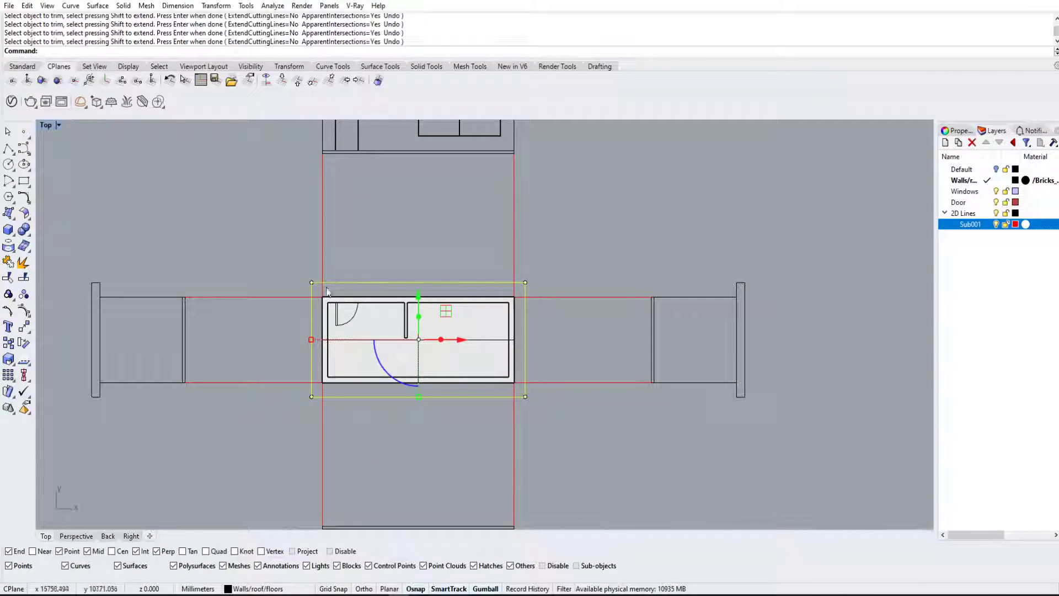
{"action": "scroll", "coordinate": [457, 353], "scroll_direction": "down", "scroll_amount": 2}
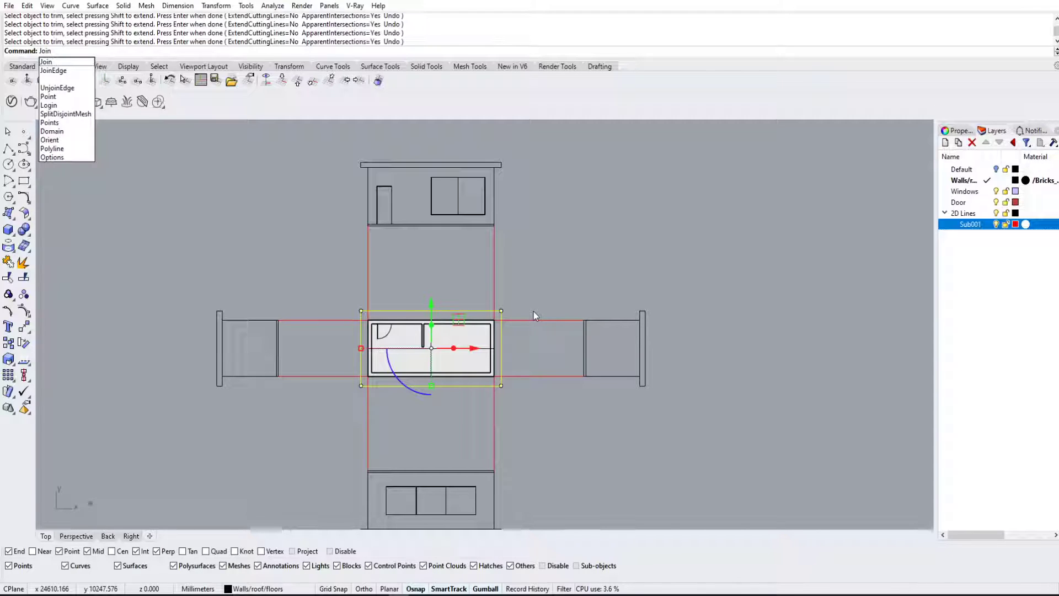
{"action": "key", "text": "Return"}
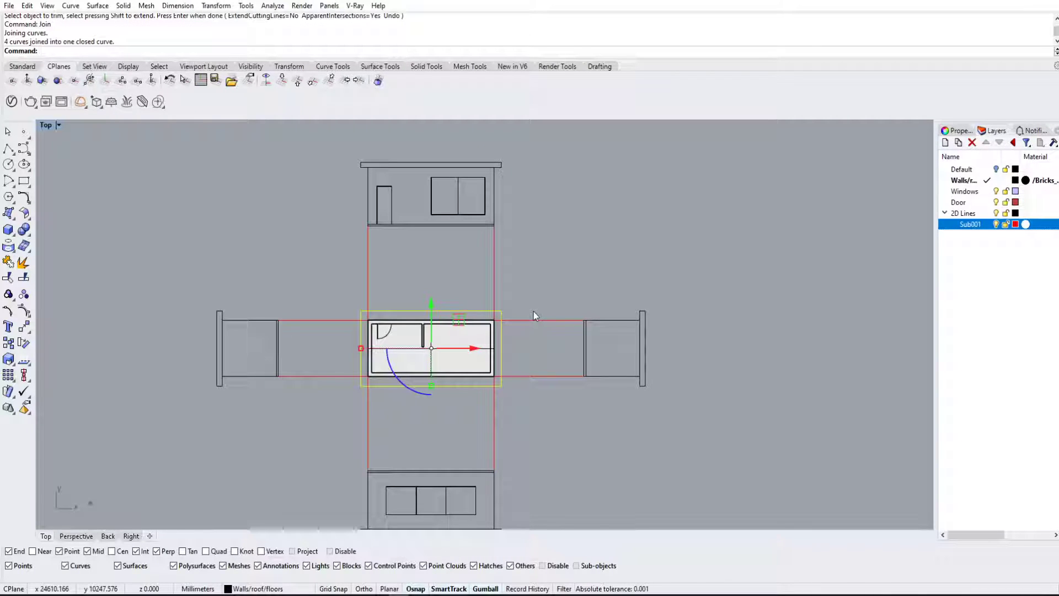
{"action": "key", "text": "Return"}
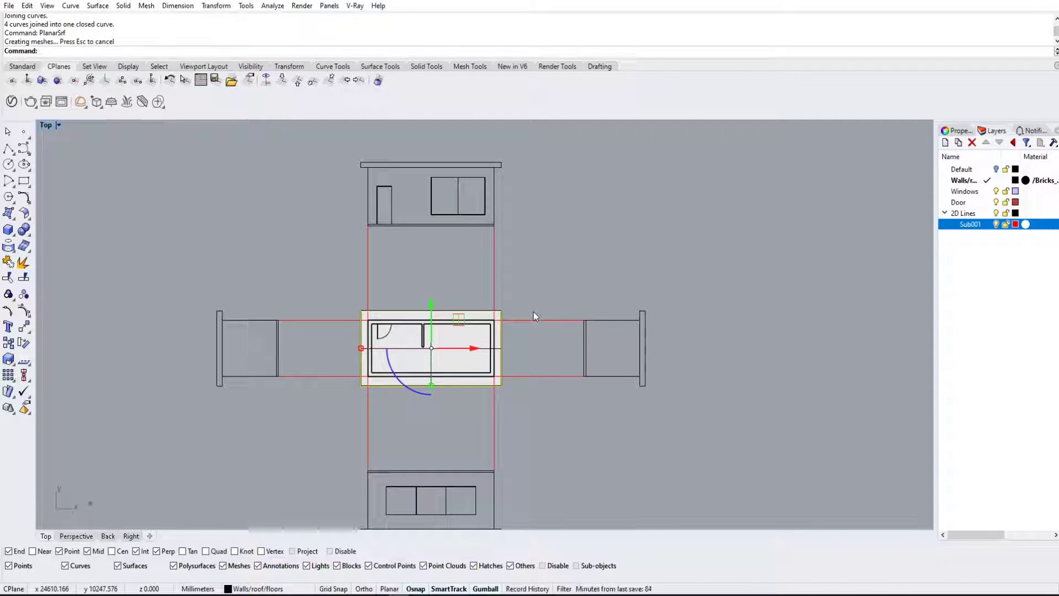
{"action": "scroll", "coordinate": [501, 336], "scroll_direction": "up", "scroll_amount": 5}
{"action": "right_click_drag", "start_coordinate": [501, 338], "coordinate": [579, 296]}
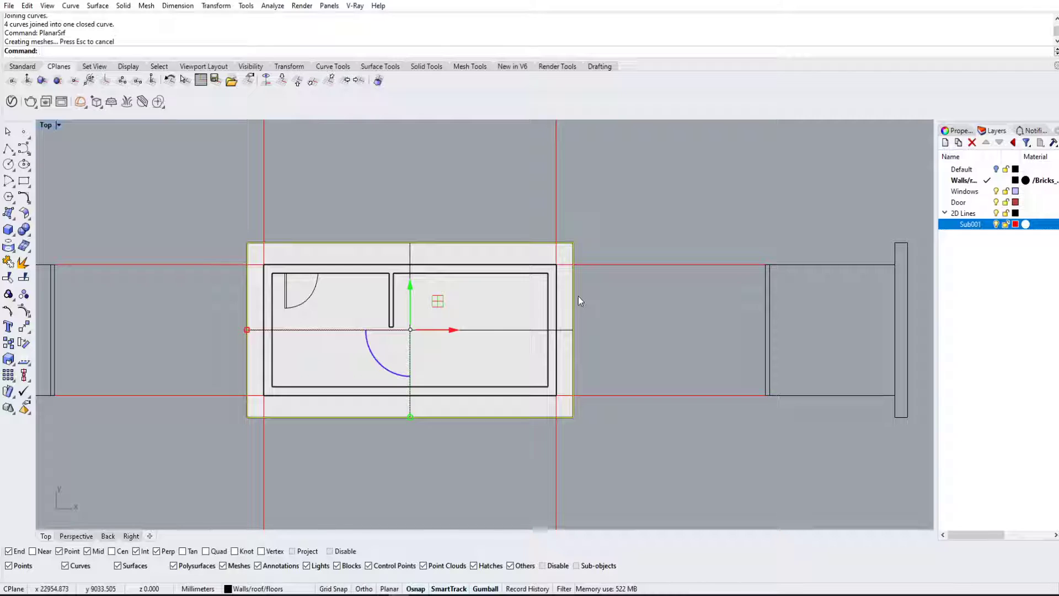
Step: Delete the roof outline curve, keeping the planar surface
{"action": "left_click", "coordinate": [606, 329]}
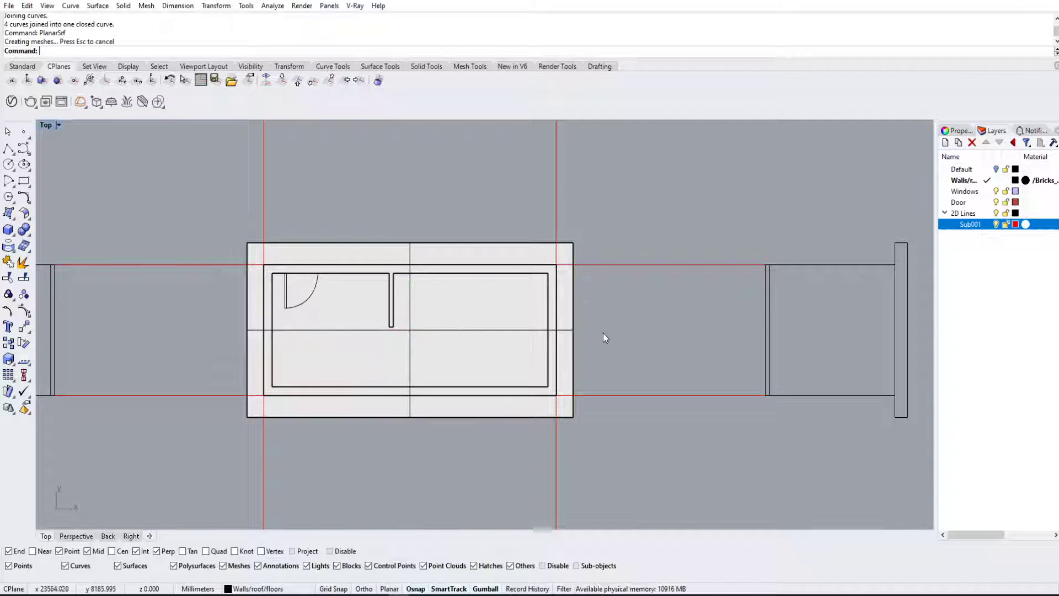
{"action": "left_click", "coordinate": [571, 330]}
{"action": "left_click", "coordinate": [577, 317]}
{"action": "left_click", "coordinate": [574, 315]}
{"action": "left_click", "coordinate": [614, 346]}
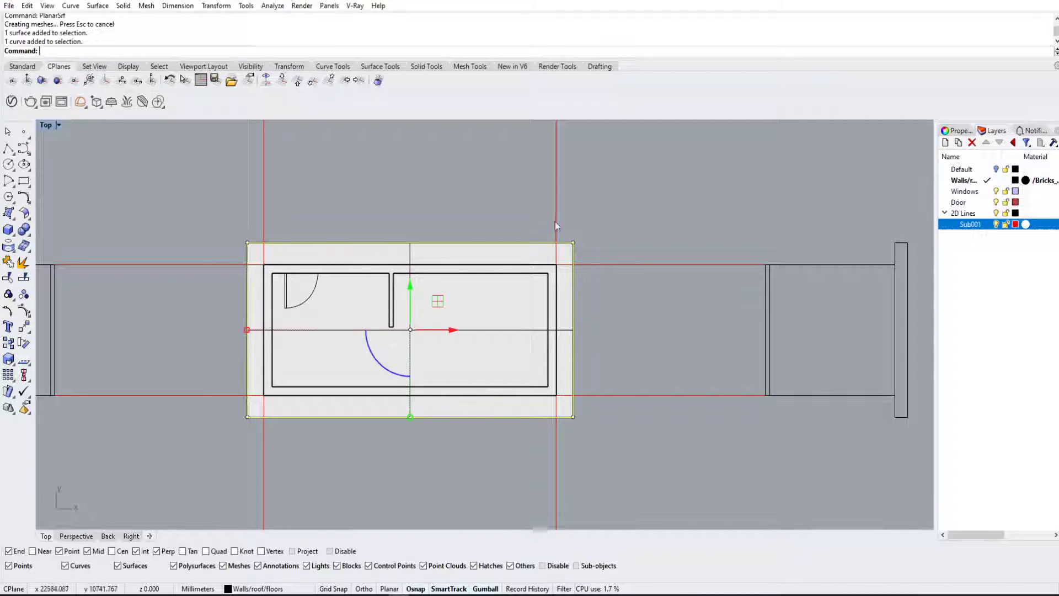
{"action": "key", "text": "Delete"}
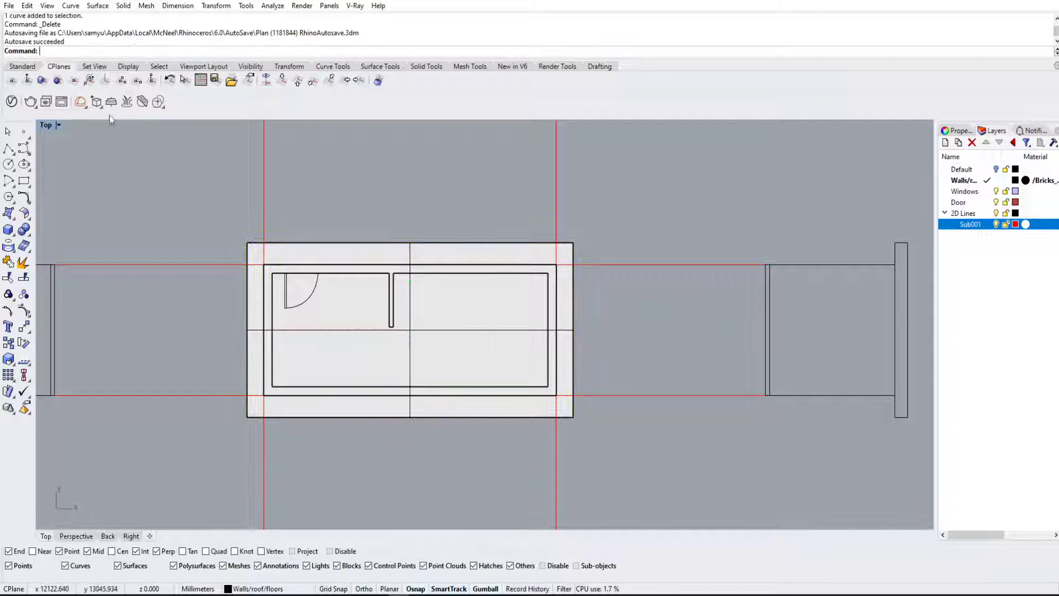
Step: Move the roof surface vertically up to the top of the walls in the Perspective view
{"action": "double_click", "coordinate": [45, 125]}
{"action": "right_click_drag", "start_coordinate": [601, 222], "coordinate": [634, 297]}
{"action": "scroll", "coordinate": [742, 260], "scroll_direction": "up", "scroll_amount": 8}
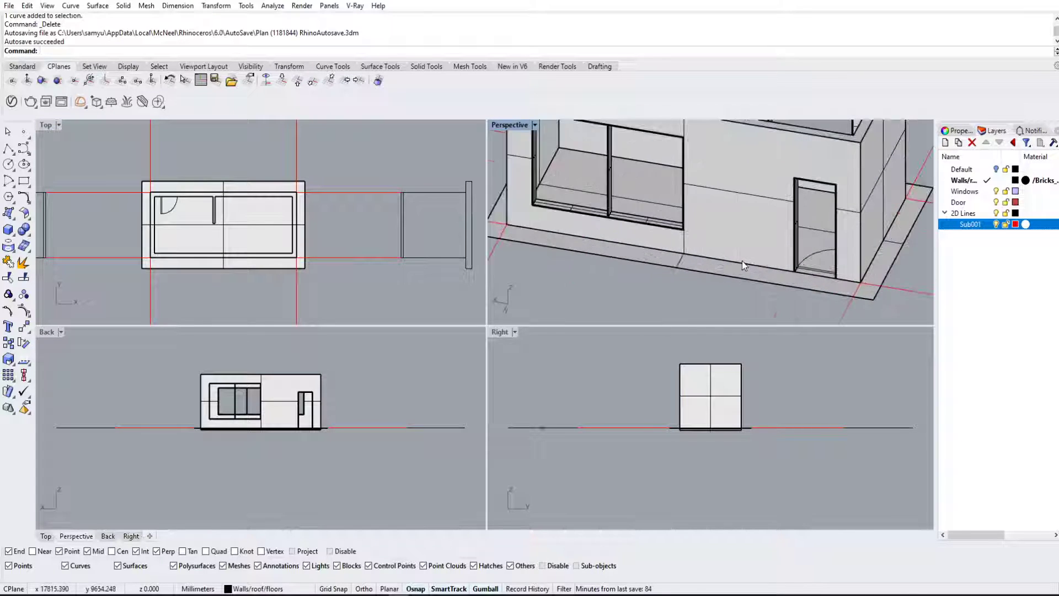
{"action": "left_click", "coordinate": [737, 215]}
{"action": "scroll", "coordinate": [737, 215], "scroll_direction": "down", "scroll_amount": 6}
{"action": "right_click_drag", "start_coordinate": [811, 234], "coordinate": [675, 224]}
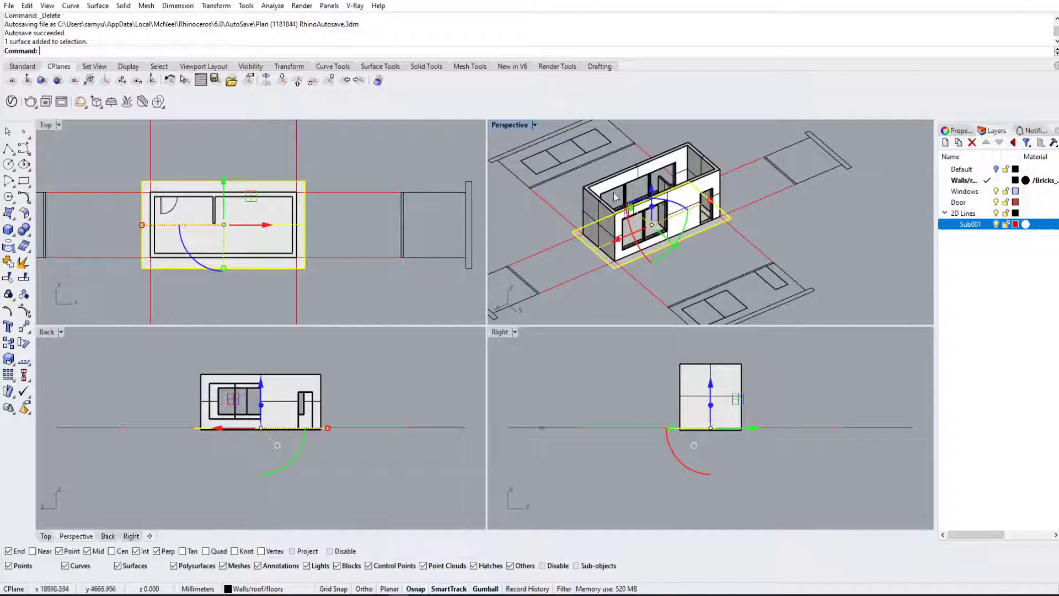
{"action": "double_click", "coordinate": [502, 125]}
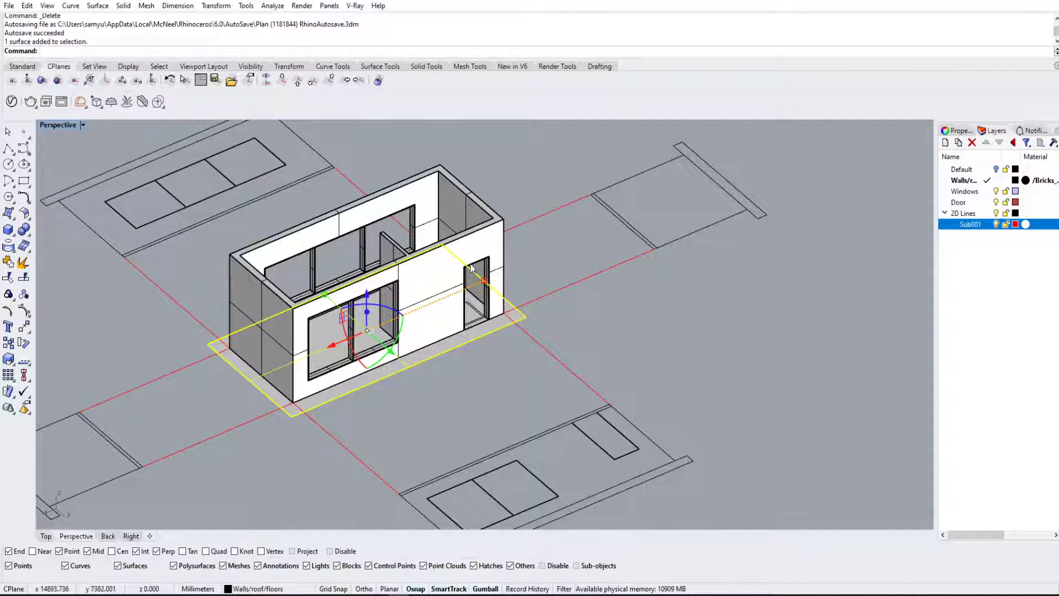
{"action": "left_click", "coordinate": [370, 296]}
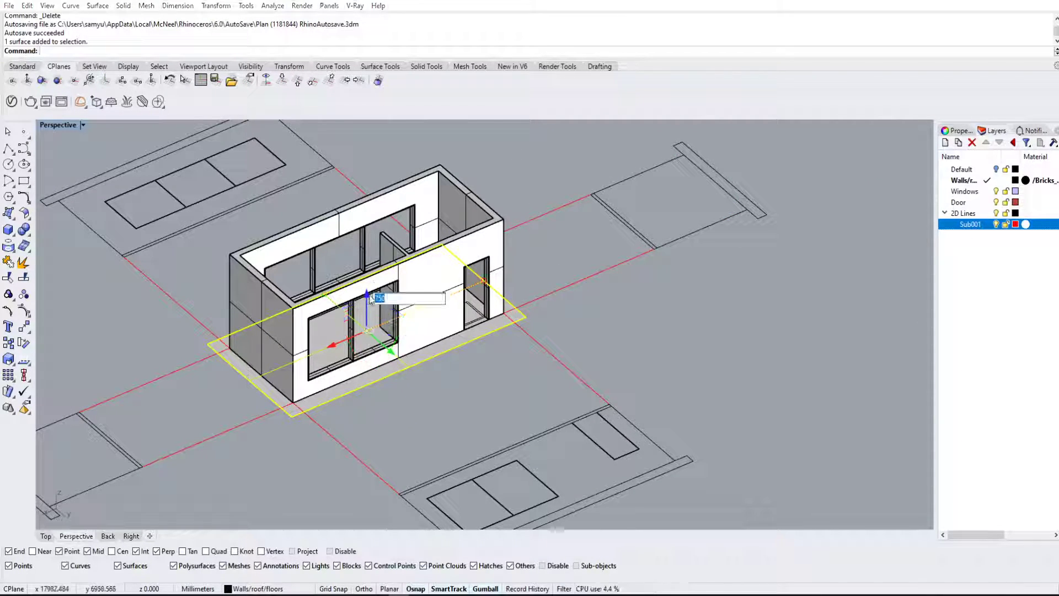
{"action": "key", "text": "Return"}
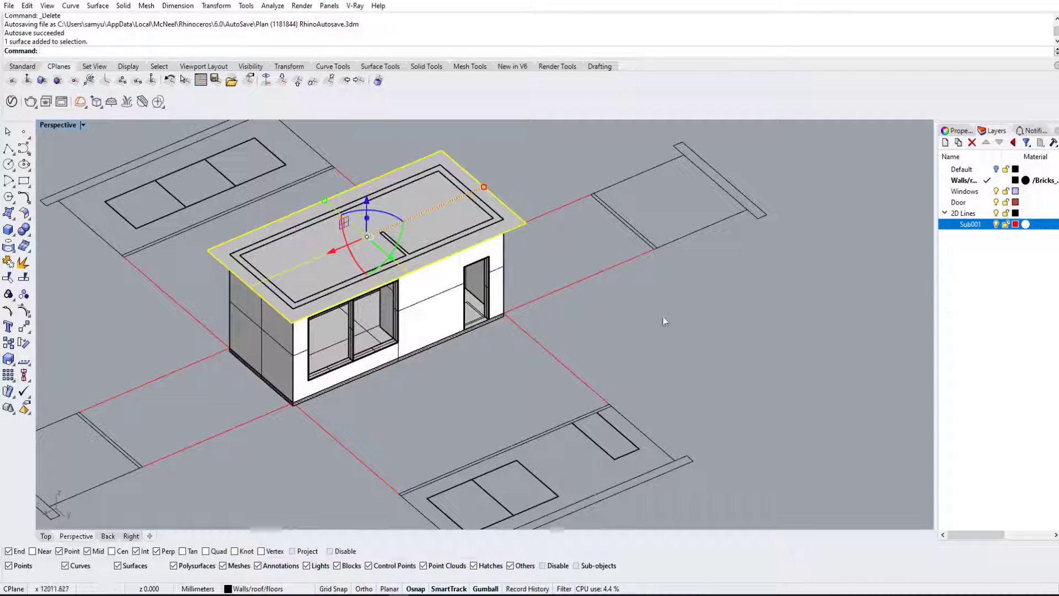
{"action": "key", "text": "Escape"}
{"action": "scroll", "coordinate": [574, 371], "scroll_direction": "down", "scroll_amount": 3}
{"action": "mouse_move", "coordinate": [574, 369]}
{"action": "right_mouse_down"}
{"action": "mouse_move", "coordinate": [686, 309]}
{"action": "mouse_move", "coordinate": [564, 364]}
{"action": "right_mouse_up"}
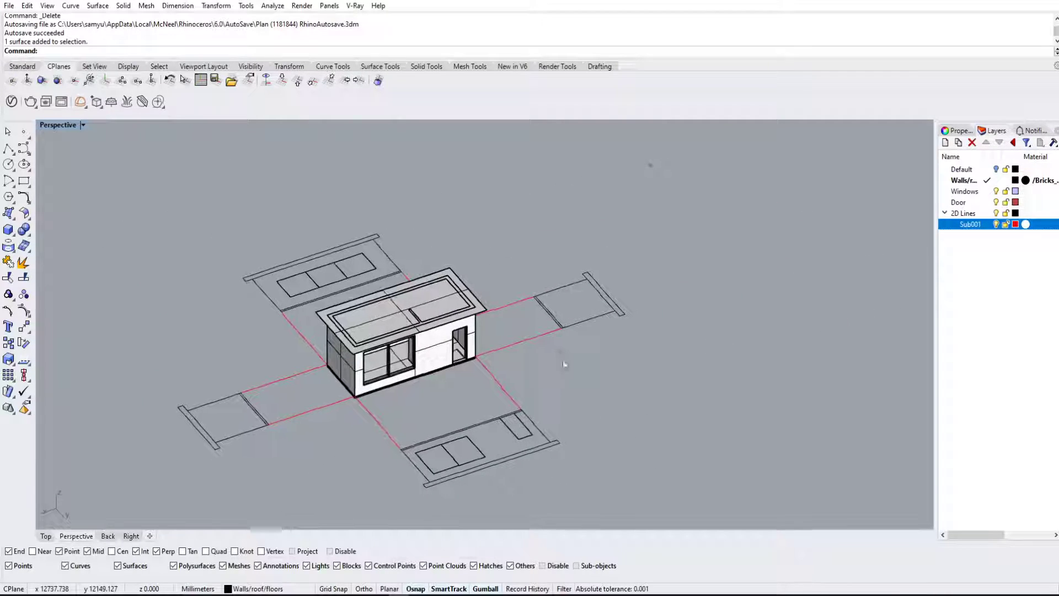
Step: Measure the thickness of the roof strip on the door elevation in the Top view
{"action": "double_click", "coordinate": [59, 125]}
{"action": "double_click", "coordinate": [48, 126]}
{"action": "scroll", "coordinate": [304, 208], "scroll_direction": "down", "scroll_amount": 7}
{"action": "right_click_drag", "start_coordinate": [324, 213], "coordinate": [335, 366]}
{"action": "scroll", "coordinate": [410, 209], "scroll_direction": "up", "scroll_amount": 8}
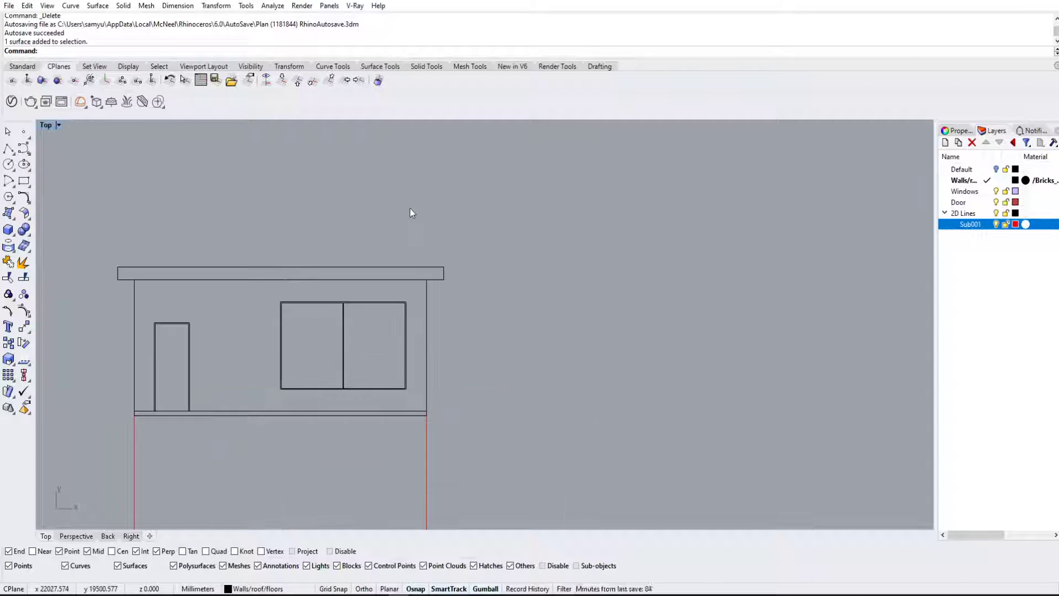
{"action": "type", "text": "D"}
{"action": "key", "text": "Return"}
{"action": "scroll", "coordinate": [435, 273], "scroll_direction": "up", "scroll_amount": 6}
{"action": "left_click", "coordinate": [450, 286]}
{"action": "left_click", "coordinate": [450, 261]}
Step: Extrude the roof surface upward by 300 mm in the Perspective view to form a roof slab
{"action": "scroll", "coordinate": [568, 267], "scroll_direction": "down", "scroll_amount": 10}
{"action": "right_click_drag", "start_coordinate": [560, 286], "coordinate": [600, 222]}
{"action": "right_click_drag", "start_coordinate": [588, 366], "coordinate": [579, 272]}
{"action": "double_click", "coordinate": [48, 125]}
{"action": "right_click_drag", "start_coordinate": [795, 270], "coordinate": [804, 258]}
{"action": "scroll", "coordinate": [699, 209], "scroll_direction": "up", "scroll_amount": 10}
{"action": "left_click", "coordinate": [696, 210]}
{"action": "left_click", "coordinate": [674, 182]}
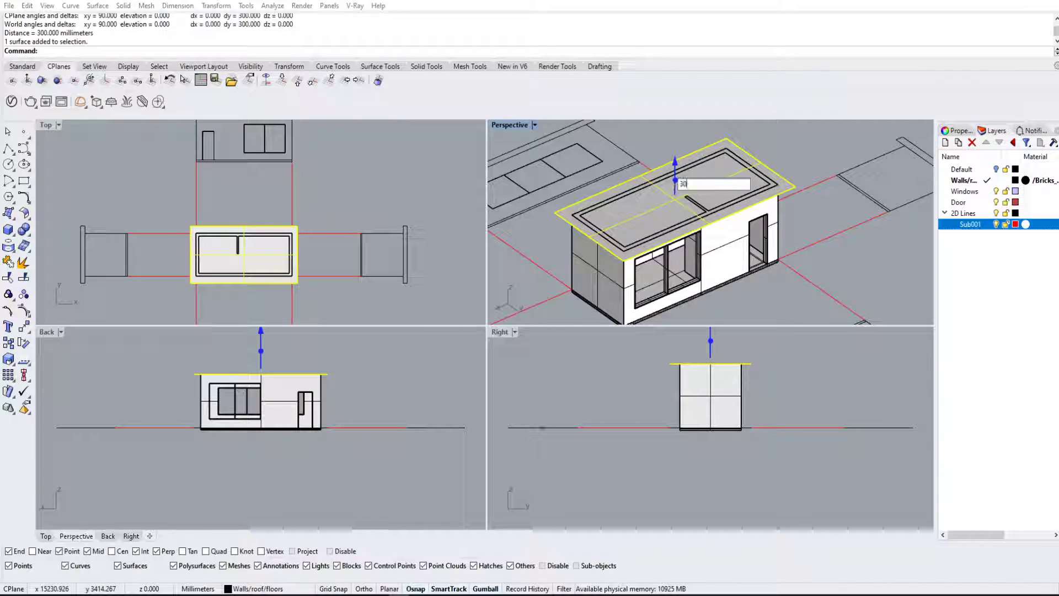
{"action": "type", "text": "300"}
{"action": "key", "text": "Return"}
{"action": "key", "text": "Escape"}
Step: Examine the roof slab and its overhang above the walls from several angles in the Perspective view
{"action": "scroll", "coordinate": [661, 147], "scroll_direction": "down", "scroll_amount": 3}
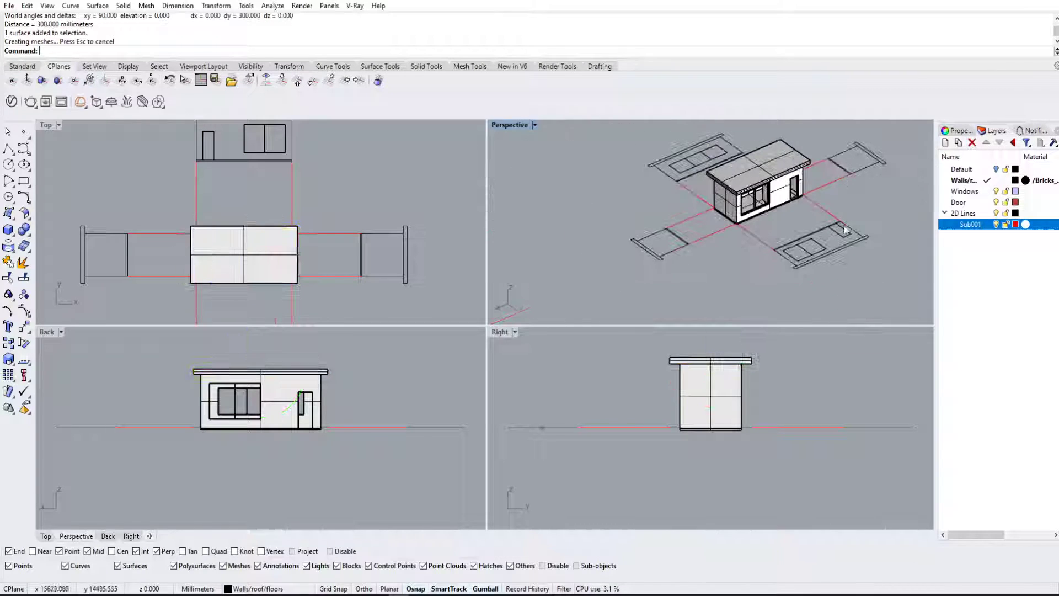
{"action": "double_click", "coordinate": [510, 125]}
{"action": "scroll", "coordinate": [521, 215], "scroll_direction": "down", "scroll_amount": 4}
{"action": "right_click_drag", "start_coordinate": [535, 243], "coordinate": [589, 289]}
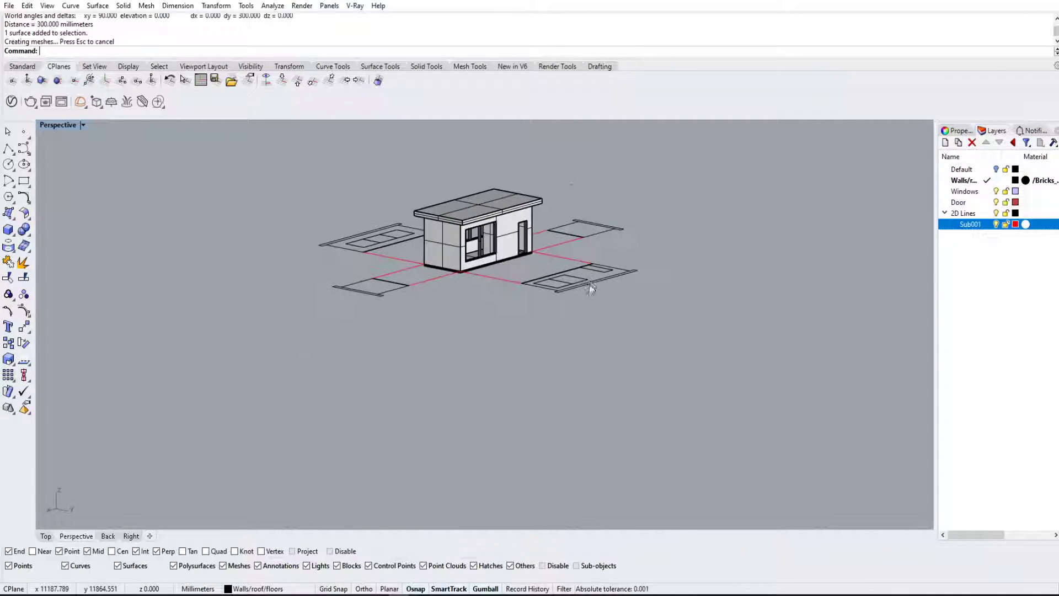
{"action": "scroll", "coordinate": [494, 241], "scroll_direction": "up", "scroll_amount": 9}
{"action": "scroll", "coordinate": [494, 242], "scroll_direction": "up", "scroll_amount": 4}
{"action": "right_click_drag", "start_coordinate": [702, 223], "coordinate": [480, 295]}
{"action": "scroll", "coordinate": [615, 270], "scroll_direction": "up", "scroll_amount": 4}
{"action": "scroll", "coordinate": [507, 292], "scroll_direction": "down", "scroll_amount": 6}
{"action": "right_click_drag", "start_coordinate": [544, 286], "coordinate": [605, 256], "text": "shift"}
{"action": "scroll", "coordinate": [608, 213], "scroll_direction": "up", "scroll_amount": 6}
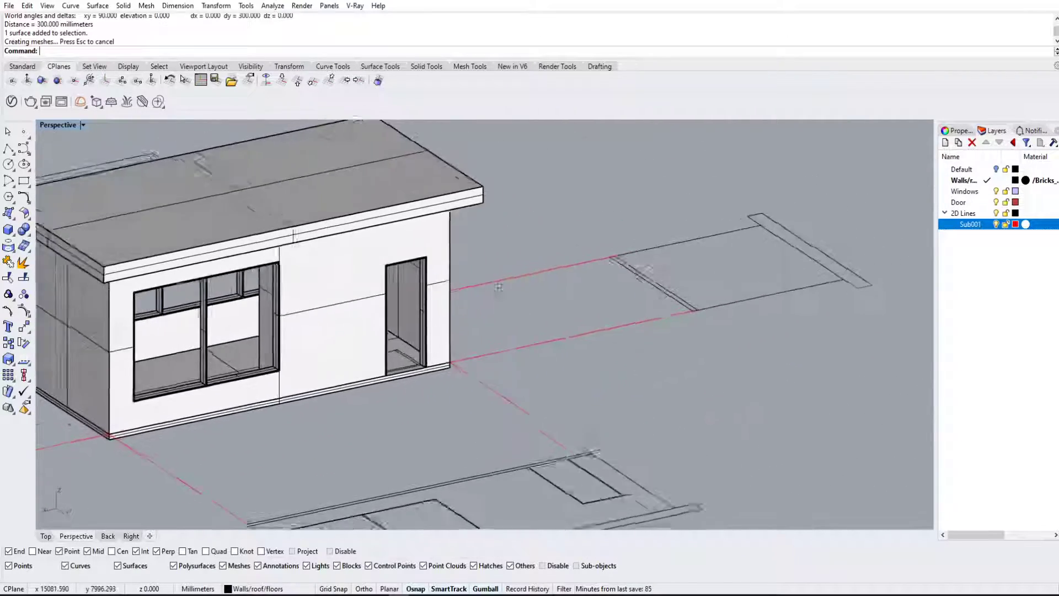
{"action": "right_click_drag", "start_coordinate": [441, 290], "coordinate": [601, 221], "text": "shift"}
{"action": "right_click_drag", "start_coordinate": [405, 308], "coordinate": [529, 309]}
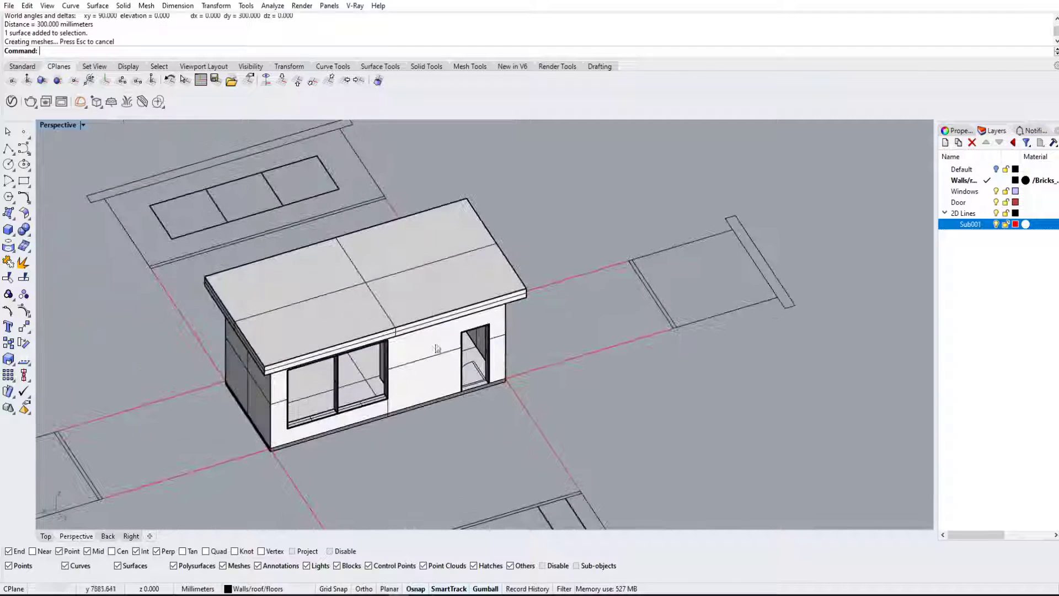
Step: Try moving the roof slab 1000 mm along the Y axis in the Top view, and undo the move
{"action": "scroll", "coordinate": [477, 360], "scroll_direction": "up", "scroll_amount": 7}
{"action": "left_click", "coordinate": [512, 173]}
{"action": "scroll", "coordinate": [514, 171], "scroll_direction": "down", "scroll_amount": 9}
{"action": "right_click_drag", "start_coordinate": [539, 200], "coordinate": [367, 287]}
{"action": "right_click_drag", "start_coordinate": [486, 276], "coordinate": [485, 298]}
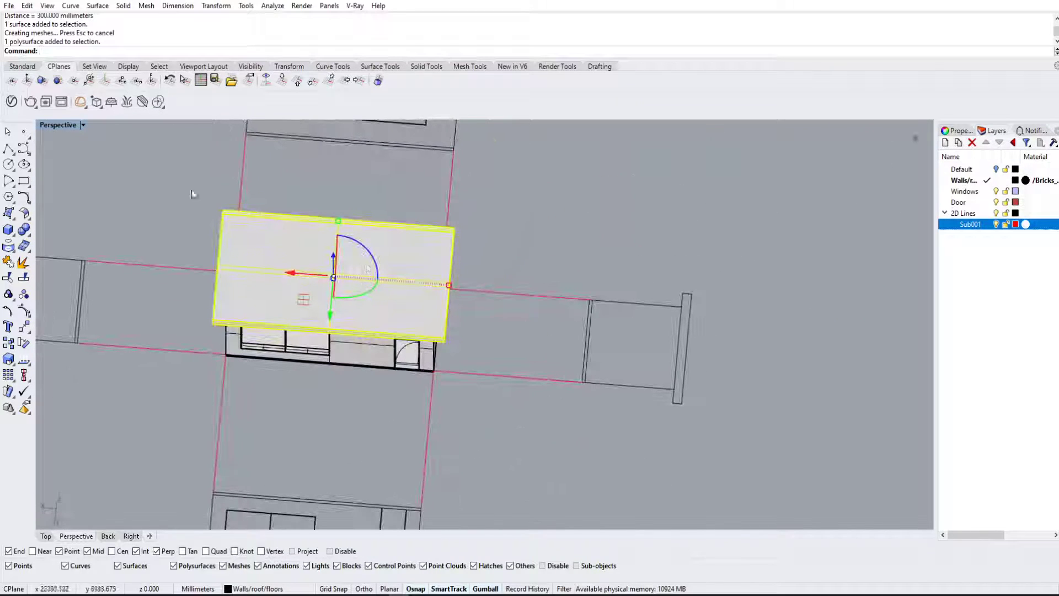
{"action": "double_click", "coordinate": [58, 125]}
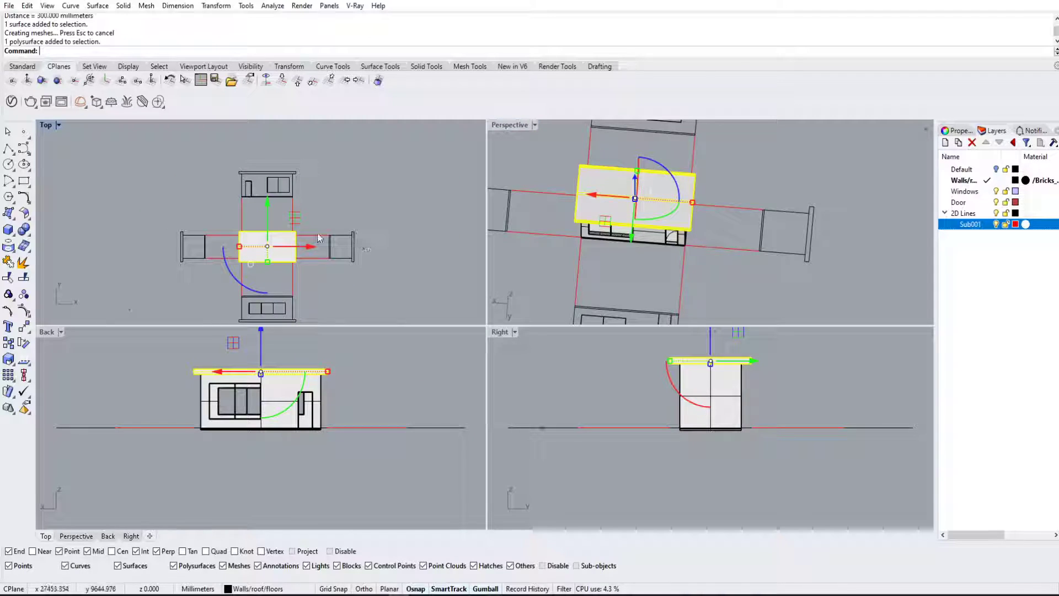
{"action": "left_click", "coordinate": [263, 203]}
{"action": "type", "text": "1000"}
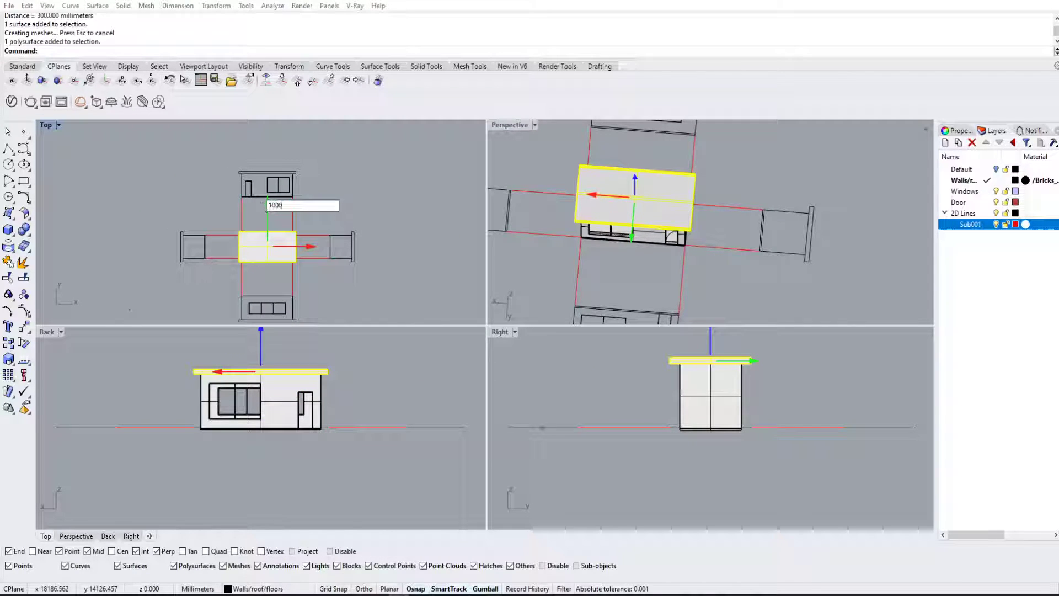
{"action": "key", "text": "Return"}
{"action": "key", "text": "ctrl+z"}
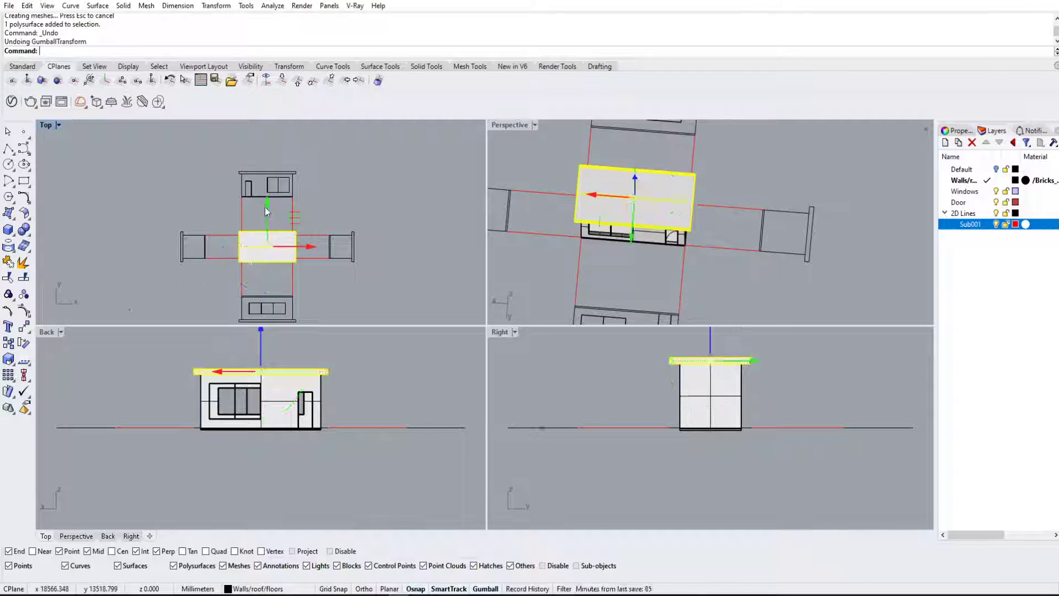
Step: Move the roof slab 10000 mm along the Y axis in the Top view, clear of the house
{"action": "left_click", "coordinate": [265, 207]}
{"action": "type", "text": "10000"}
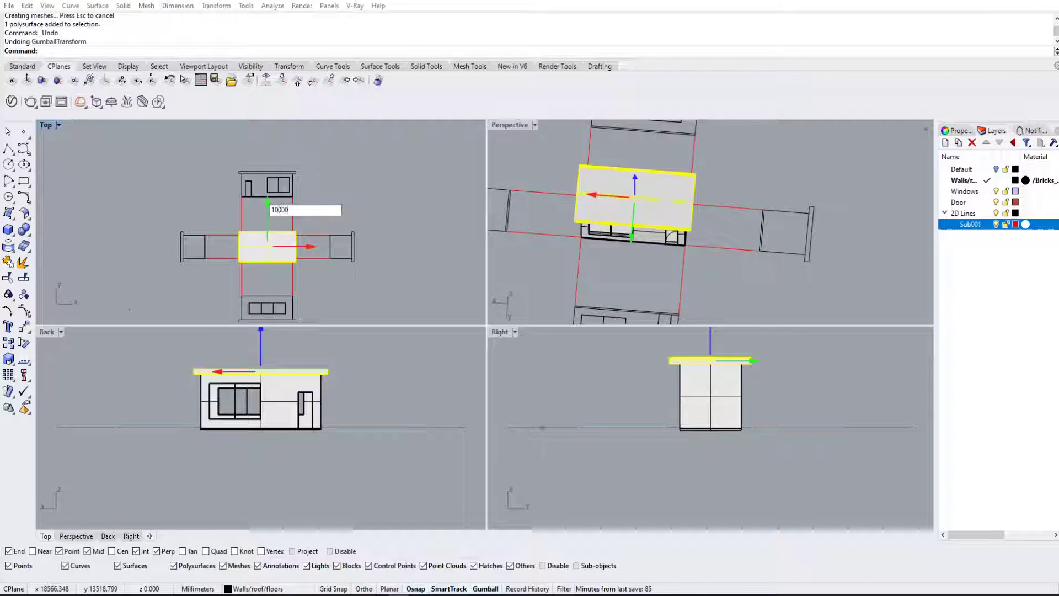
{"action": "key", "text": "Return"}
{"action": "left_click", "coordinate": [201, 169]}
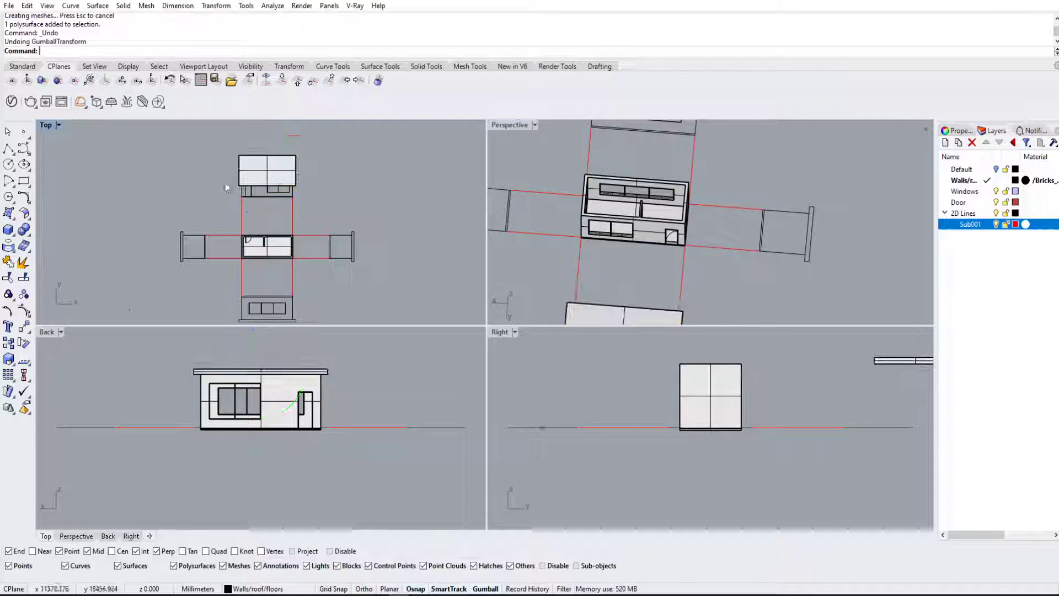
{"action": "scroll", "coordinate": [700, 226], "scroll_direction": "down", "scroll_amount": 2}
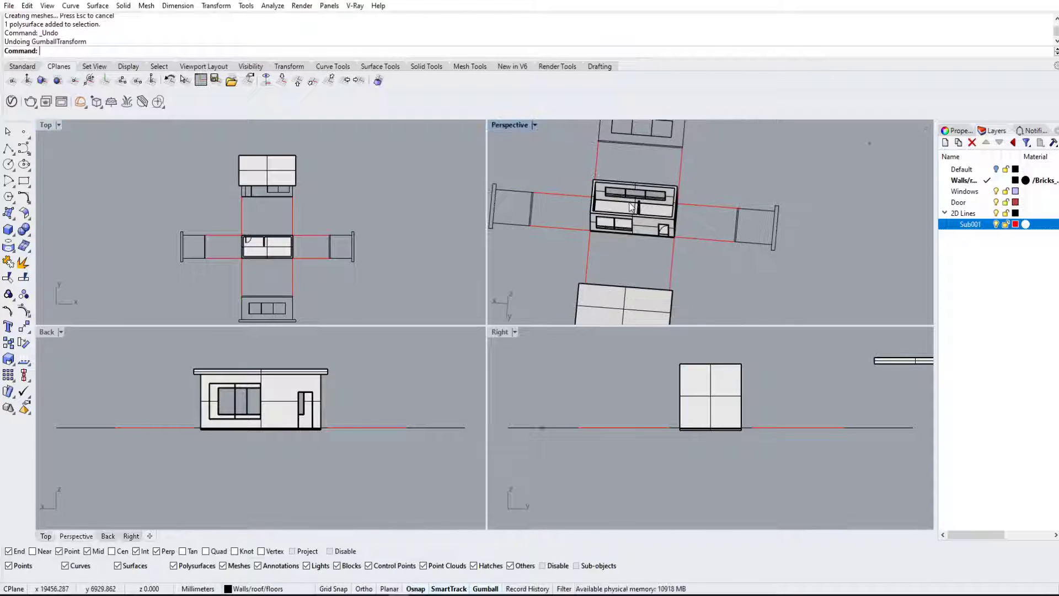
{"action": "right_click_drag", "start_coordinate": [704, 246], "coordinate": [573, 176]}
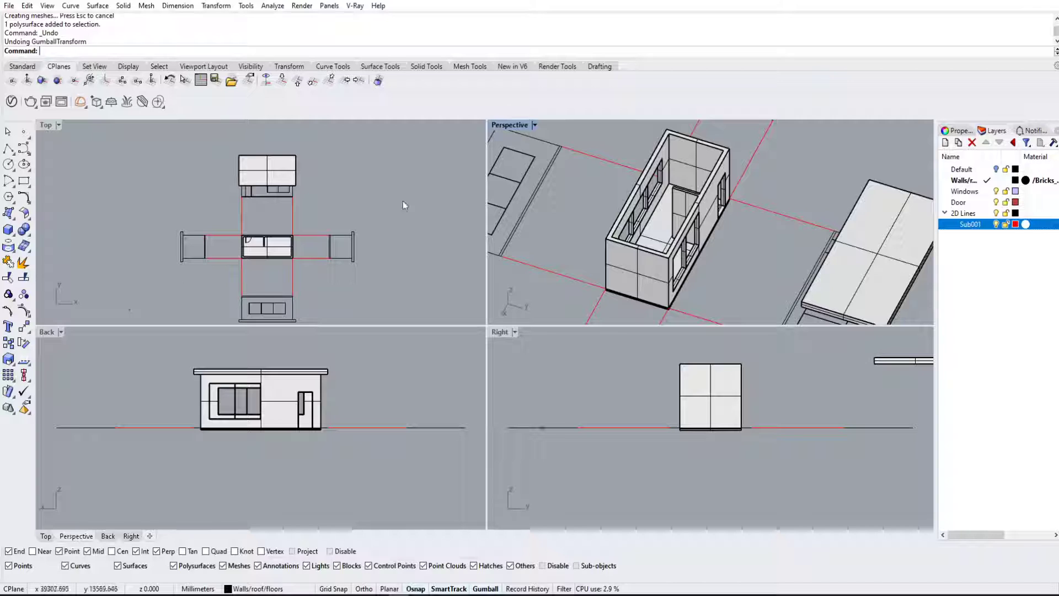
Step: Trace the open door leaf of the floor plan with a corner-to-corner rectangle in the maximized Perspective view
{"action": "scroll", "coordinate": [435, 188], "scroll_direction": "up", "scroll_amount": 10}
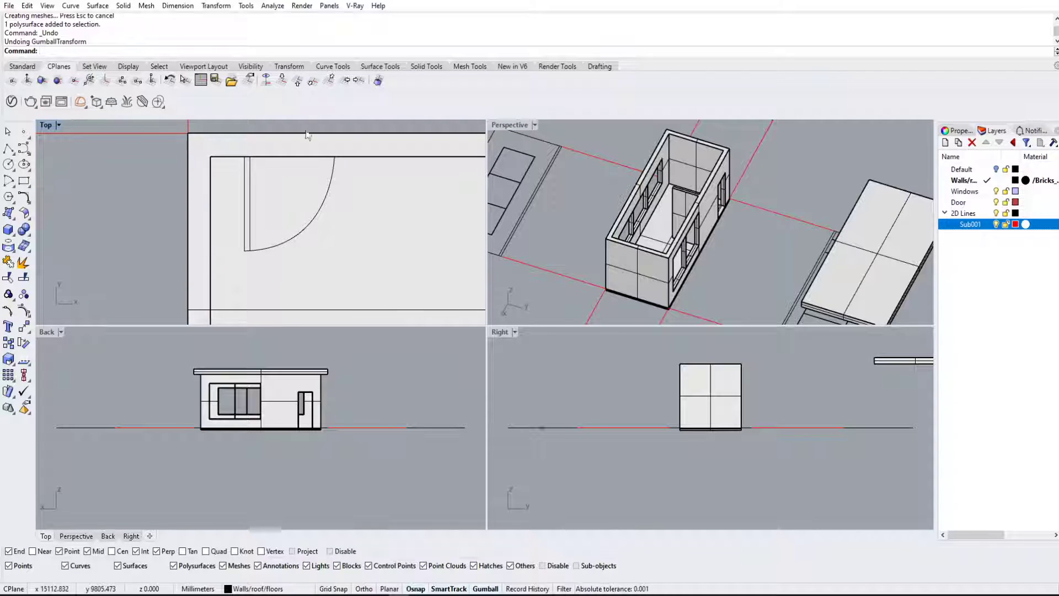
{"action": "left_click", "coordinate": [249, 177]}
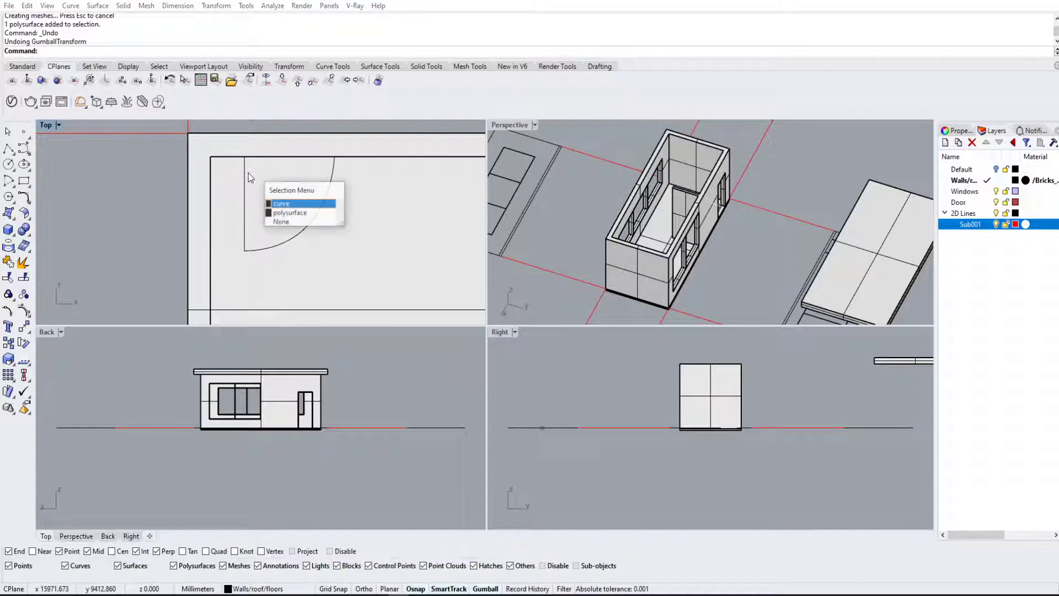
{"action": "double_click", "coordinate": [510, 125]}
{"action": "right_click_drag", "start_coordinate": [486, 220], "coordinate": [662, 267]}
{"action": "scroll", "coordinate": [662, 270], "scroll_direction": "up", "scroll_amount": 8}
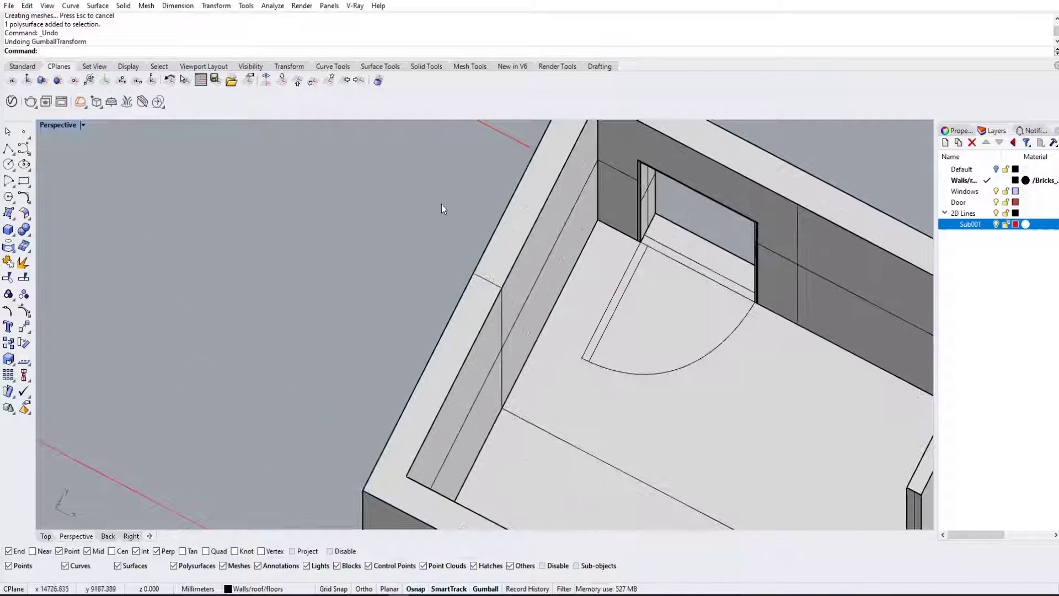
{"action": "left_click", "coordinate": [23, 181]}
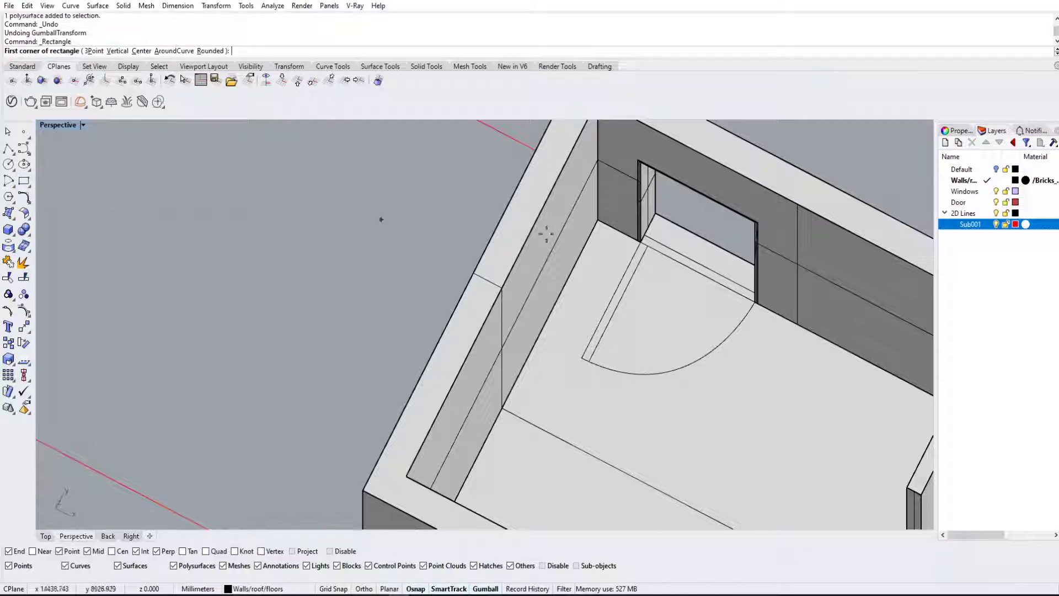
{"action": "left_click", "coordinate": [636, 245]}
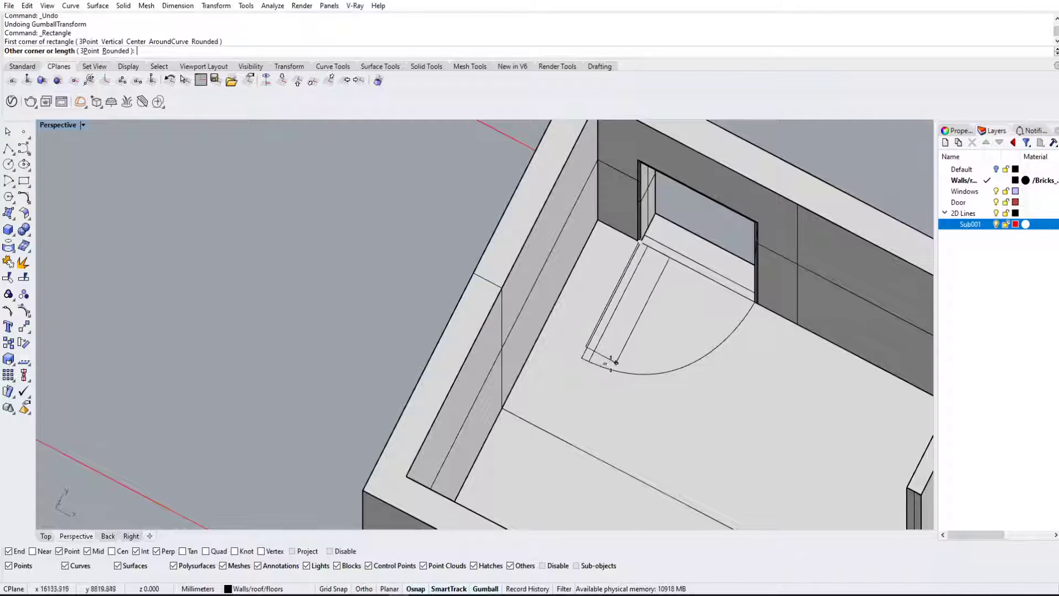
{"action": "scroll", "coordinate": [593, 362], "scroll_direction": "up", "scroll_amount": 3}
{"action": "left_click", "coordinate": [582, 360]}
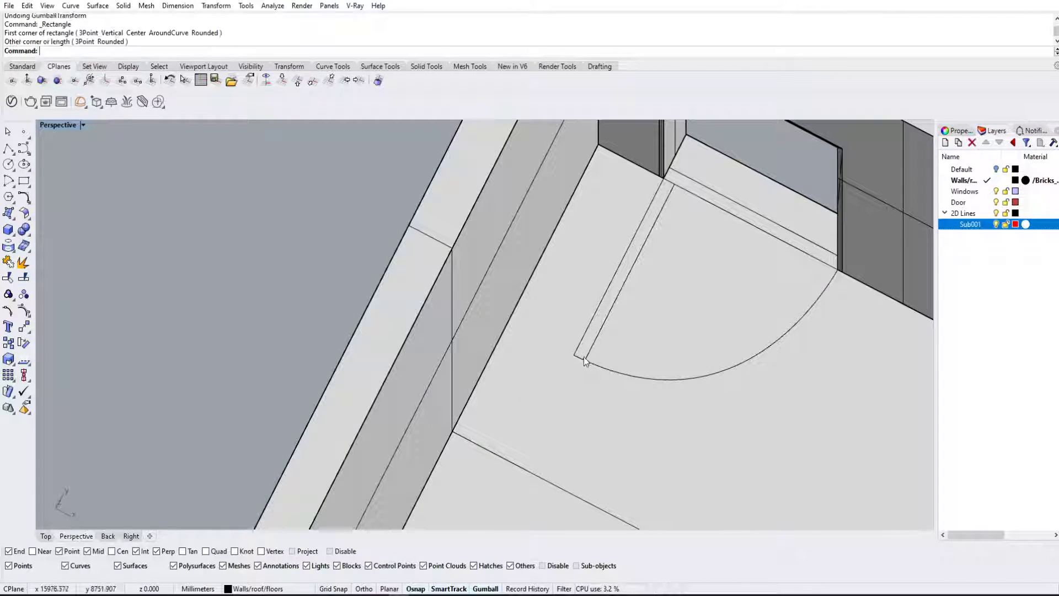
Step: Draw a second rectangle over the door leaf outline, then select the leaf curve and zoom to it
{"action": "scroll", "coordinate": [671, 169], "scroll_direction": "up", "scroll_amount": 7}
{"action": "right_click", "coordinate": [670, 172]}
{"action": "left_click", "coordinate": [650, 192]}
{"action": "scroll", "coordinate": [615, 359], "scroll_direction": "down", "scroll_amount": 5}
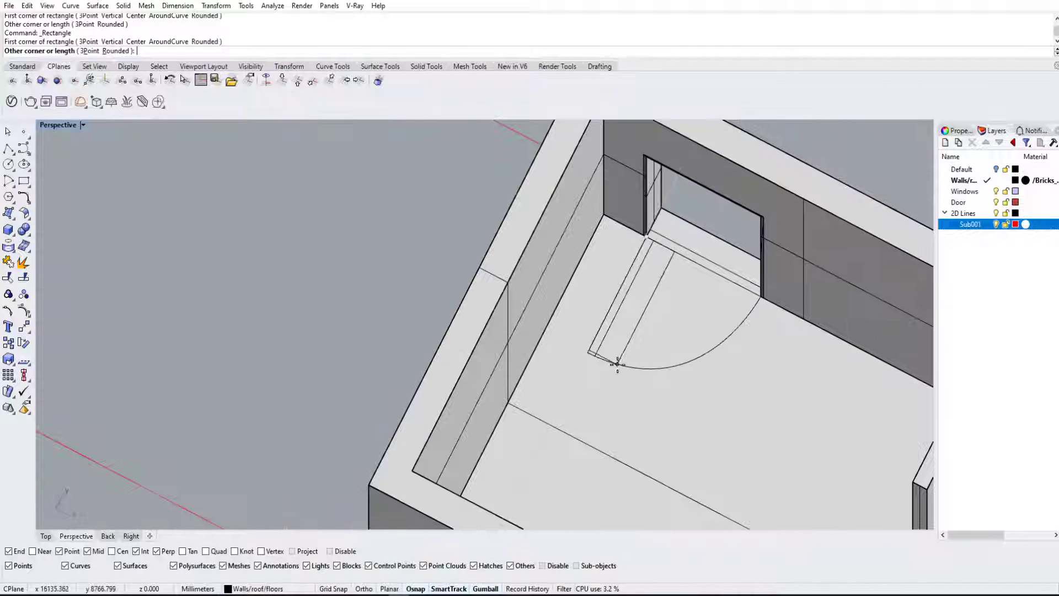
{"action": "scroll", "coordinate": [591, 360], "scroll_direction": "up", "scroll_amount": 5}
{"action": "key", "text": "Escape"}
{"action": "left_click", "coordinate": [601, 329]}
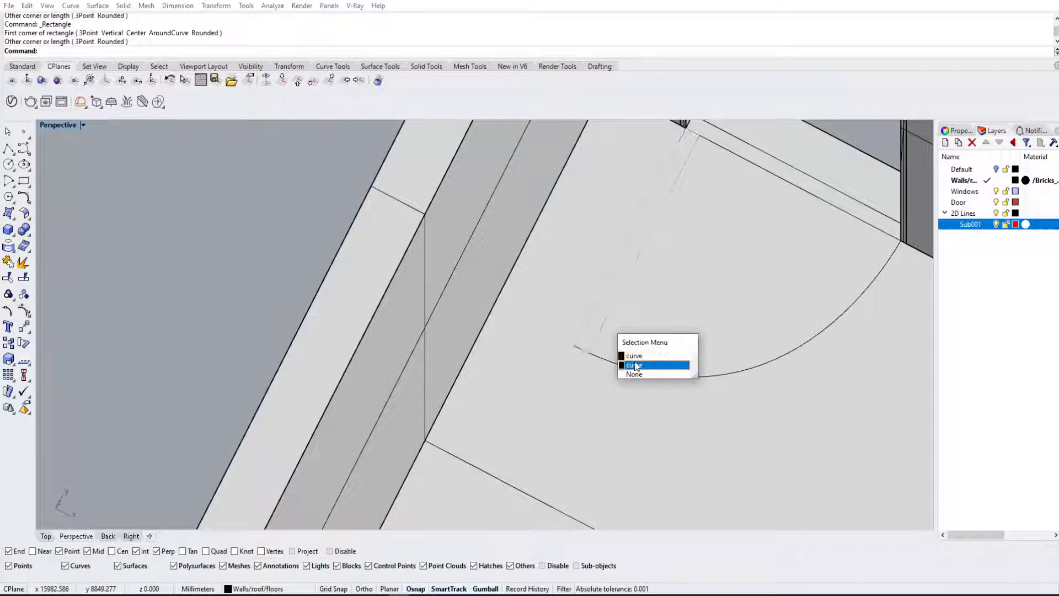
{"action": "left_click", "coordinate": [634, 354]}
{"action": "scroll", "coordinate": [623, 342], "scroll_direction": "down", "scroll_amount": 6}
{"action": "type", "text": "ZS"}
{"action": "key", "text": "Return"}
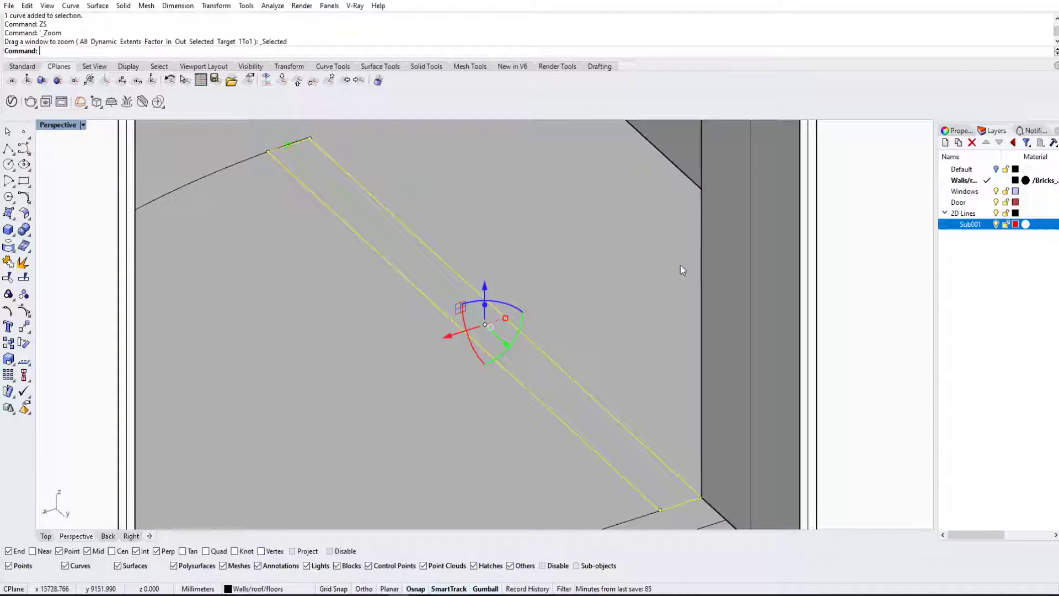
Step: Create a planar surface from the door leaf outline with PlanarSrf and select the new surface
{"action": "scroll", "coordinate": [680, 265], "scroll_direction": "down", "scroll_amount": 9}
{"action": "right_click_drag", "start_coordinate": [684, 269], "coordinate": [632, 393], "text": "shift"}
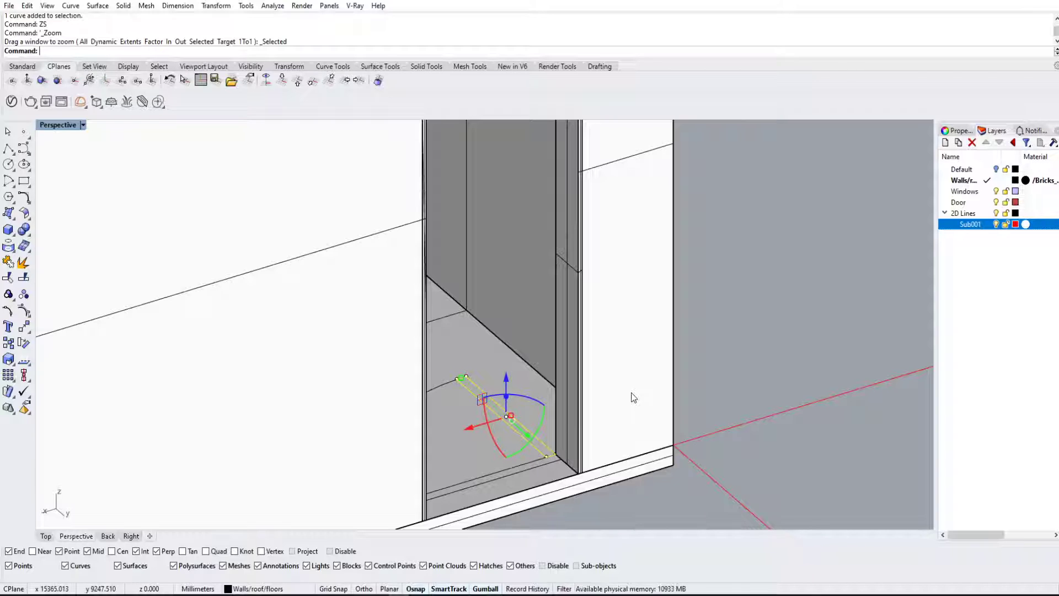
{"action": "type", "text": "Planas"}
{"action": "key", "text": "BackSpace"}
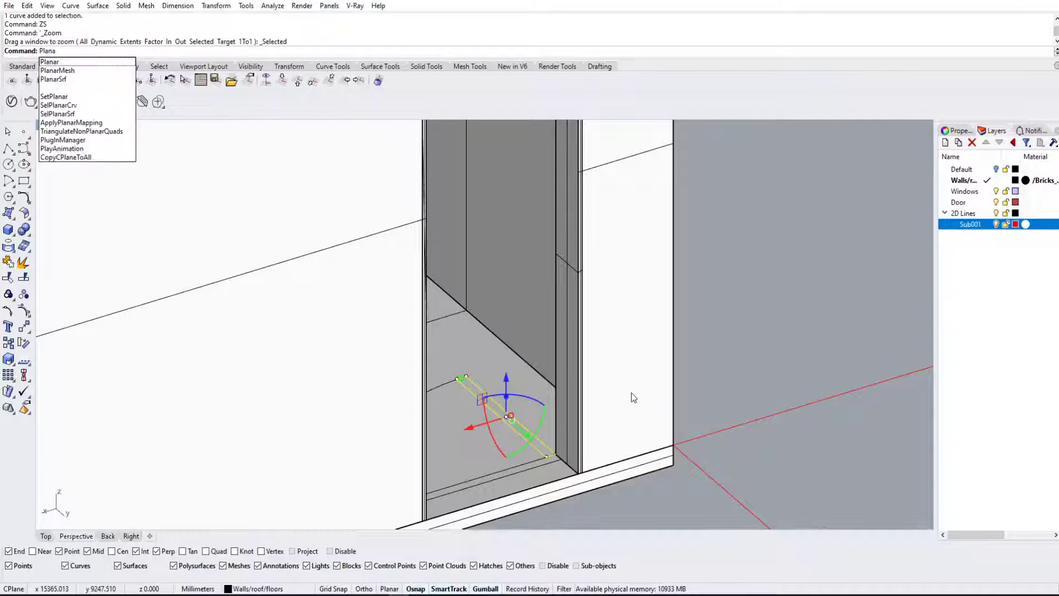
{"action": "type", "text": "rSrf"}
{"action": "key", "text": "Return"}
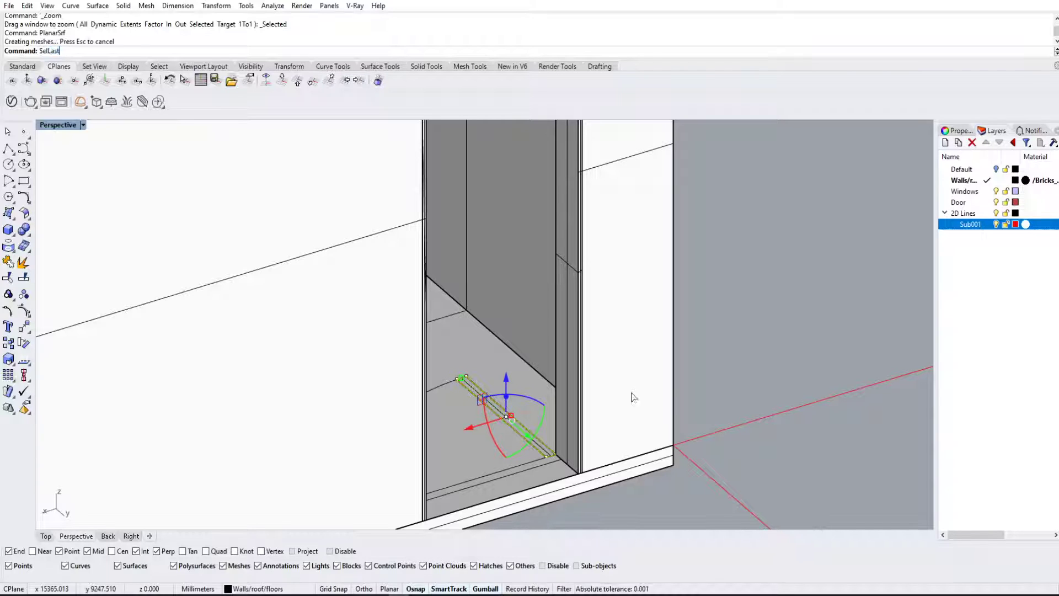
{"action": "type", "text": "SelLast"}
{"action": "key", "text": "Return"}
Step: Extrude the door leaf surface upward about 2000 mm to the top corner of the door frame with ExtrudeSrf
{"action": "scroll", "coordinate": [598, 403], "scroll_direction": "down", "scroll_amount": 3}
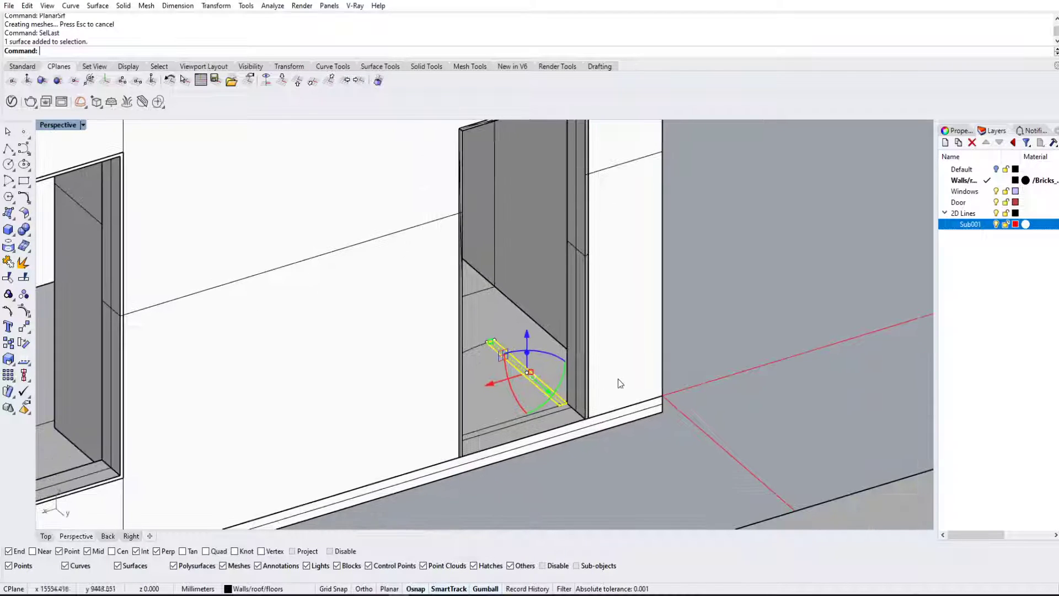
{"action": "scroll", "coordinate": [617, 377], "scroll_direction": "down", "scroll_amount": 1}
{"action": "right_click_drag", "start_coordinate": [728, 241], "coordinate": [703, 347], "text": "shift"}
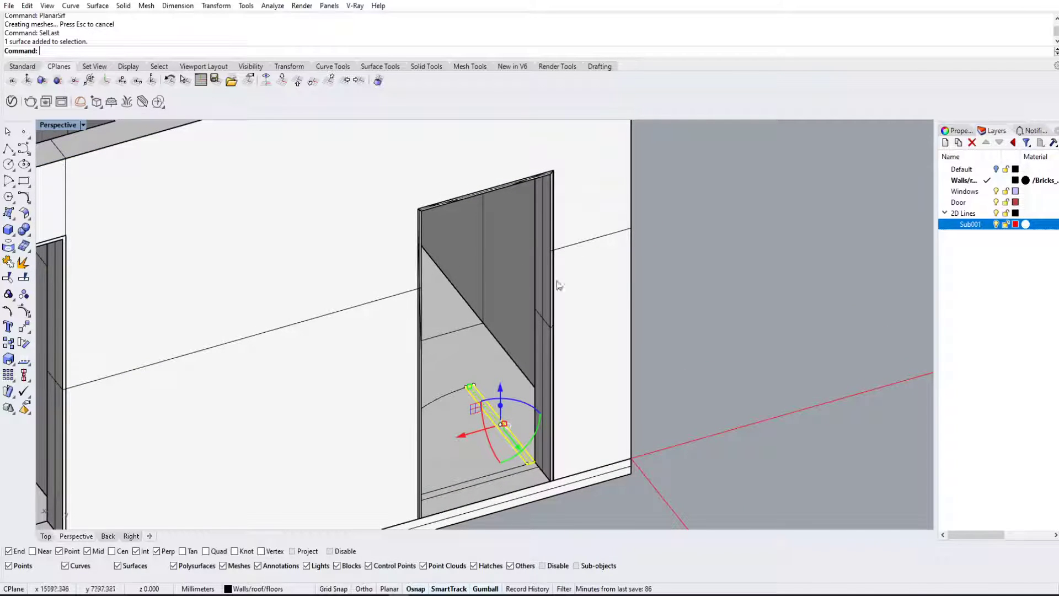
{"action": "scroll", "coordinate": [548, 236], "scroll_direction": "down", "scroll_amount": 2}
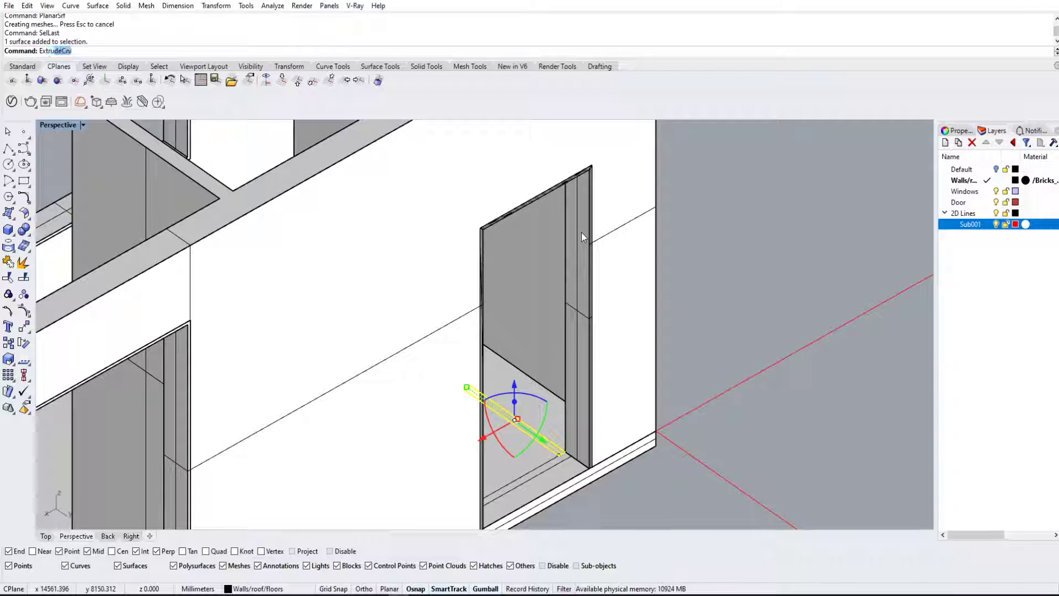
{"action": "type", "text": "udeSrf"}
{"action": "key", "text": "Return"}
{"action": "right_click_drag", "start_coordinate": [582, 232], "coordinate": [705, 247]}
{"action": "scroll", "coordinate": [623, 226], "scroll_direction": "down", "scroll_amount": 5}
{"action": "right_click_drag", "start_coordinate": [623, 213], "coordinate": [612, 295], "text": "shift"}
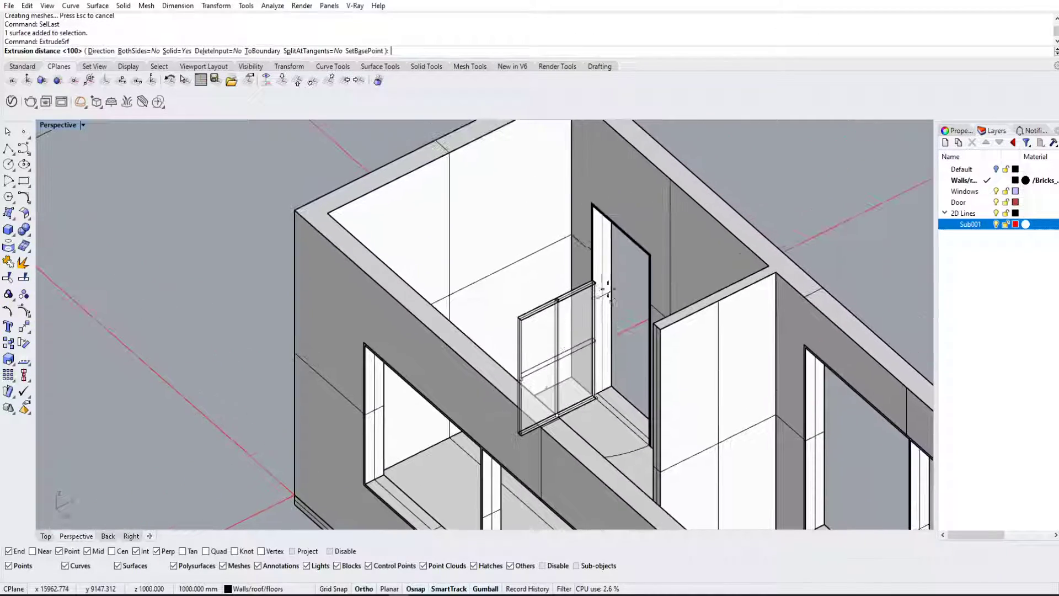
{"action": "scroll", "coordinate": [612, 295], "scroll_direction": "up", "scroll_amount": 3}
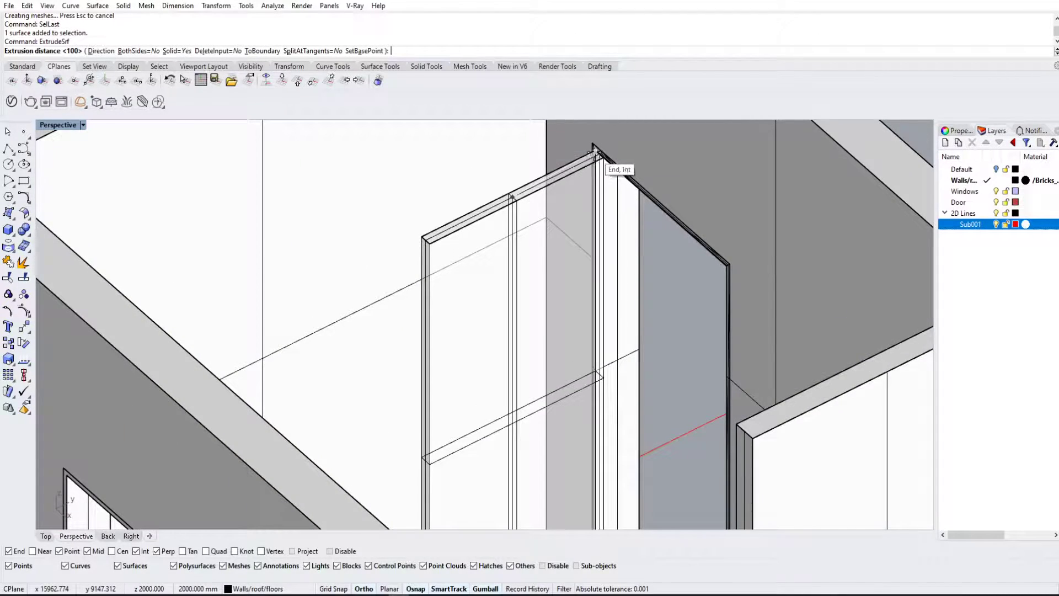
{"action": "left_click", "coordinate": [594, 152]}
Step: Rotate the solid door leaf about its hinge corner into the closed position across the doorway
{"action": "scroll", "coordinate": [656, 260], "scroll_direction": "down", "scroll_amount": 2}
{"action": "right_click_drag", "start_coordinate": [662, 334], "coordinate": [397, 305]}
{"action": "scroll", "coordinate": [472, 265], "scroll_direction": "down", "scroll_amount": 5}
{"action": "right_click_drag", "start_coordinate": [475, 286], "coordinate": [547, 343]}
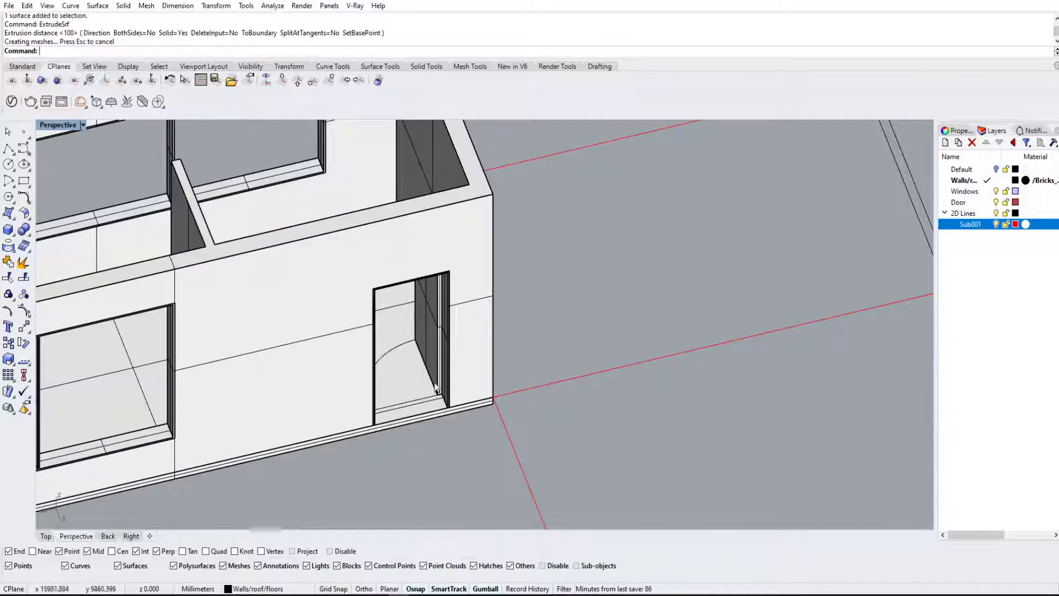
{"action": "left_click", "coordinate": [430, 372]}
{"action": "scroll", "coordinate": [429, 373], "scroll_direction": "down", "scroll_amount": 4}
{"action": "right_click_drag", "start_coordinate": [431, 375], "coordinate": [424, 400]}
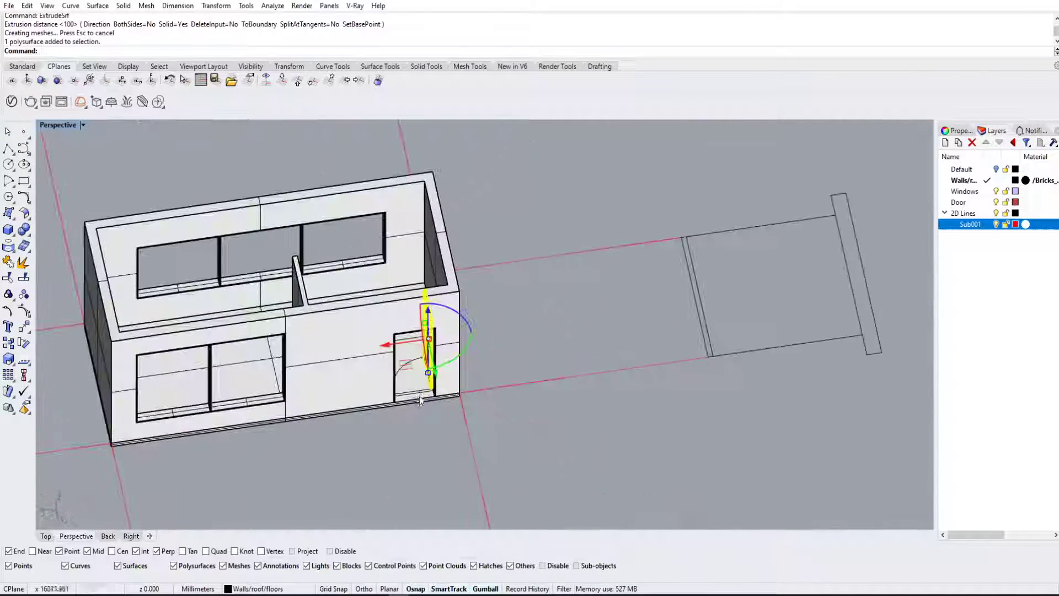
{"action": "scroll", "coordinate": [428, 391], "scroll_direction": "up", "scroll_amount": 6}
{"action": "type", "text": "otate"}
{"action": "key", "text": "Return"}
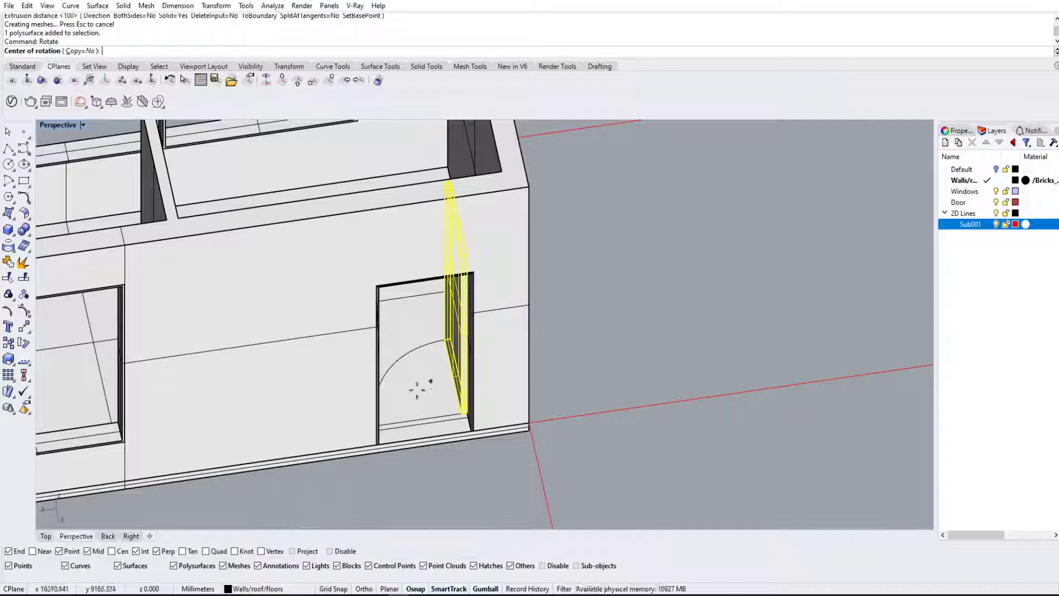
{"action": "scroll", "coordinate": [429, 383], "scroll_direction": "up", "scroll_amount": 4}
{"action": "right_click_drag", "start_coordinate": [504, 429], "coordinate": [530, 428]}
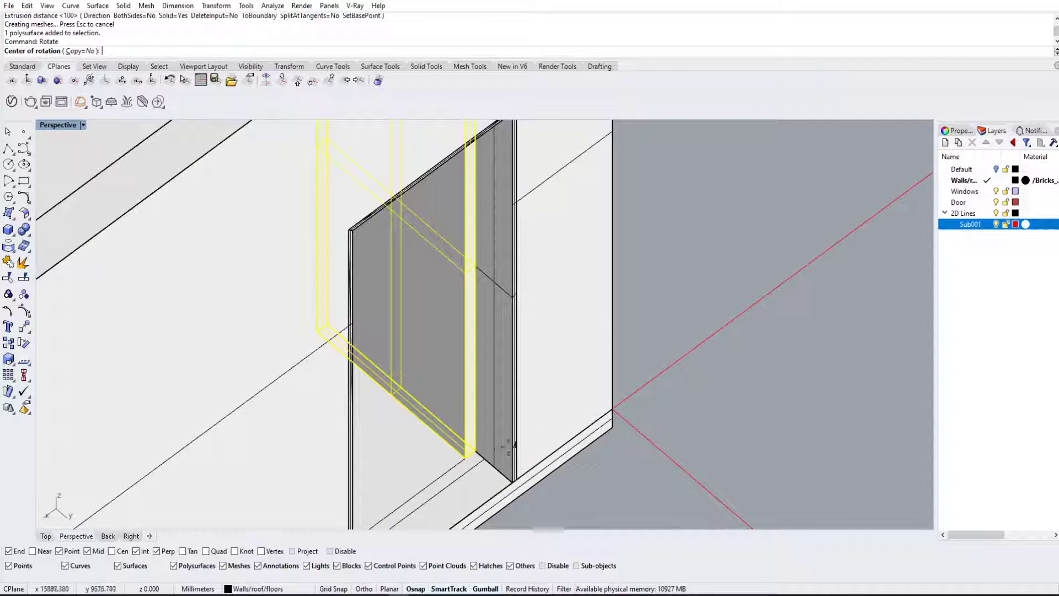
{"action": "left_click", "coordinate": [479, 452]}
{"action": "right_click_drag", "start_coordinate": [479, 452], "coordinate": [271, 407]}
{"action": "left_click", "coordinate": [368, 350]}
{"action": "left_click", "coordinate": [270, 407]}
{"action": "scroll", "coordinate": [333, 382], "scroll_direction": "down", "scroll_amount": 7}
{"action": "left_click", "coordinate": [456, 346]}
Step: Examine the closed door, the window openings and the interior of the house from several angles
{"action": "right_click_drag", "start_coordinate": [456, 346], "coordinate": [385, 357]}
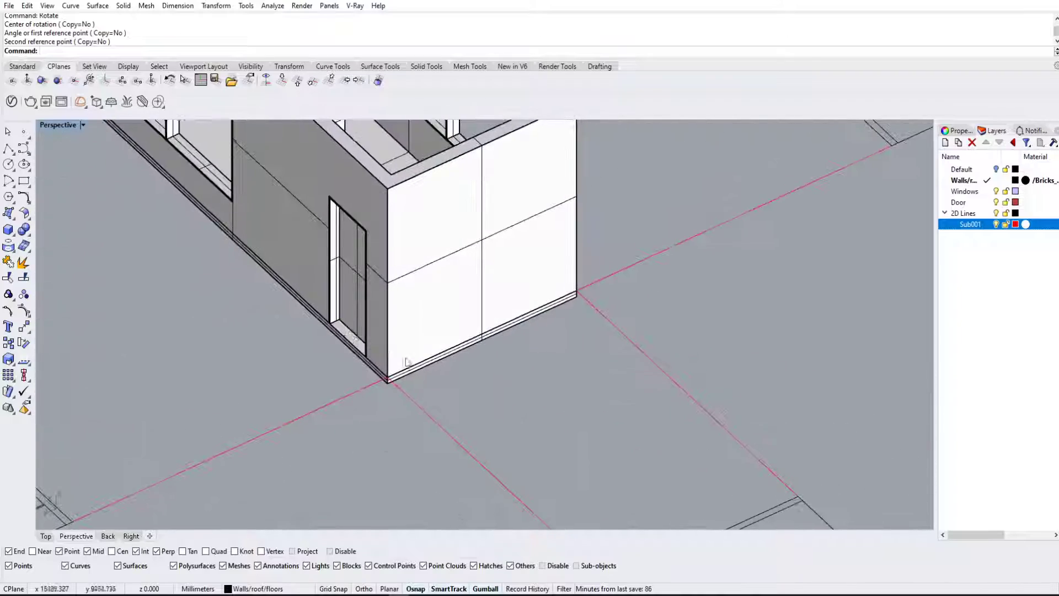
{"action": "scroll", "coordinate": [467, 361], "scroll_direction": "down", "scroll_amount": 7}
{"action": "right_click_drag", "start_coordinate": [467, 363], "coordinate": [622, 343]}
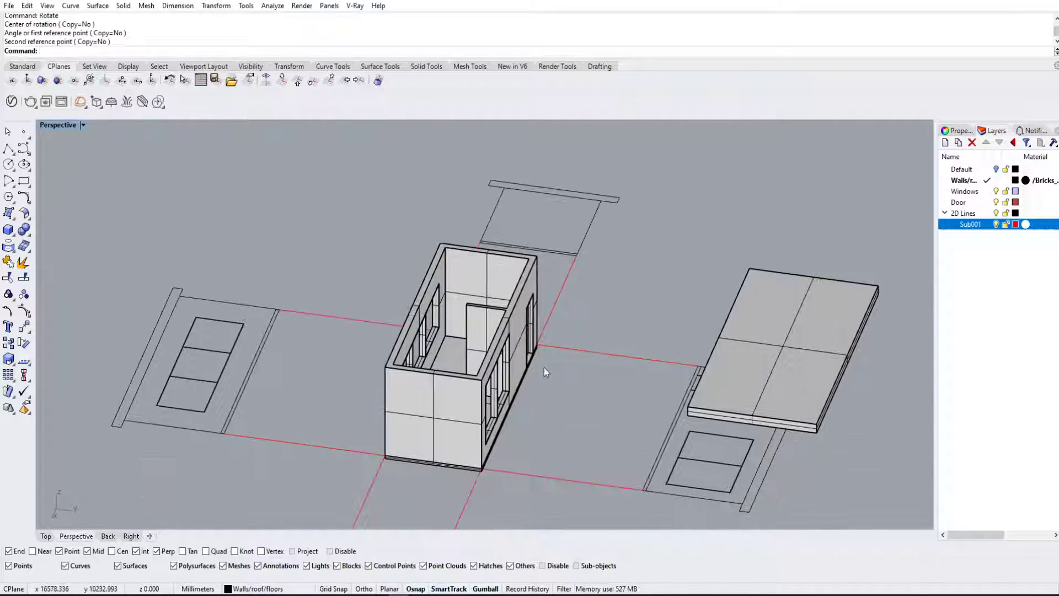
{"action": "scroll", "coordinate": [541, 369], "scroll_direction": "up", "scroll_amount": 10}
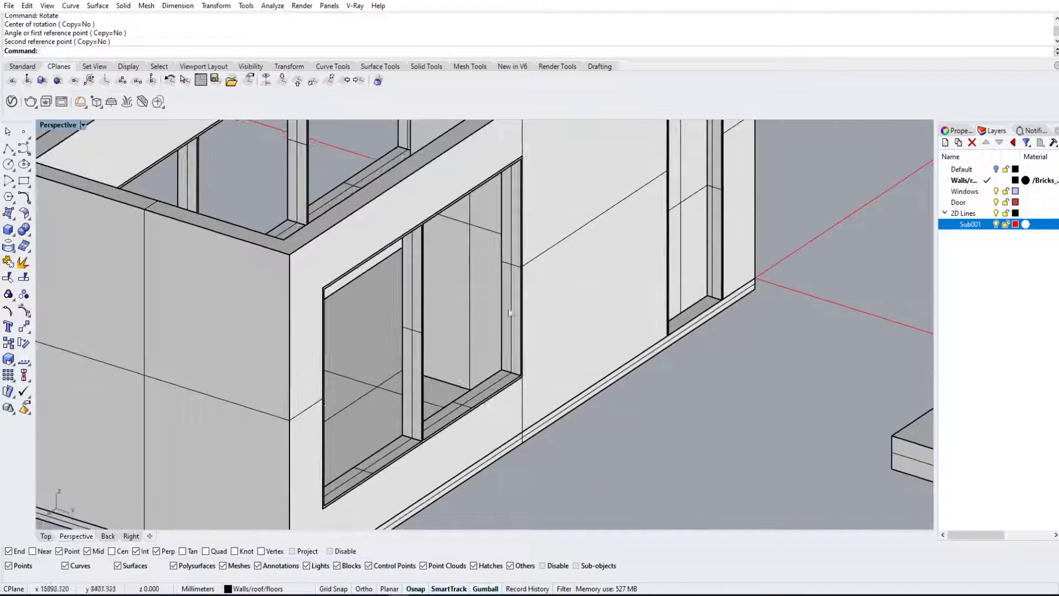
{"action": "scroll", "coordinate": [510, 313], "scroll_direction": "down", "scroll_amount": 5}
{"action": "right_click_drag", "start_coordinate": [510, 312], "coordinate": [390, 291]}
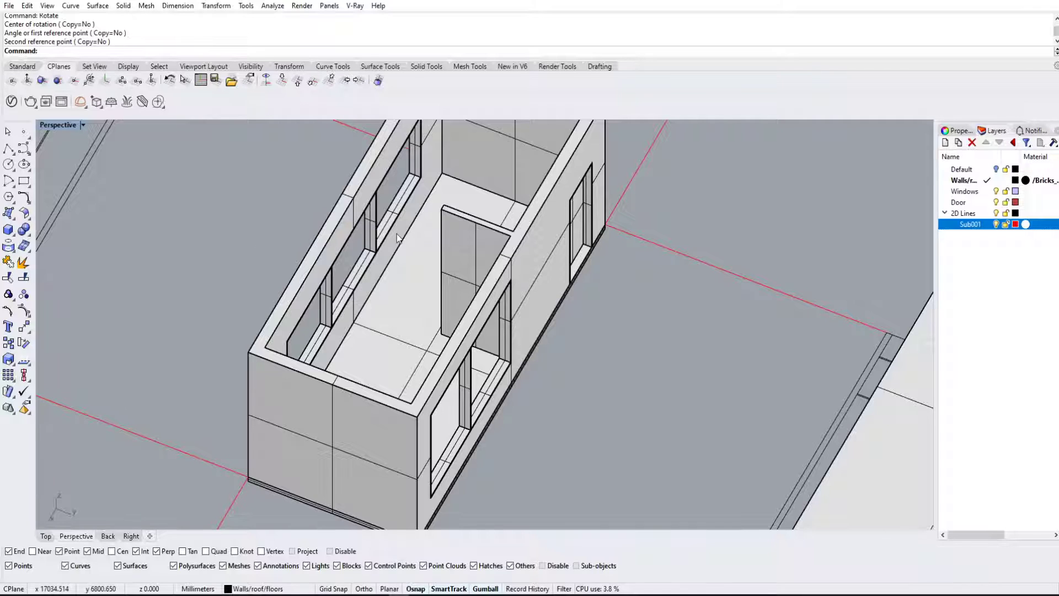
{"action": "scroll", "coordinate": [452, 233], "scroll_direction": "down", "scroll_amount": 3}
{"action": "right_click_drag", "start_coordinate": [452, 233], "coordinate": [450, 259]}
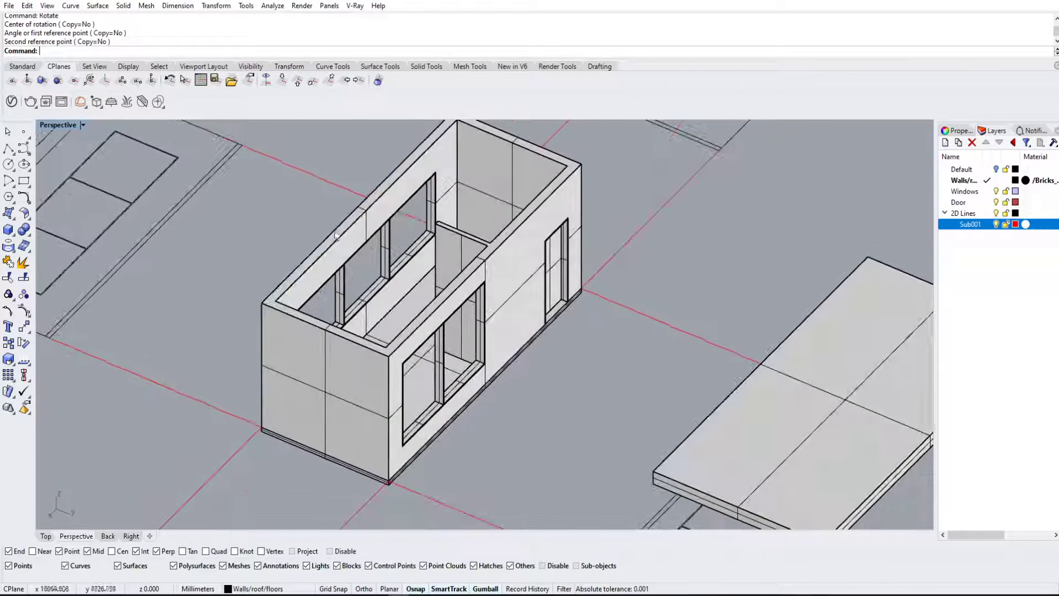
Step: Create a four-corner surface as glass in the window pane nearest the door, using the frame depth's midpoints
{"action": "left_click", "coordinate": [9, 213]}
{"action": "scroll", "coordinate": [483, 366], "scroll_direction": "up", "scroll_amount": 4}
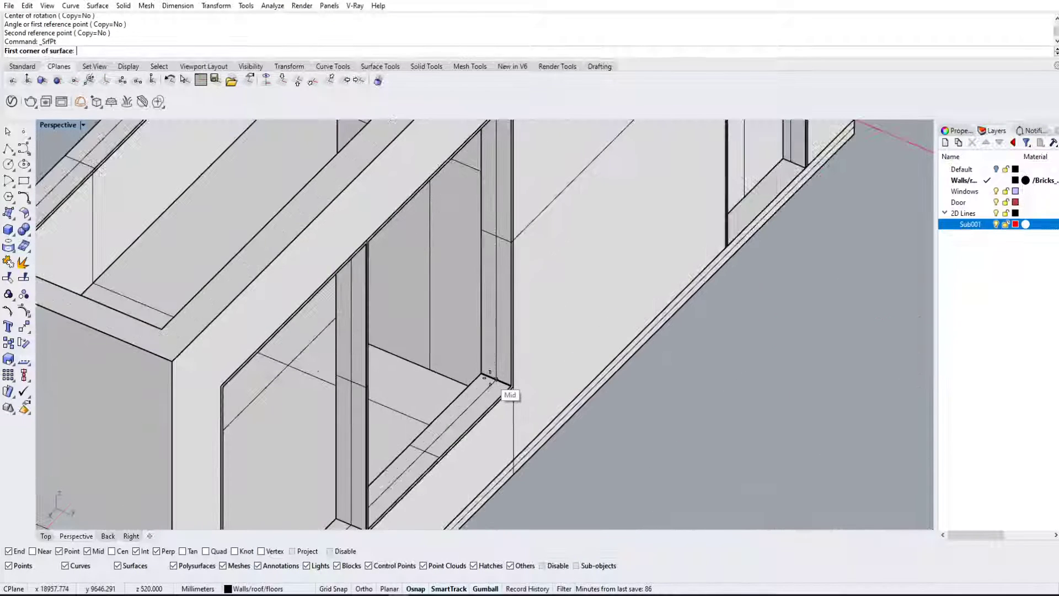
{"action": "left_click", "coordinate": [490, 377]}
{"action": "right_click_drag", "start_coordinate": [490, 377], "coordinate": [509, 261], "text": "shift"}
{"action": "right_click_drag", "start_coordinate": [482, 367], "coordinate": [385, 351], "text": "shift"}
{"action": "left_click", "coordinate": [138, 275]}
{"action": "scroll", "coordinate": [146, 280], "scroll_direction": "down", "scroll_amount": 4}
{"action": "right_click_drag", "start_coordinate": [150, 282], "coordinate": [230, 239], "text": "shift"}
{"action": "right_click_drag", "start_coordinate": [230, 238], "coordinate": [249, 275], "text": "shift"}
{"action": "scroll", "coordinate": [246, 276], "scroll_direction": "up", "scroll_amount": 2}
{"action": "left_click", "coordinate": [238, 279]}
{"action": "scroll", "coordinate": [242, 283], "scroll_direction": "down", "scroll_amount": 5}
{"action": "right_click_drag", "start_coordinate": [287, 331], "coordinate": [450, 320], "text": "shift"}
{"action": "scroll", "coordinate": [517, 292], "scroll_direction": "up", "scroll_amount": 8}
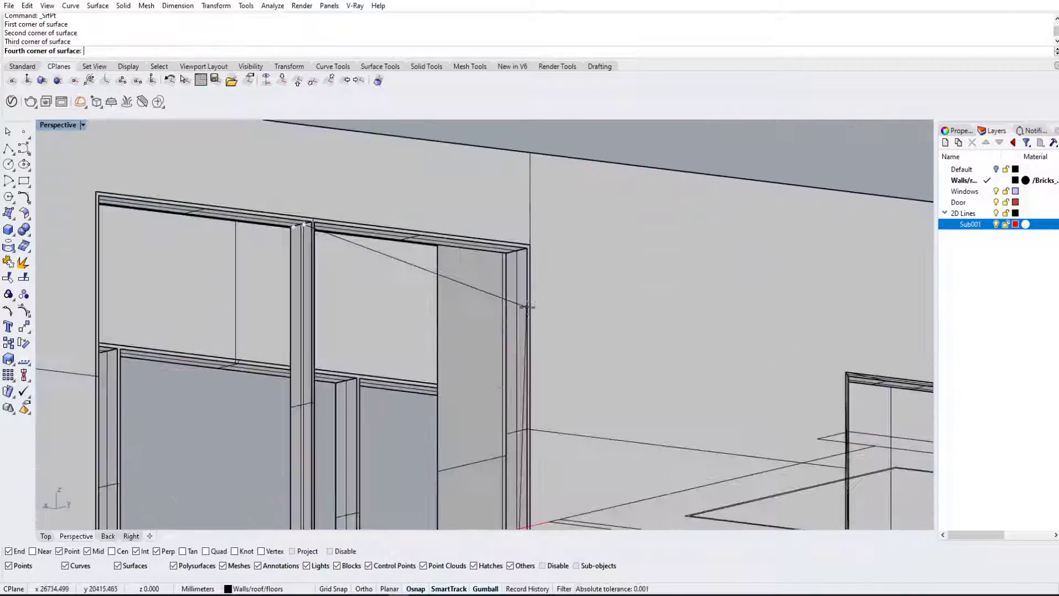
{"action": "left_click", "coordinate": [516, 236]}
Step: Copy the finished glass surface from the front window's pane nearest the door into the neighbouring pane, snapping frame corner to frame corner
{"action": "scroll", "coordinate": [524, 333], "scroll_direction": "down", "scroll_amount": 6}
{"action": "right_click_drag", "start_coordinate": [535, 338], "coordinate": [563, 284]}
{"action": "scroll", "coordinate": [504, 428], "scroll_direction": "down", "scroll_amount": 4}
{"action": "left_click", "coordinate": [486, 318]}
{"action": "scroll", "coordinate": [486, 317], "scroll_direction": "down", "scroll_amount": 3}
{"action": "scroll", "coordinate": [551, 309], "scroll_direction": "up", "scroll_amount": 8}
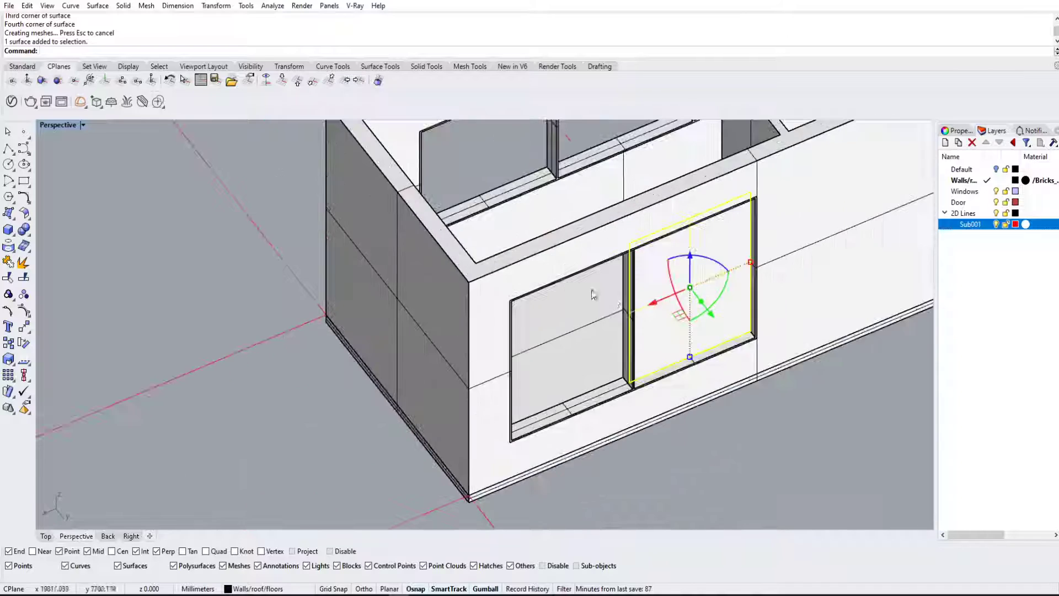
{"action": "key", "text": "Escape"}
{"action": "left_click", "coordinate": [559, 306]}
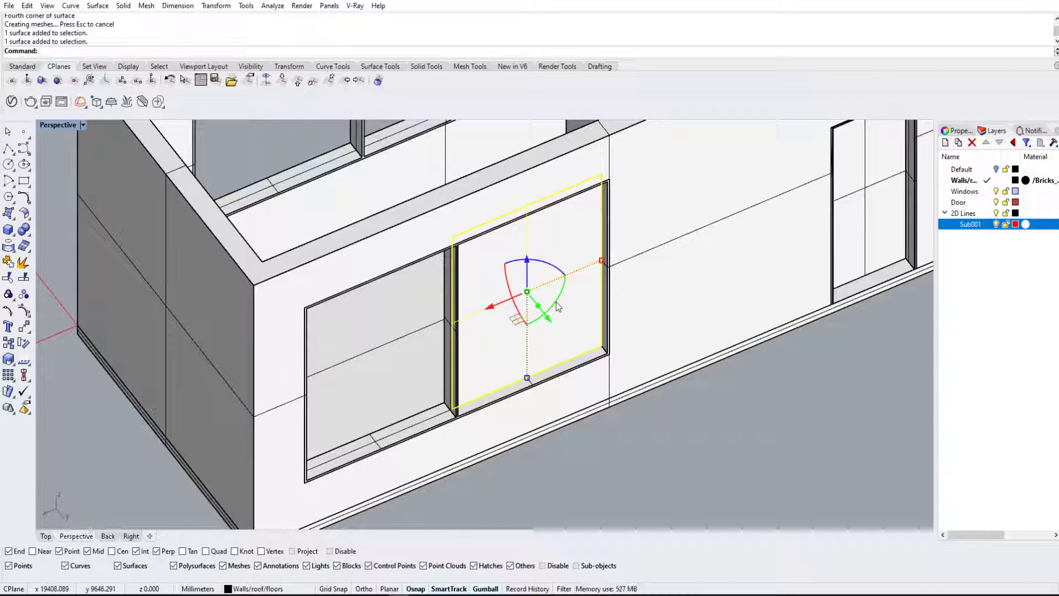
{"action": "key", "text": "Return"}
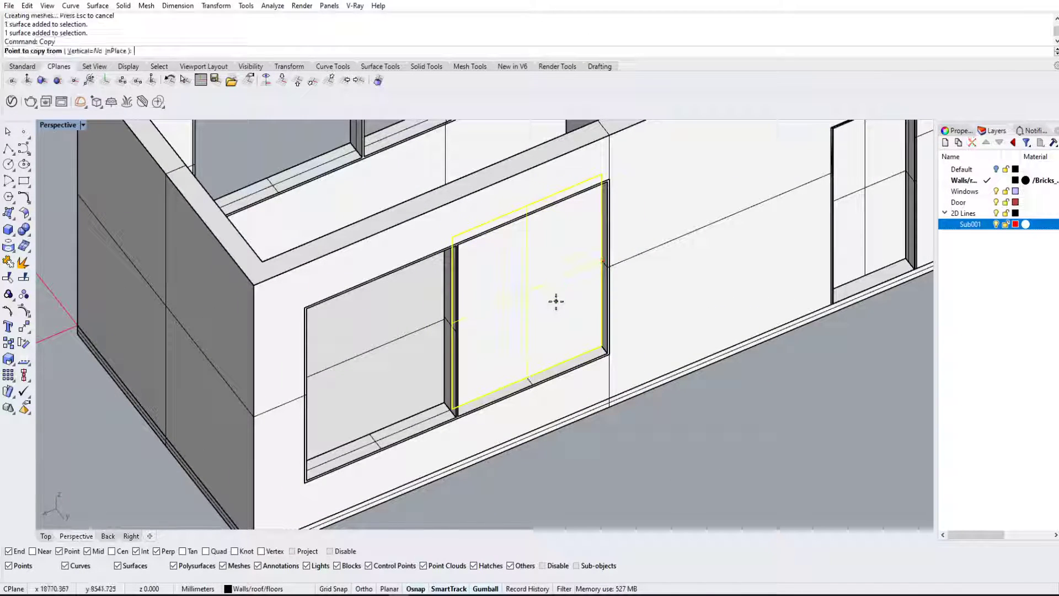
{"action": "scroll", "coordinate": [572, 346], "scroll_direction": "up", "scroll_amount": 5}
{"action": "left_click", "coordinate": [649, 367]}
{"action": "scroll", "coordinate": [551, 331], "scroll_direction": "down", "scroll_amount": 3}
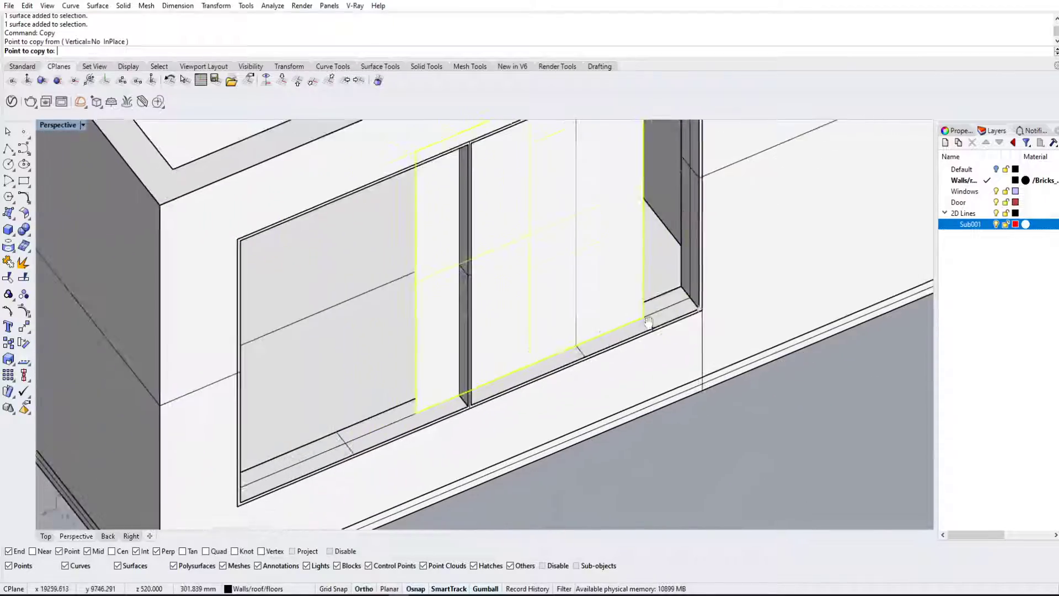
{"action": "scroll", "coordinate": [457, 426], "scroll_direction": "up", "scroll_amount": 6}
{"action": "left_click", "coordinate": [458, 428]}
{"action": "scroll", "coordinate": [458, 428], "scroll_direction": "down", "scroll_amount": 10}
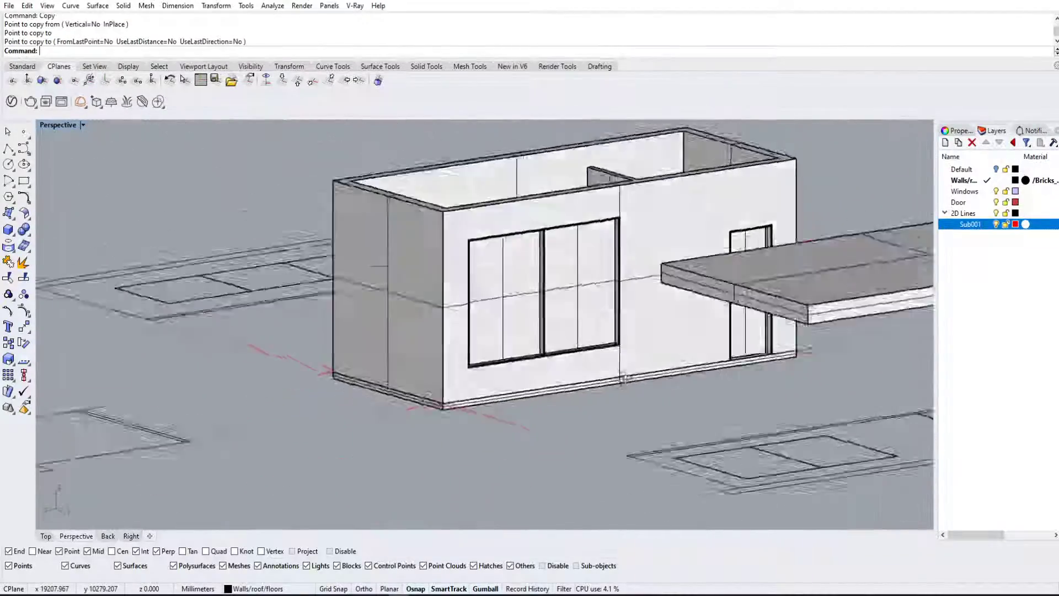
{"action": "right_click_drag", "start_coordinate": [623, 378], "coordinate": [657, 444]}
{"action": "left_click", "coordinate": [619, 353]}
{"action": "left_click", "coordinate": [551, 395]}
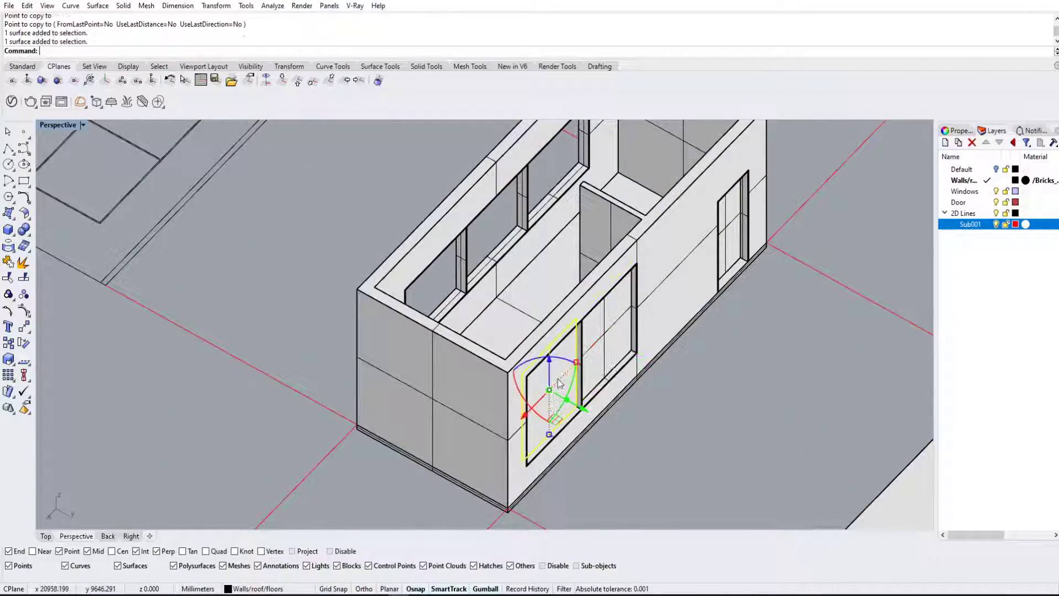
Step: Create a four-corner glass surface in an end pane of the three-pane window on the opposite long wall
{"action": "scroll", "coordinate": [566, 384], "scroll_direction": "down", "scroll_amount": 4}
{"action": "right_click_drag", "start_coordinate": [416, 391], "coordinate": [737, 369]}
{"action": "scroll", "coordinate": [579, 315], "scroll_direction": "up", "scroll_amount": 8}
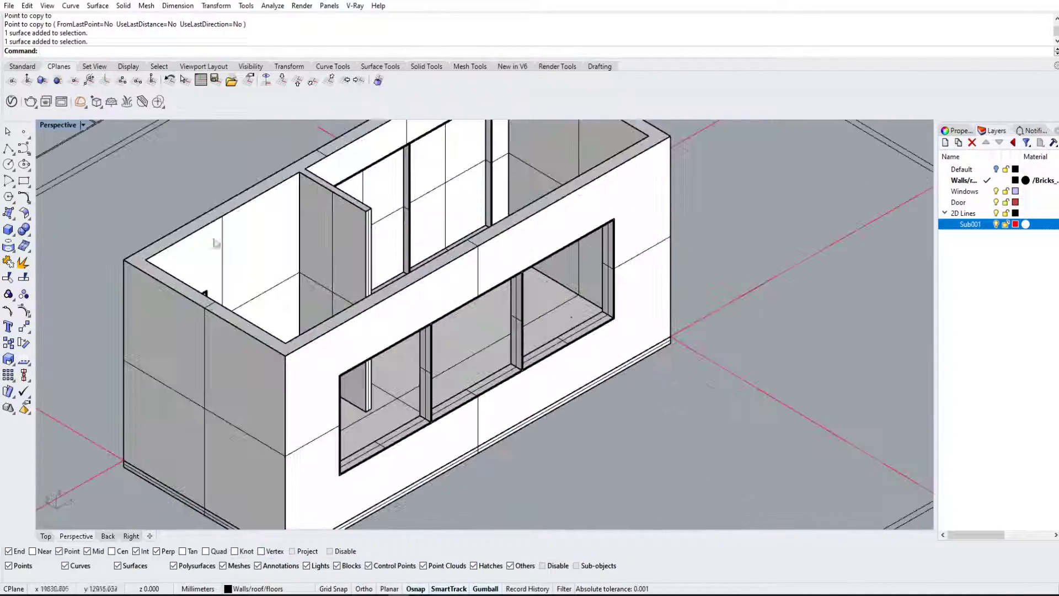
{"action": "left_click", "coordinate": [7, 213]}
{"action": "scroll", "coordinate": [604, 323], "scroll_direction": "up", "scroll_amount": 5}
{"action": "left_click", "coordinate": [622, 296]}
{"action": "scroll", "coordinate": [623, 296], "scroll_direction": "down", "scroll_amount": 5}
{"action": "right_click_drag", "start_coordinate": [623, 296], "coordinate": [502, 381]}
{"action": "left_click", "coordinate": [495, 385]}
{"action": "scroll", "coordinate": [494, 385], "scroll_direction": "up", "scroll_amount": 6}
{"action": "scroll", "coordinate": [506, 260], "scroll_direction": "down", "scroll_amount": 5}
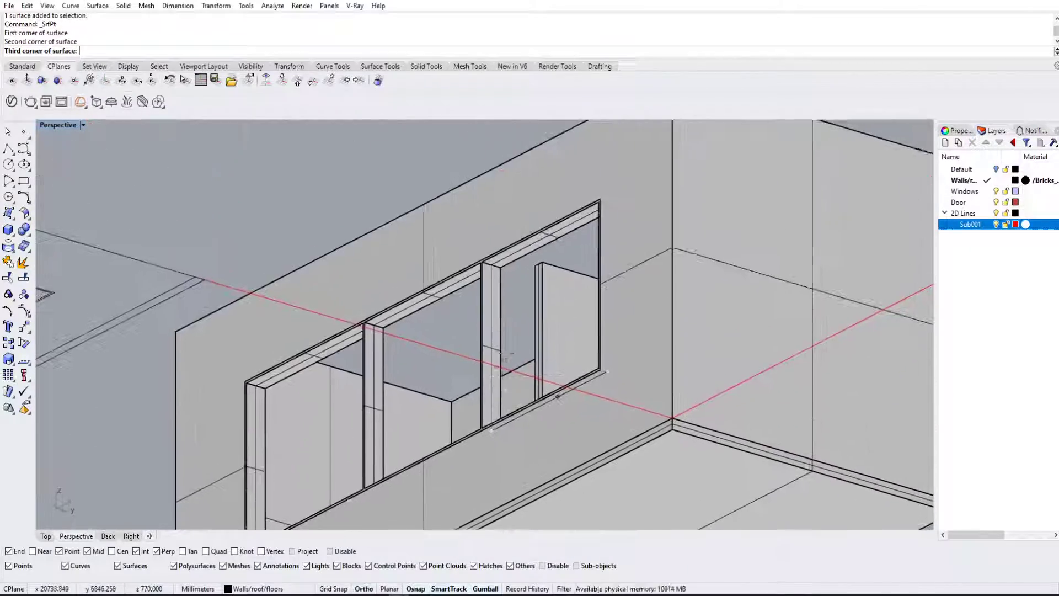
{"action": "left_click", "coordinate": [492, 262]}
{"action": "scroll", "coordinate": [492, 263], "scroll_direction": "down", "scroll_amount": 4}
{"action": "right_click_drag", "start_coordinate": [493, 263], "coordinate": [494, 329]}
{"action": "scroll", "coordinate": [490, 303], "scroll_direction": "up", "scroll_amount": 4}
{"action": "left_click", "coordinate": [491, 303]}
{"action": "scroll", "coordinate": [491, 303], "scroll_direction": "down", "scroll_amount": 5}
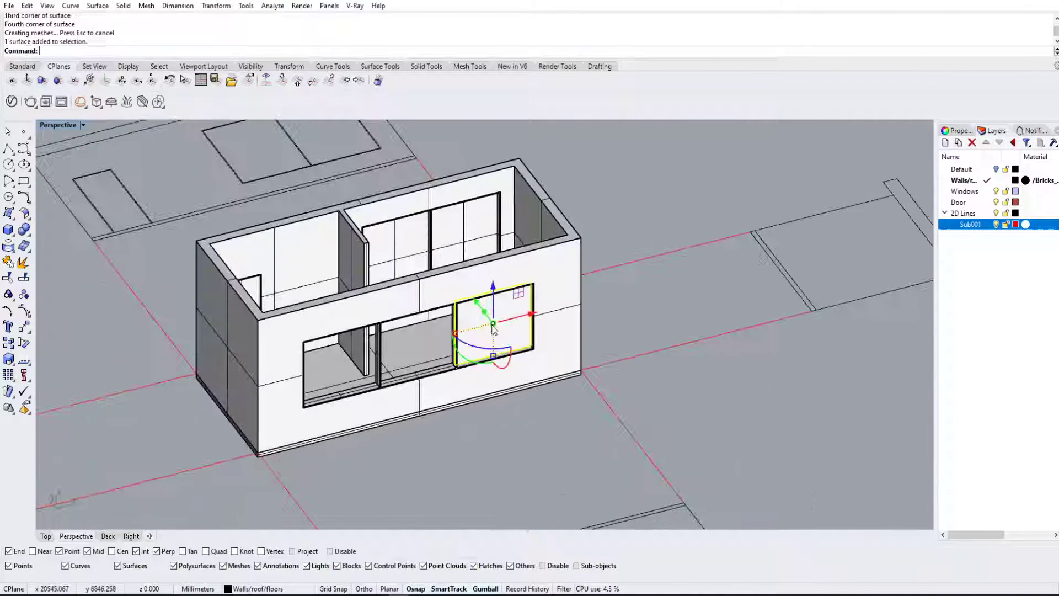
Step: Copy the glass surface into the other two panes of the three-pane window, snapping to the frame corners
{"action": "type", "text": "Copy"}
{"action": "key", "text": "Return"}
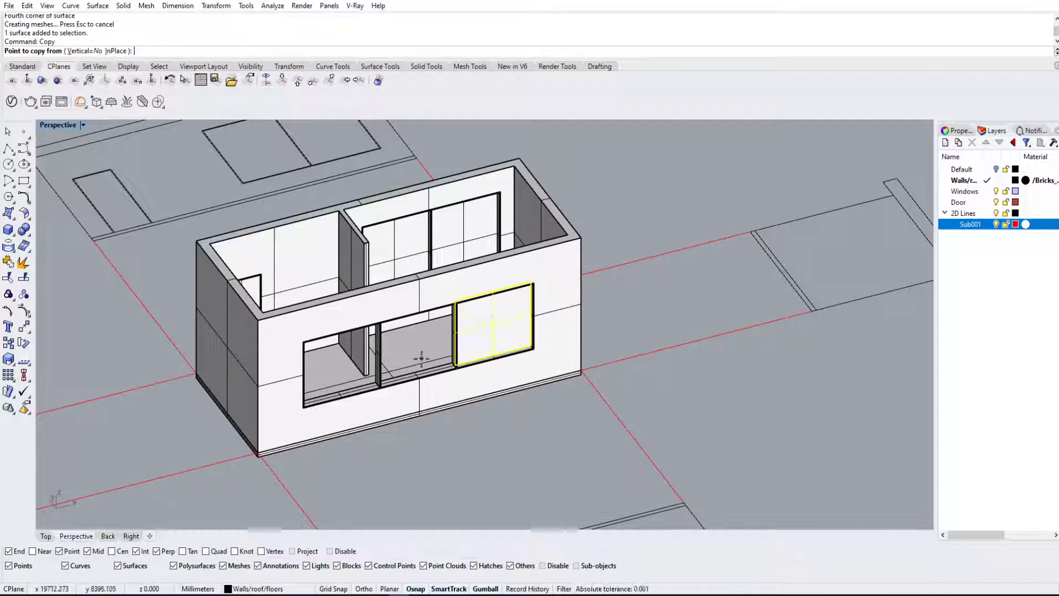
{"action": "scroll", "coordinate": [538, 352], "scroll_direction": "up", "scroll_amount": 5}
{"action": "left_click", "coordinate": [584, 333]}
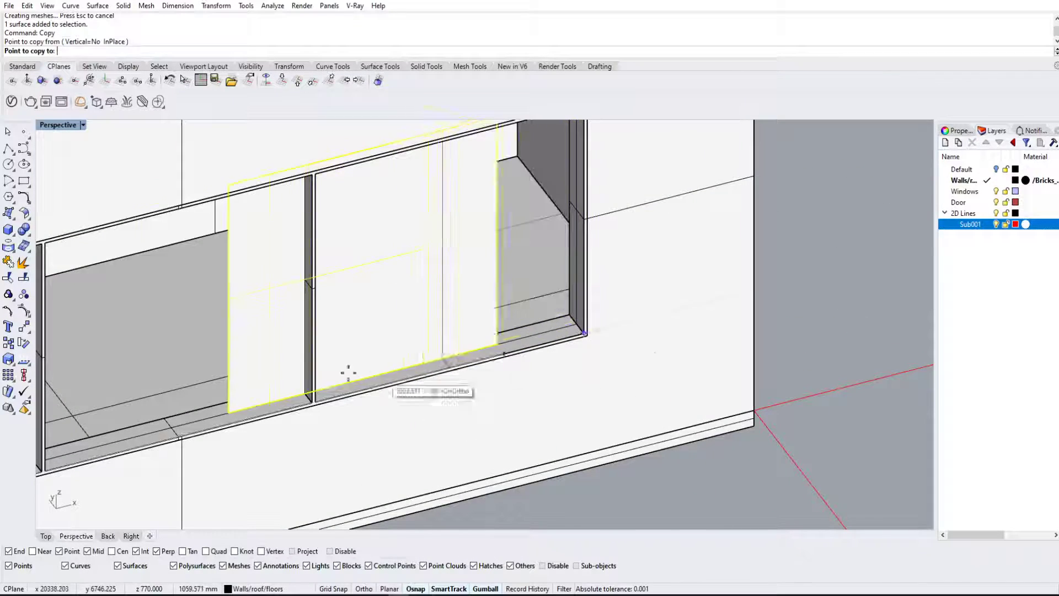
{"action": "left_click", "coordinate": [309, 399]}
{"action": "scroll", "coordinate": [309, 400], "scroll_direction": "down", "scroll_amount": 3}
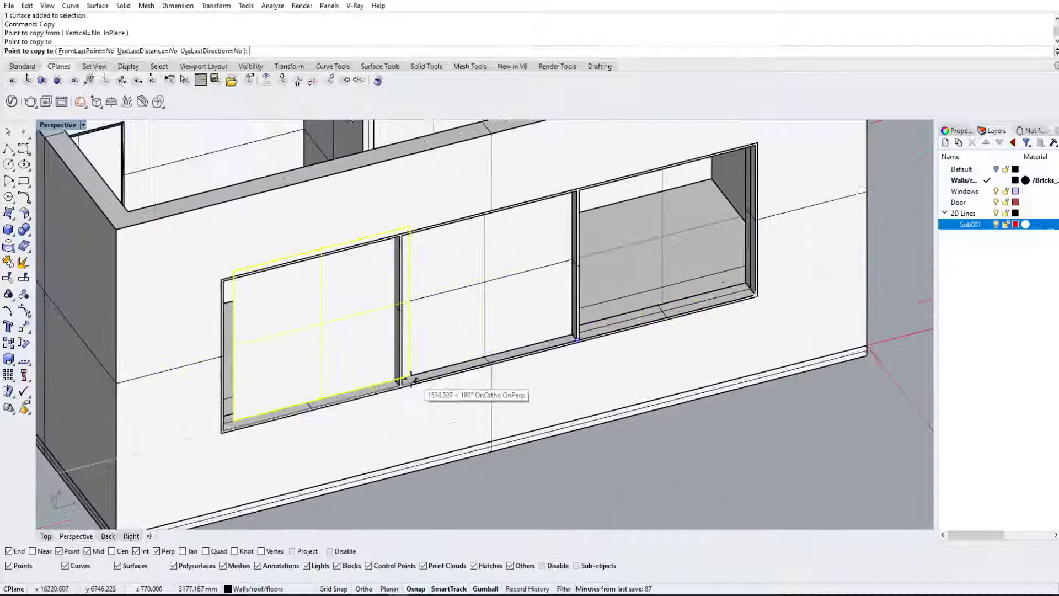
{"action": "left_click", "coordinate": [397, 386]}
{"action": "key", "text": "Return"}
Step: Examine the glazed windows, the house interior and the surrounding 2D drawings from several angles
{"action": "scroll", "coordinate": [521, 399], "scroll_direction": "down", "scroll_amount": 8}
{"action": "right_click_drag", "start_coordinate": [622, 428], "coordinate": [357, 401]}
{"action": "scroll", "coordinate": [441, 414], "scroll_direction": "down", "scroll_amount": 4}
{"action": "right_click_drag", "start_coordinate": [531, 395], "coordinate": [440, 326], "text": "shift"}
{"action": "right_click_drag", "start_coordinate": [377, 335], "coordinate": [595, 251]}
{"action": "scroll", "coordinate": [583, 388], "scroll_direction": "up", "scroll_amount": 5}
{"action": "scroll", "coordinate": [583, 388], "scroll_direction": "up", "scroll_amount": 2}
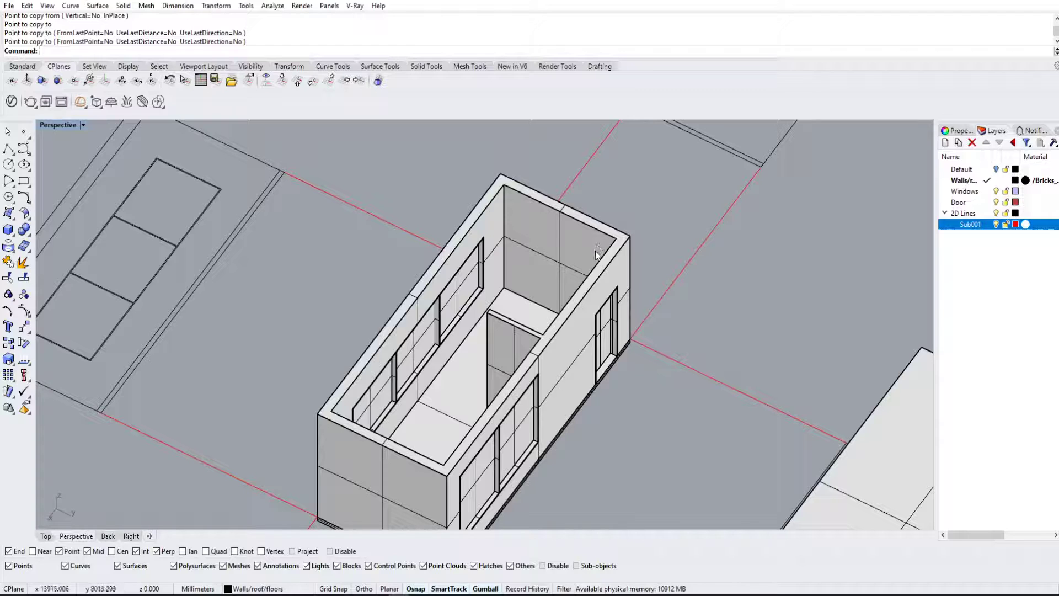
{"action": "scroll", "coordinate": [617, 301], "scroll_direction": "down", "scroll_amount": 8}
{"action": "right_click_drag", "start_coordinate": [694, 320], "coordinate": [533, 278]}
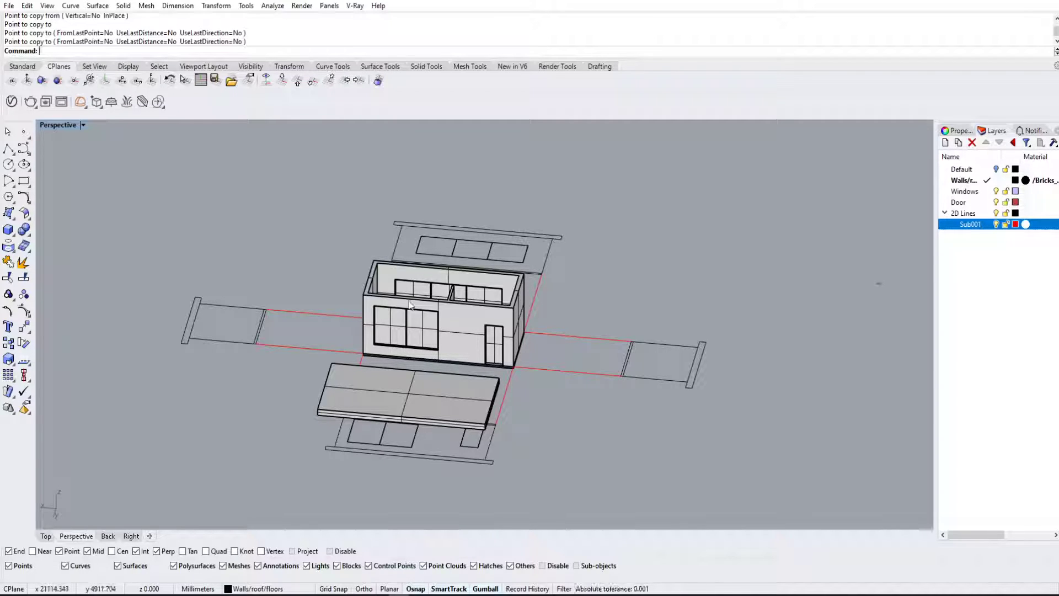
{"action": "scroll", "coordinate": [591, 267], "scroll_direction": "up", "scroll_amount": 6}
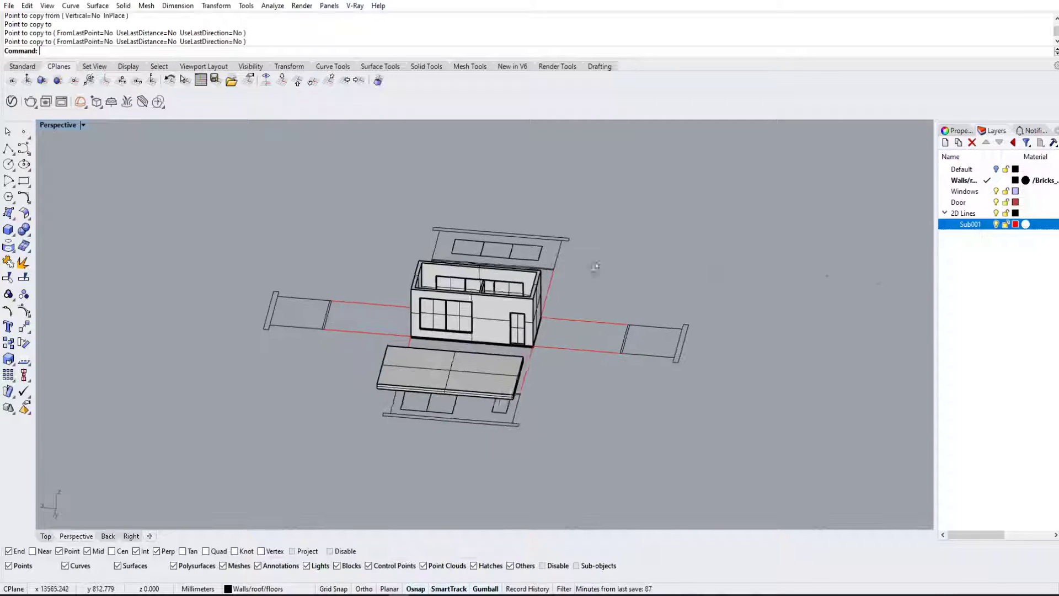
Step: Select the door leaf together with its frame and change both objects to the Door layer
{"action": "left_click", "coordinate": [524, 323]}
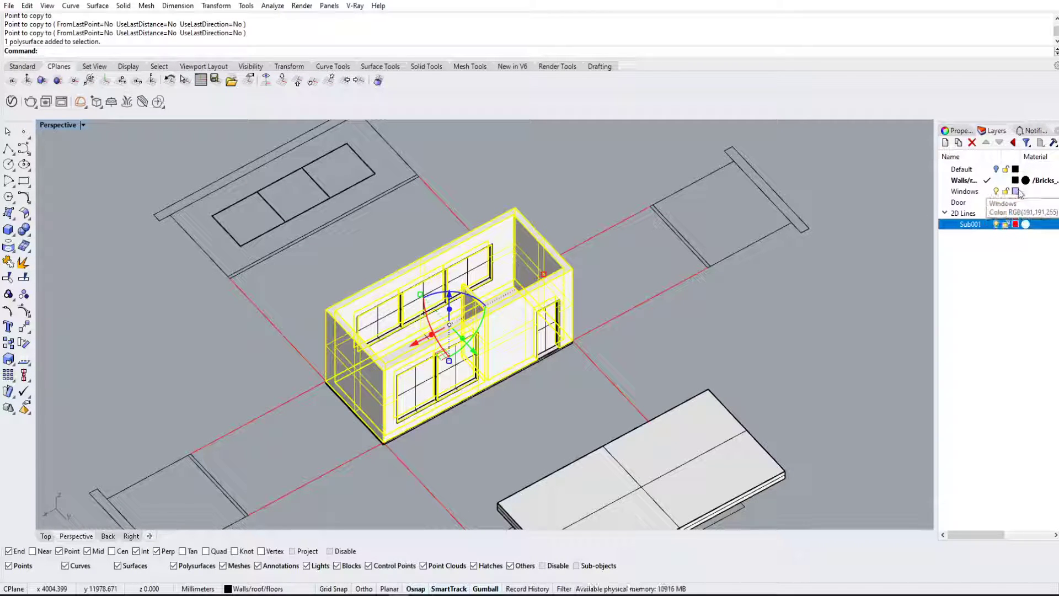
{"action": "key", "text": "Escape"}
{"action": "scroll", "coordinate": [553, 284], "scroll_direction": "up", "scroll_amount": 5}
{"action": "left_click", "coordinate": [541, 284]}
{"action": "scroll", "coordinate": [544, 287], "scroll_direction": "up", "scroll_amount": 2}
{"action": "scroll", "coordinate": [590, 296], "scroll_direction": "down", "scroll_amount": 8}
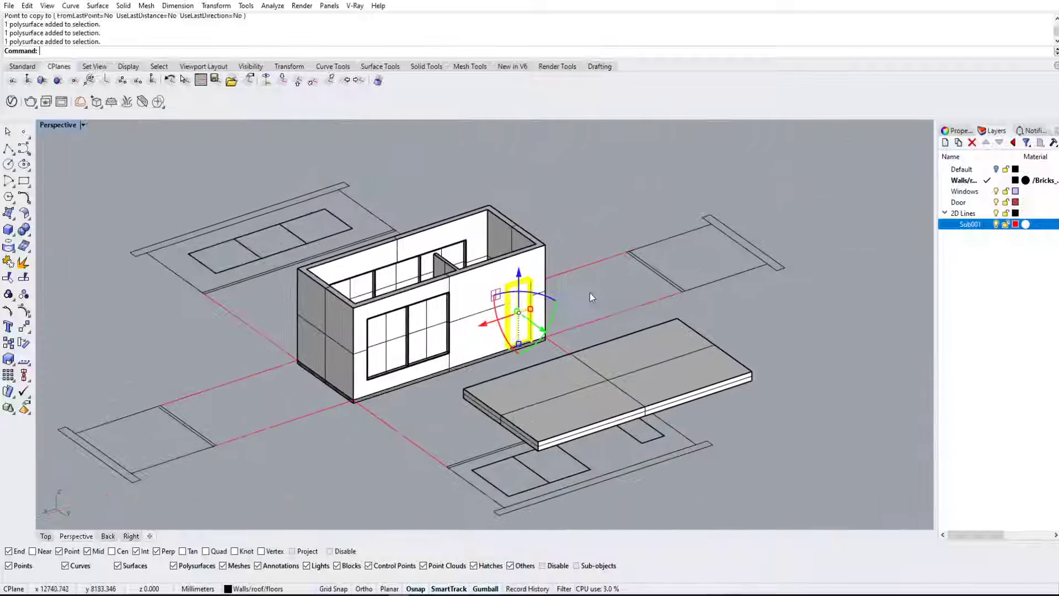
{"action": "right_click_drag", "start_coordinate": [590, 297], "coordinate": [869, 223]}
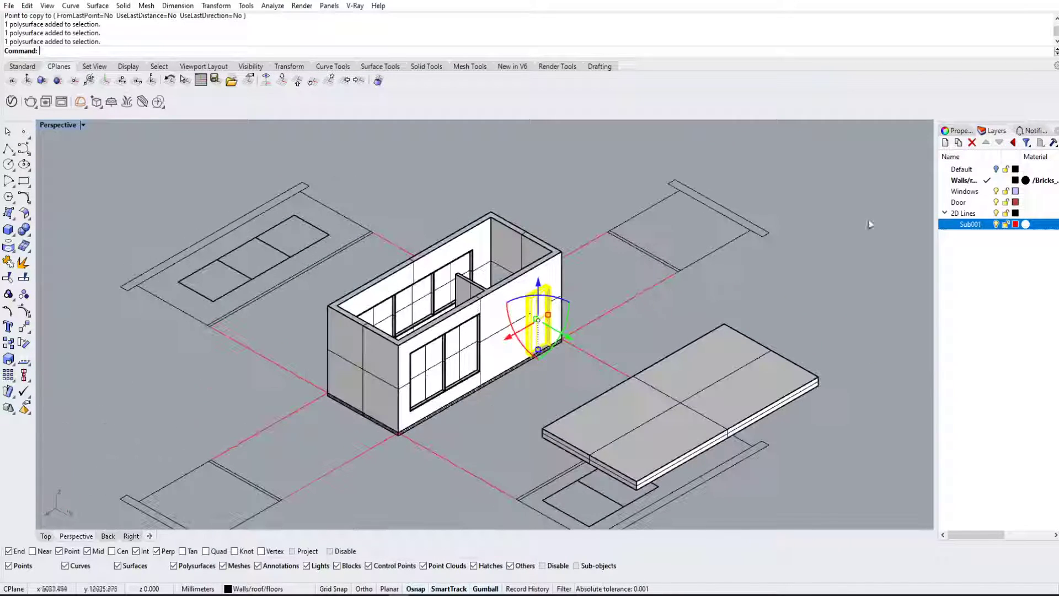
{"action": "right_click", "coordinate": [975, 205]}
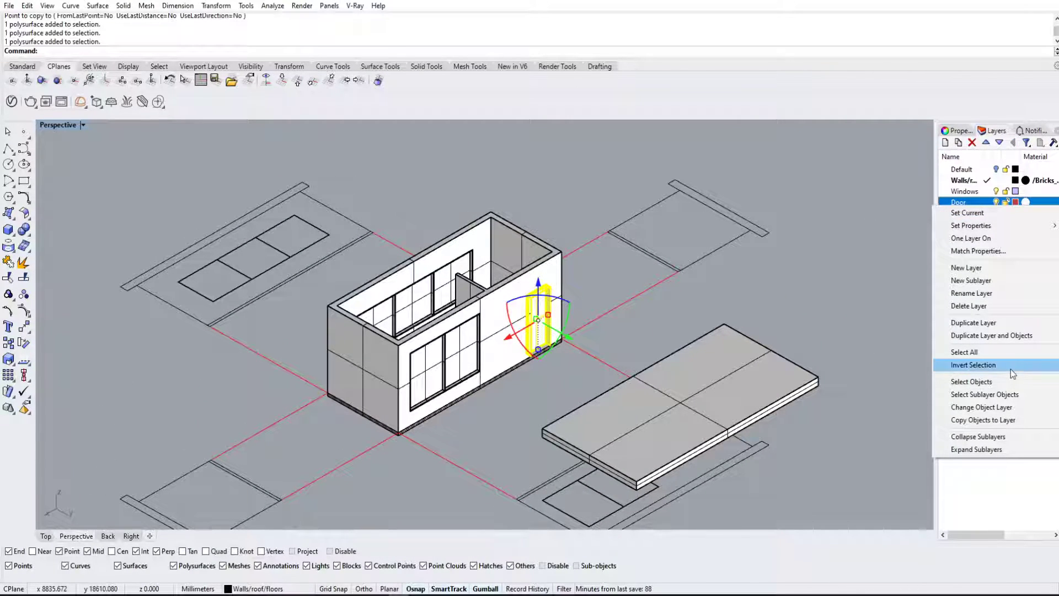
{"action": "left_click", "coordinate": [982, 407]}
{"action": "left_click", "coordinate": [553, 376]}
{"action": "right_click_drag", "start_coordinate": [554, 376], "coordinate": [520, 345]}
{"action": "scroll", "coordinate": [491, 357], "scroll_direction": "down", "scroll_amount": 4}
{"action": "right_click_drag", "start_coordinate": [444, 361], "coordinate": [507, 342]}
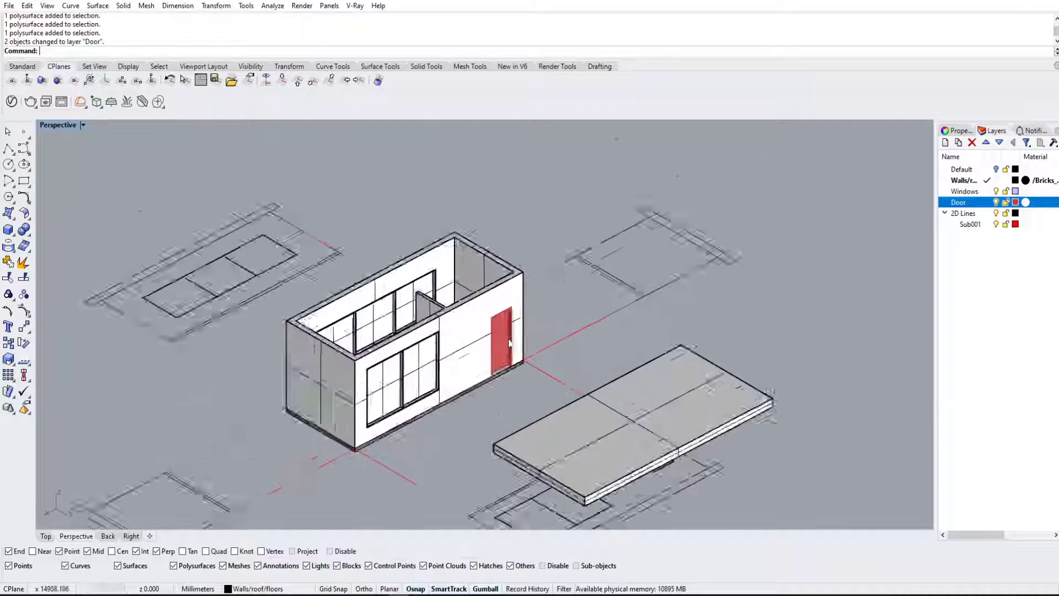
{"action": "scroll", "coordinate": [507, 342], "scroll_direction": "up", "scroll_amount": 10}
Step: Make Door the current layer
{"action": "left_click", "coordinate": [989, 203]}
{"action": "left_click", "coordinate": [986, 192]}
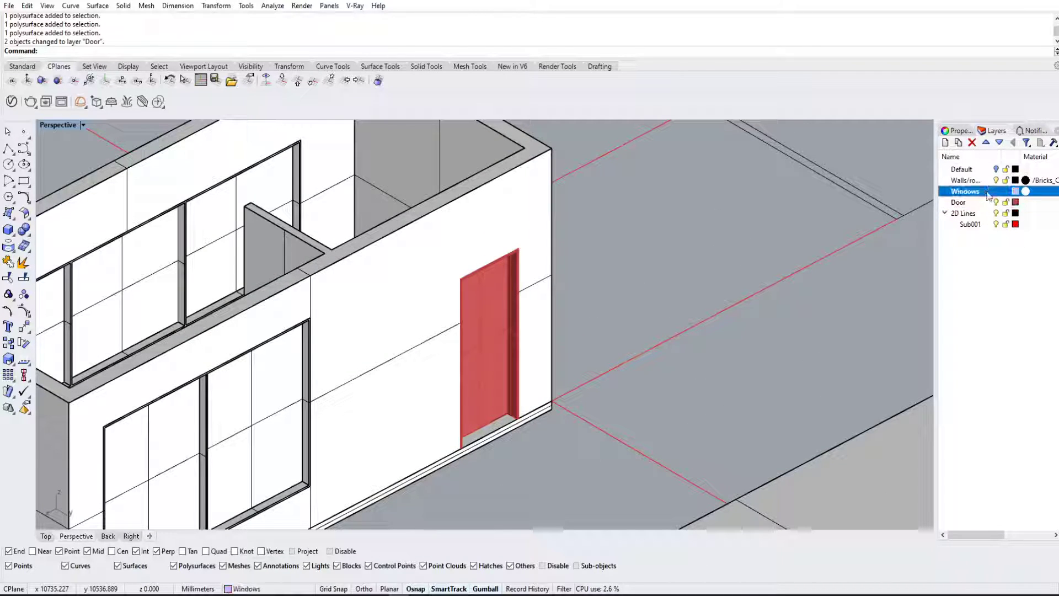
{"action": "left_click", "coordinate": [988, 203]}
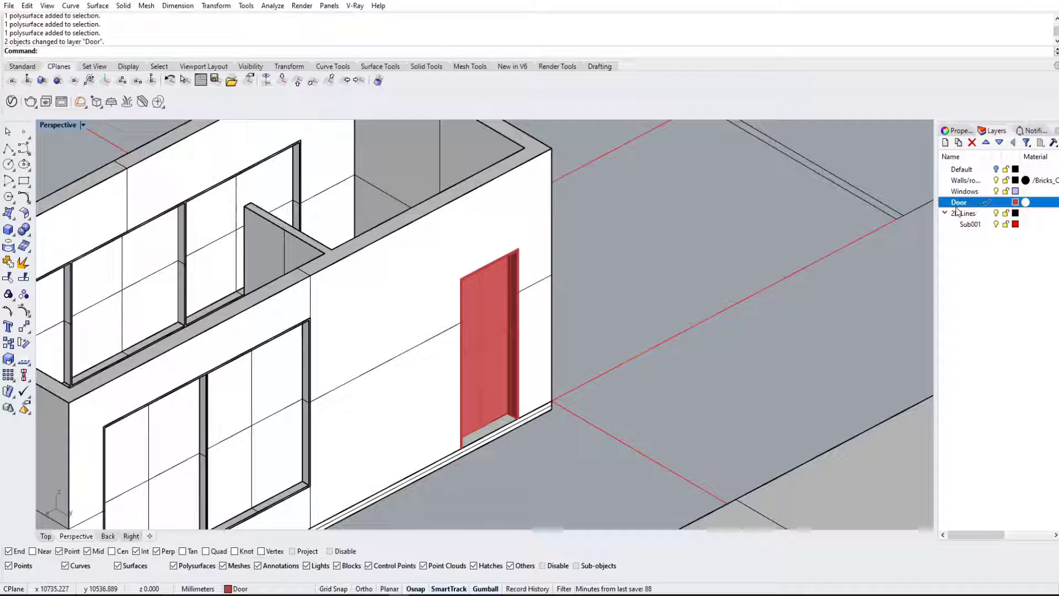
Step: Draw a trial box beside the house on the Door layer, and delete it
{"action": "scroll", "coordinate": [737, 309], "scroll_direction": "down", "scroll_amount": 5}
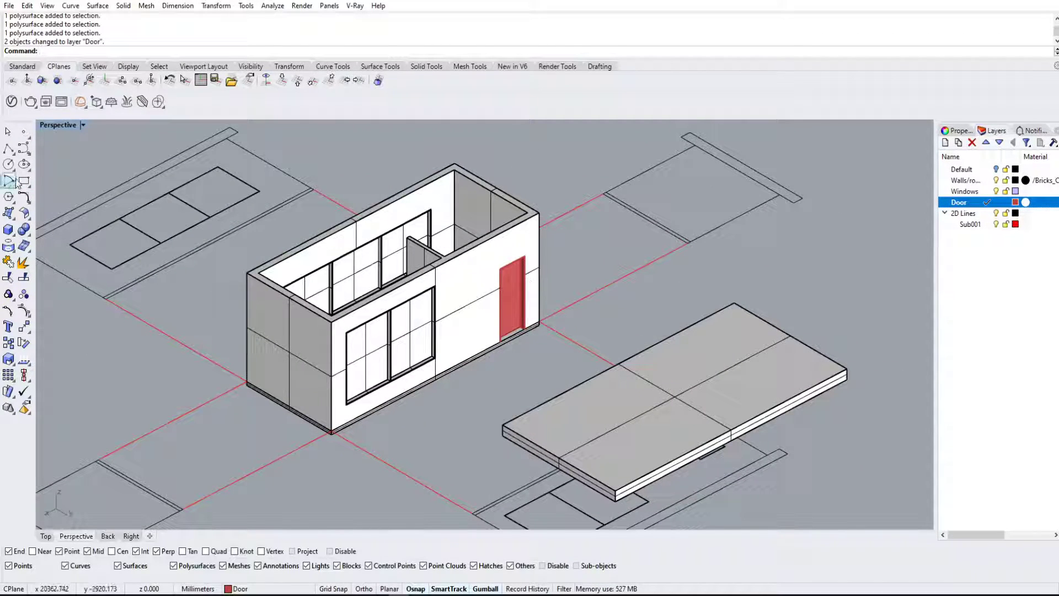
{"action": "left_click", "coordinate": [24, 182]}
{"action": "left_click", "coordinate": [7, 228]}
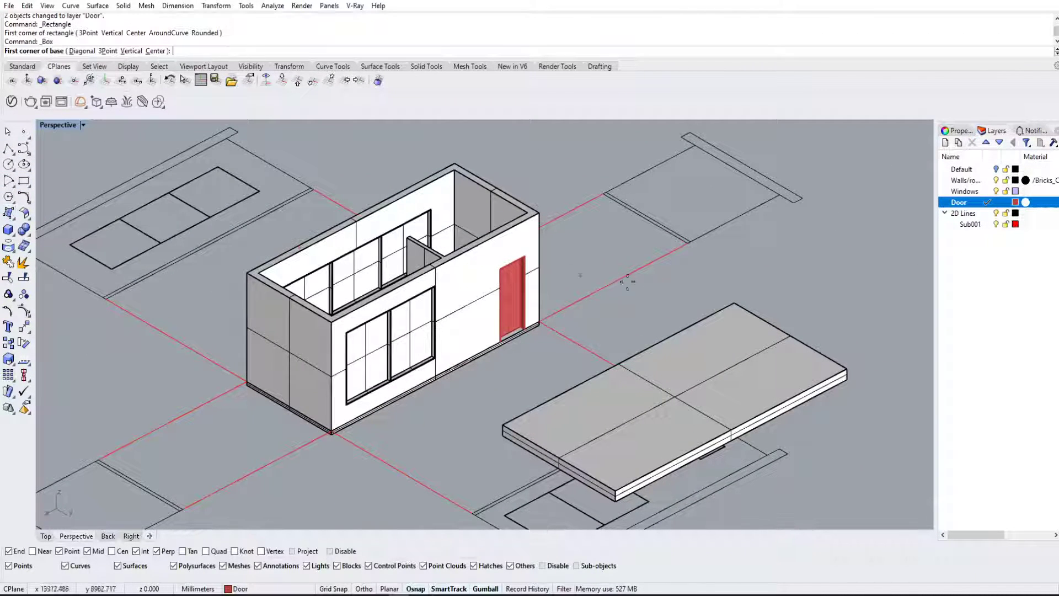
{"action": "left_click", "coordinate": [691, 248]}
{"action": "left_click", "coordinate": [762, 246]}
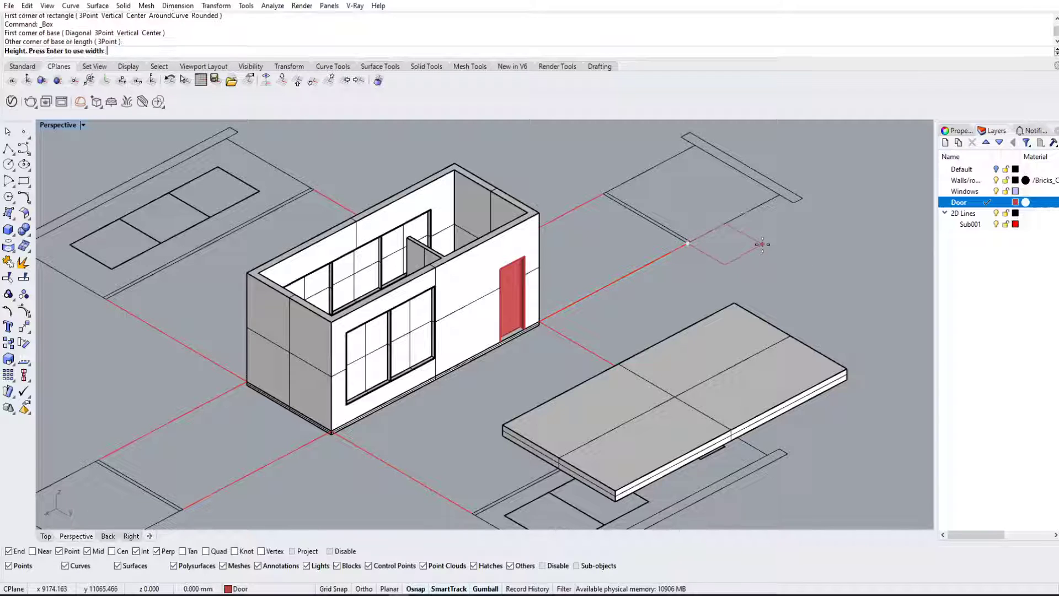
{"action": "left_click", "coordinate": [748, 193]}
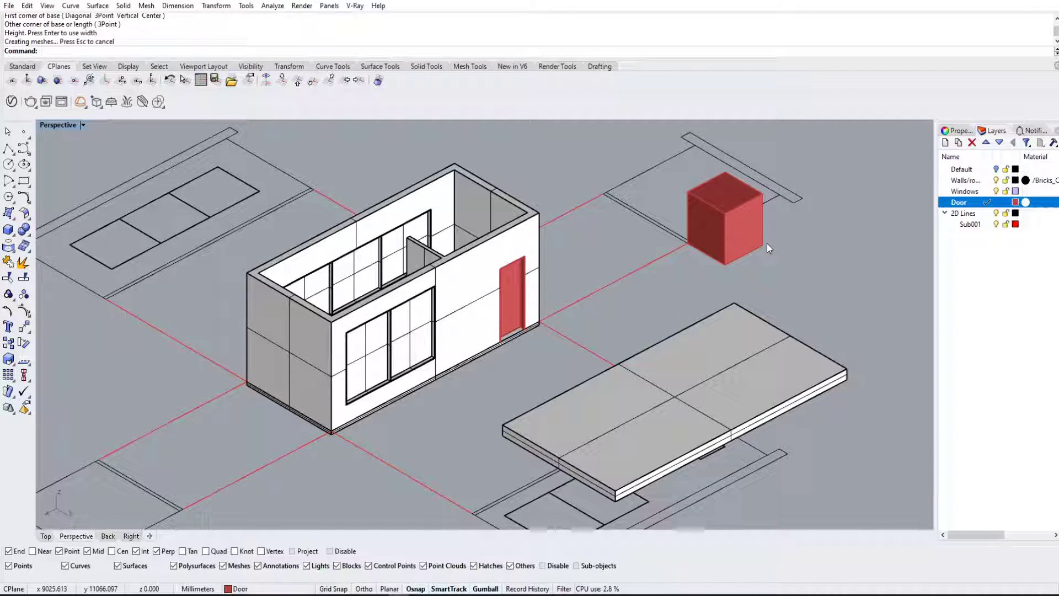
{"action": "left_click", "coordinate": [766, 243]}
{"action": "key", "text": "Delete"}
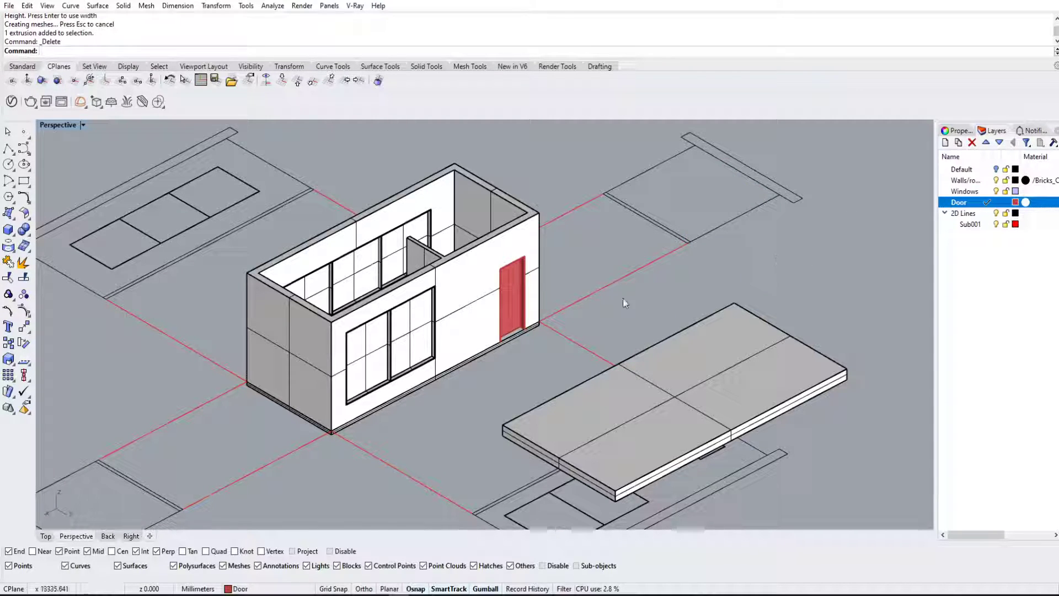
Step: Select both window frames and all five glass surfaces and change them to the Windows layer
{"action": "scroll", "coordinate": [422, 340], "scroll_direction": "up", "scroll_amount": 4}
{"action": "scroll", "coordinate": [364, 402], "scroll_direction": "up", "scroll_amount": 3}
{"action": "left_click", "coordinate": [386, 408]}
{"action": "left_click", "coordinate": [419, 433]}
{"action": "left_click", "coordinate": [423, 344], "text": "shift"}
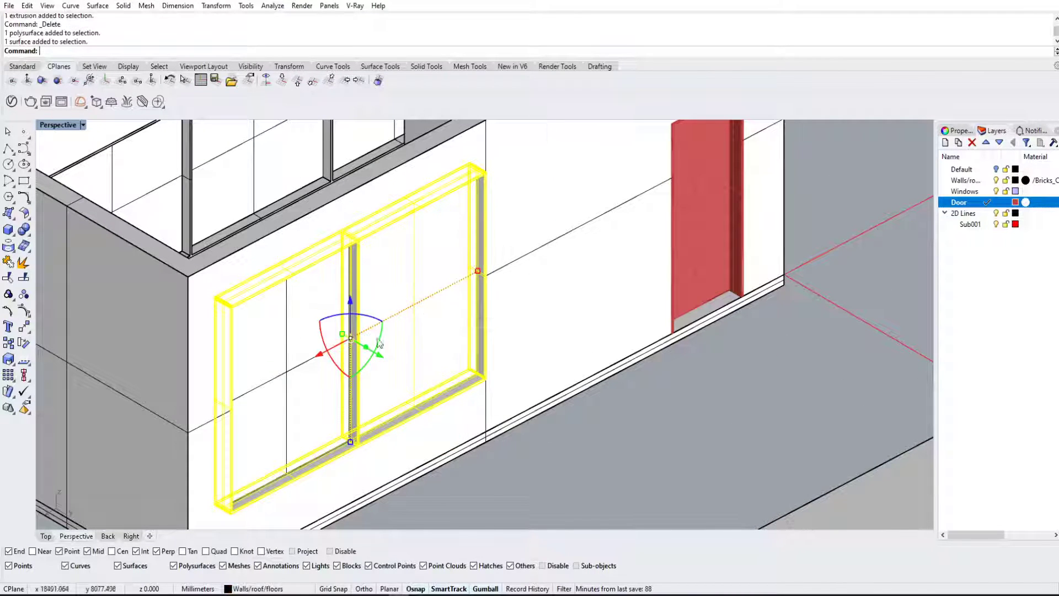
{"action": "left_click", "coordinate": [282, 346], "text": "shift"}
{"action": "scroll", "coordinate": [280, 342], "scroll_direction": "down", "scroll_amount": 5}
{"action": "right_click_drag", "start_coordinate": [280, 342], "coordinate": [411, 332]}
{"action": "scroll", "coordinate": [413, 330], "scroll_direction": "up", "scroll_amount": 5}
{"action": "scroll", "coordinate": [415, 330], "scroll_direction": "up", "scroll_amount": 4}
{"action": "left_click", "coordinate": [406, 356], "text": "shift"}
{"action": "left_click", "coordinate": [399, 384], "text": "shift"}
{"action": "right_click_drag", "start_coordinate": [424, 383], "coordinate": [315, 370]}
{"action": "scroll", "coordinate": [242, 215], "scroll_direction": "down", "scroll_amount": 4}
{"action": "right_click_drag", "start_coordinate": [240, 214], "coordinate": [487, 222], "text": "shift"}
{"action": "left_click", "coordinate": [453, 199], "text": "shift"}
{"action": "left_click", "coordinate": [269, 314], "text": "shift"}
{"action": "scroll", "coordinate": [275, 331], "scroll_direction": "down", "scroll_amount": 8}
{"action": "right_click_drag", "start_coordinate": [278, 332], "coordinate": [468, 313]}
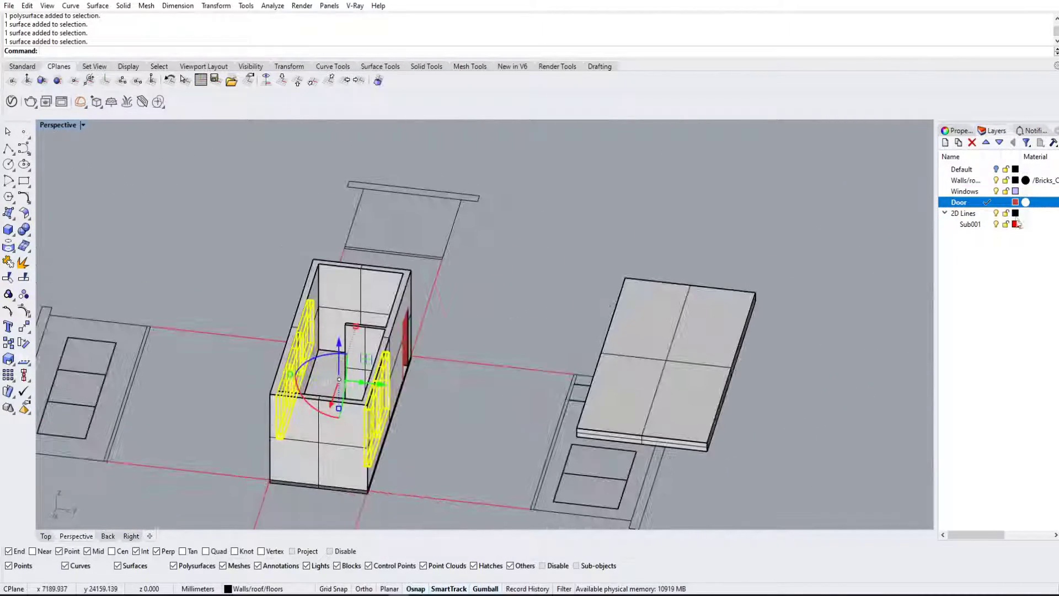
{"action": "right_click", "coordinate": [980, 192]}
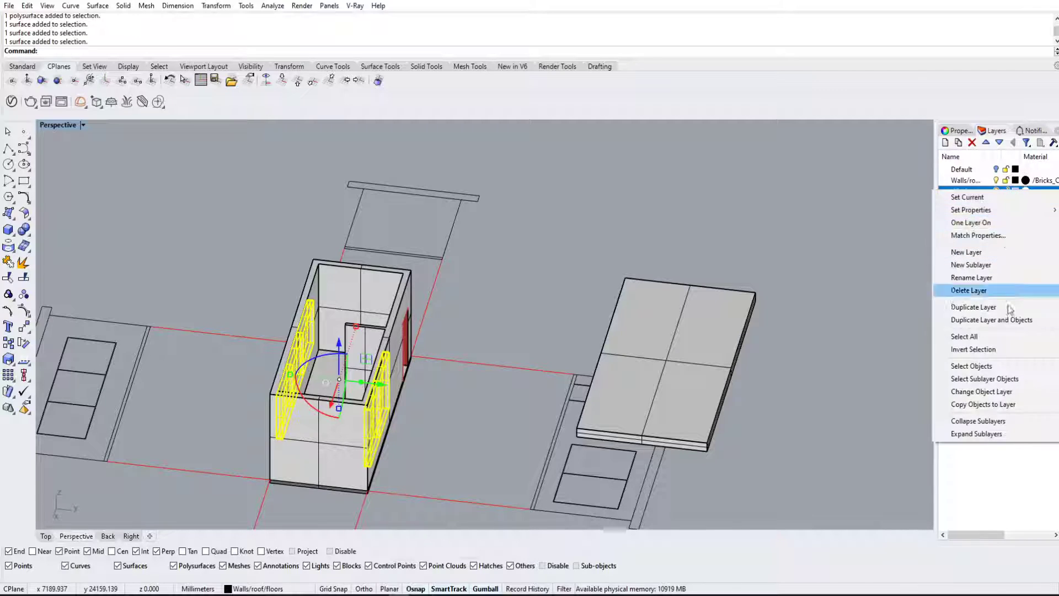
{"action": "left_click", "coordinate": [995, 392]}
Step: Move the roof slab onto the house by -10000 mm along the green Y axis
{"action": "scroll", "coordinate": [581, 198], "scroll_direction": "down", "scroll_amount": 3}
{"action": "right_click_drag", "start_coordinate": [582, 198], "coordinate": [579, 331]}
{"action": "scroll", "coordinate": [453, 341], "scroll_direction": "up", "scroll_amount": 7}
{"action": "right_click_drag", "start_coordinate": [451, 337], "coordinate": [466, 259]}
{"action": "left_click", "coordinate": [466, 257]}
{"action": "left_click", "coordinate": [366, 273]}
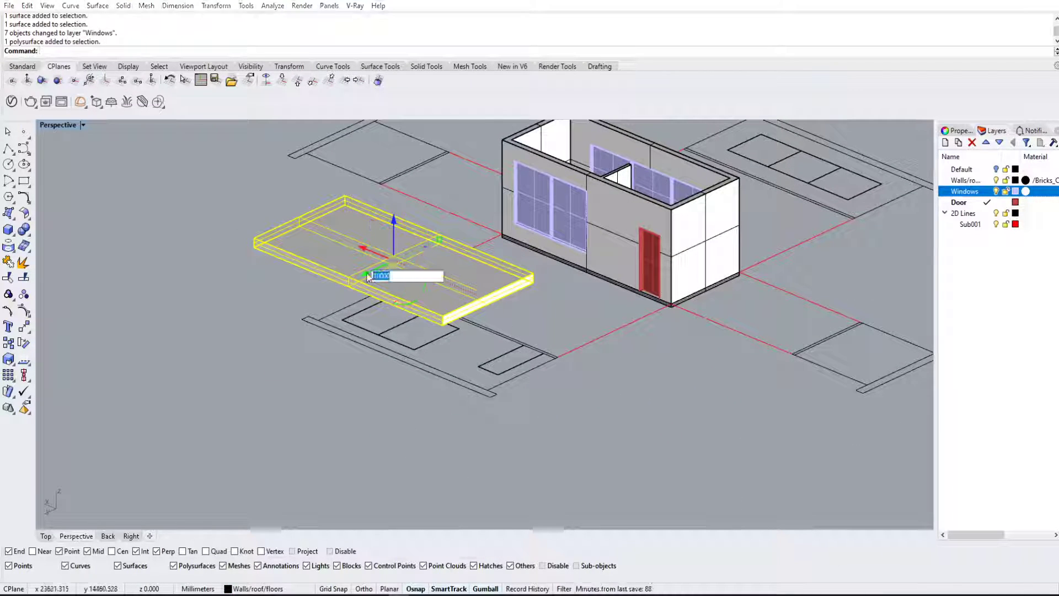
{"action": "type", "text": "-1"}
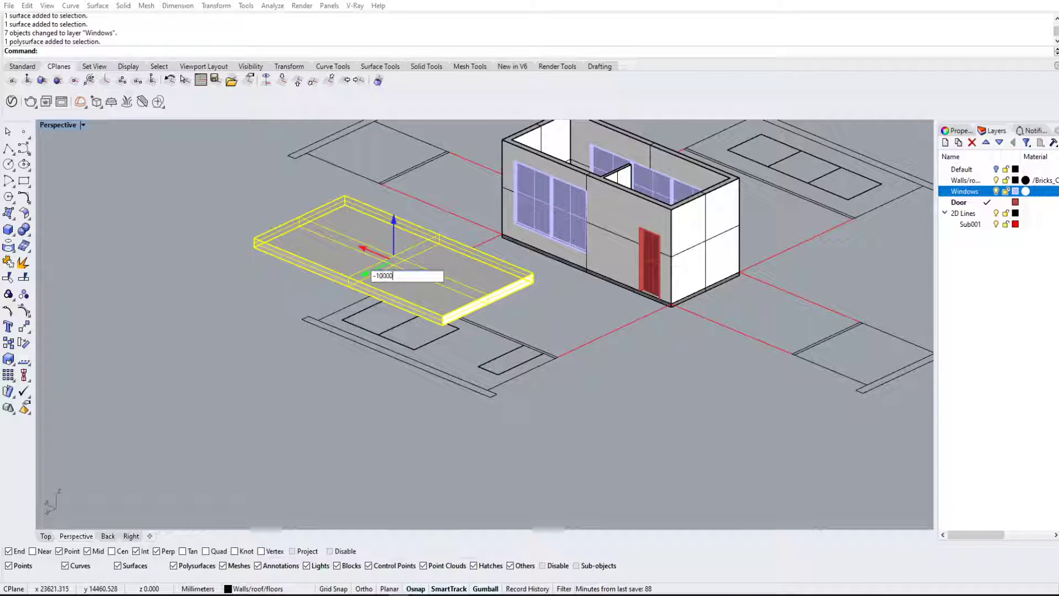
{"action": "key", "text": "Return"}
{"action": "left_click", "coordinate": [579, 255]}
{"action": "left_click", "coordinate": [522, 286]}
{"action": "scroll", "coordinate": [521, 287], "scroll_direction": "down", "scroll_amount": 9}
{"action": "right_click_drag", "start_coordinate": [521, 286], "coordinate": [601, 289]}
{"action": "scroll", "coordinate": [524, 300], "scroll_direction": "up", "scroll_amount": 10}
{"action": "right_click_drag", "start_coordinate": [464, 331], "coordinate": [518, 331]}
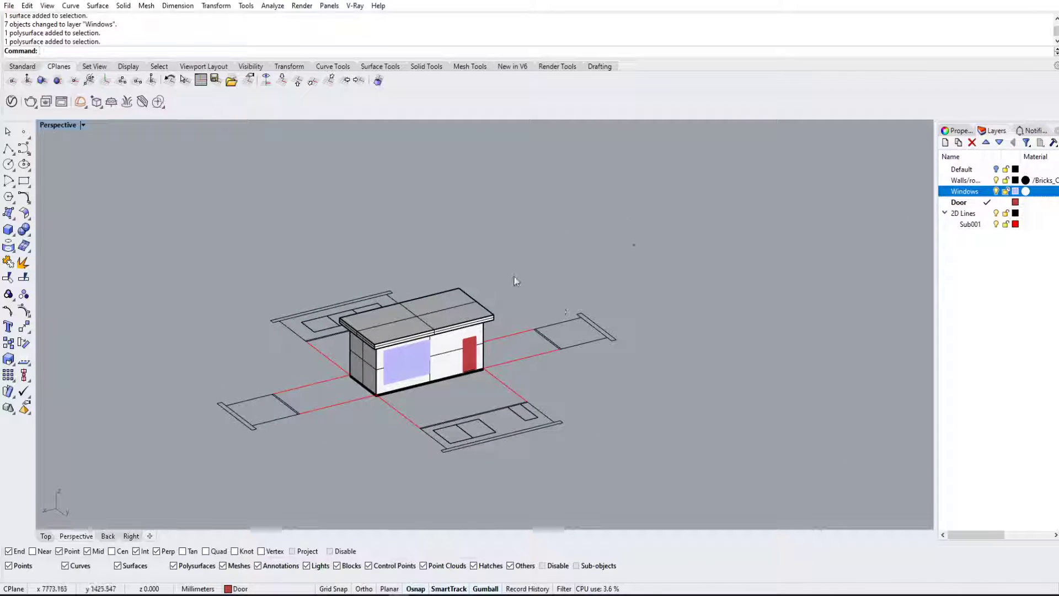
{"action": "right_click_drag", "start_coordinate": [534, 299], "coordinate": [621, 298]}
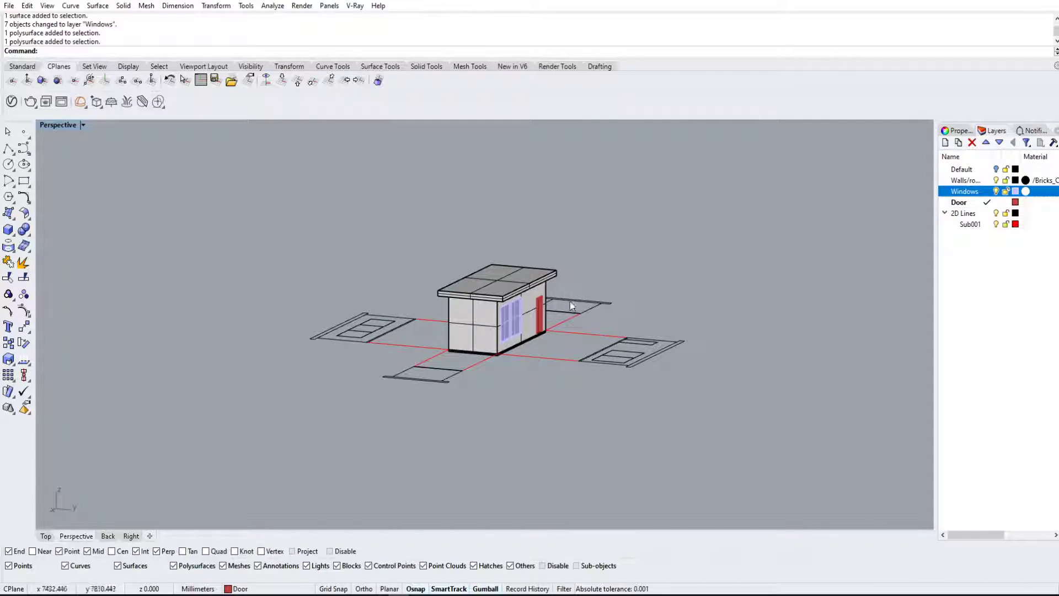